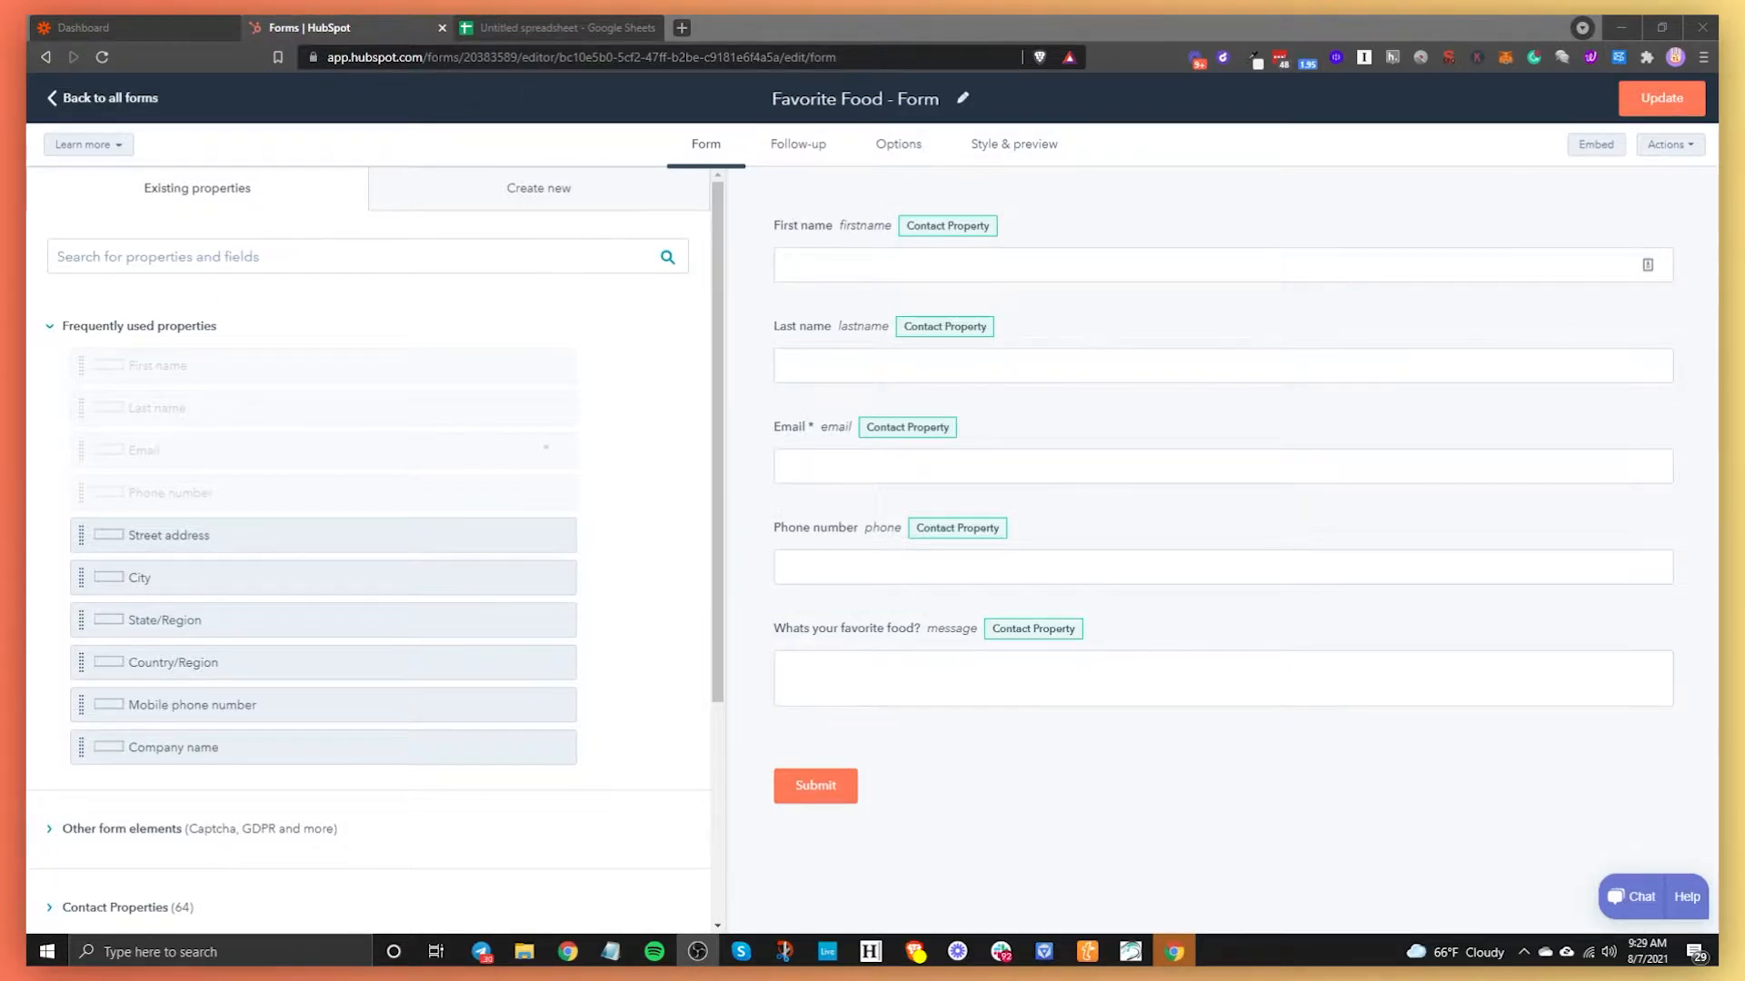
Switch to the Google Sheets spreadsheet and review the header cells from First Name through Whats Your Favorite Food
{"action": "left_click", "coordinate": [548, 27]}
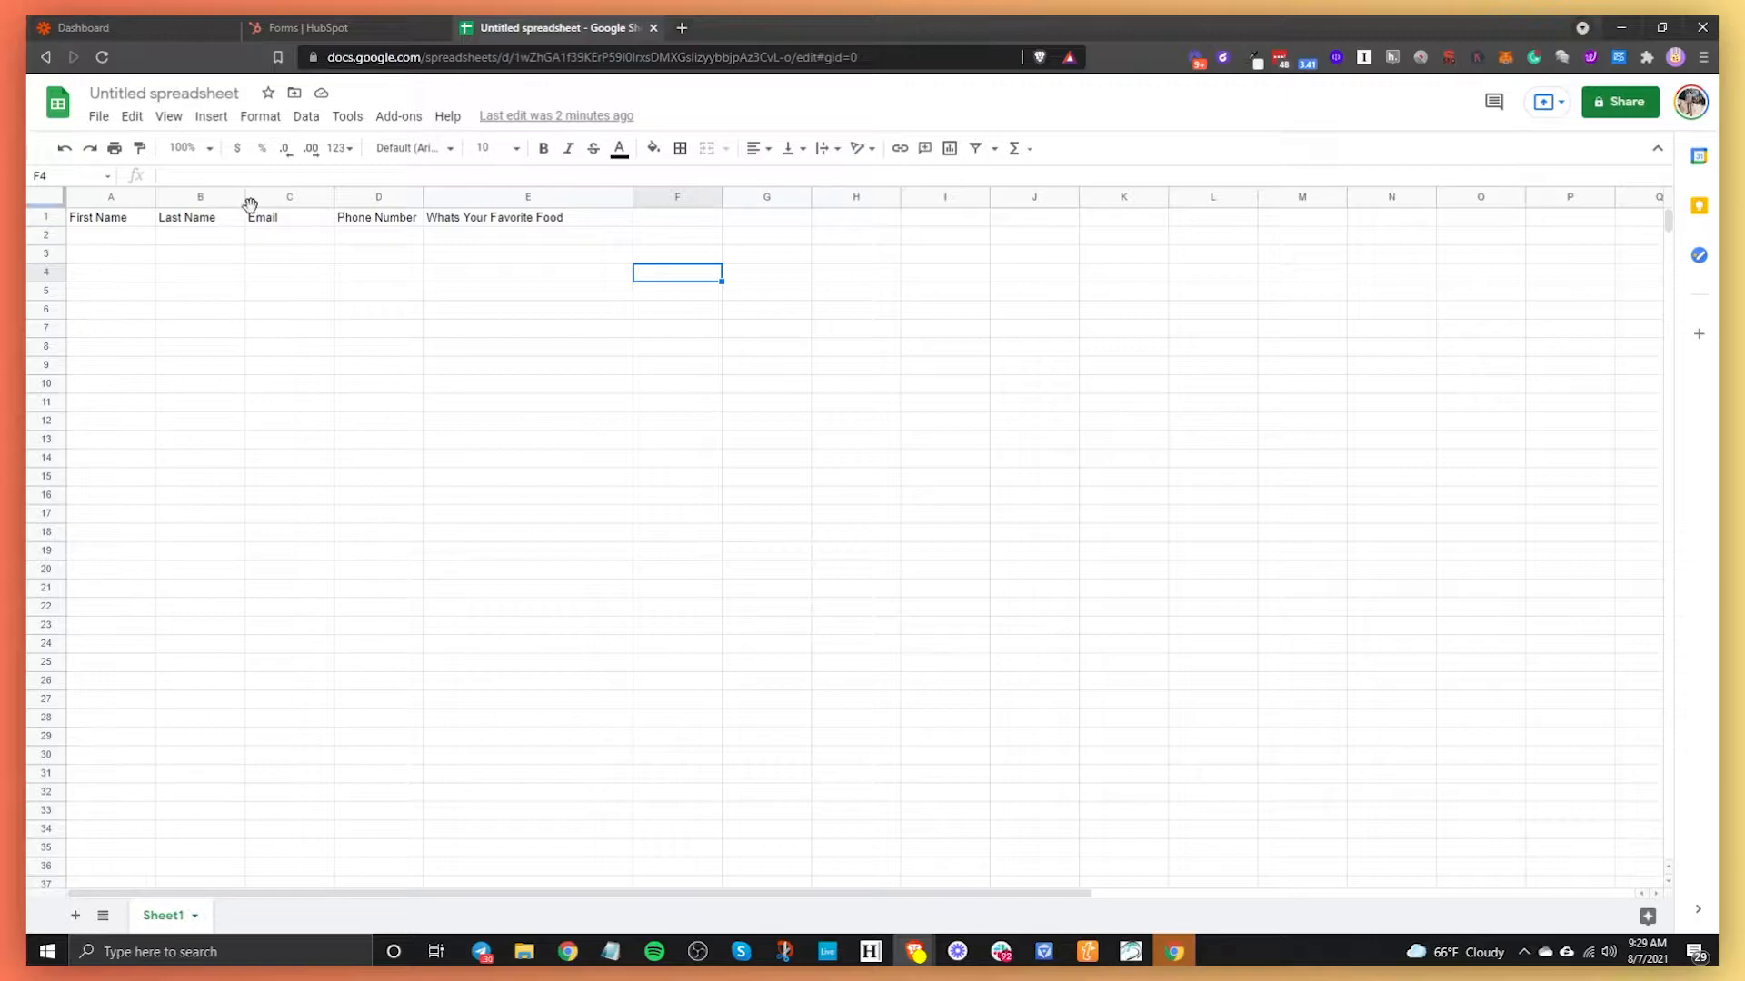
{"action": "left_click", "coordinate": [118, 225]}
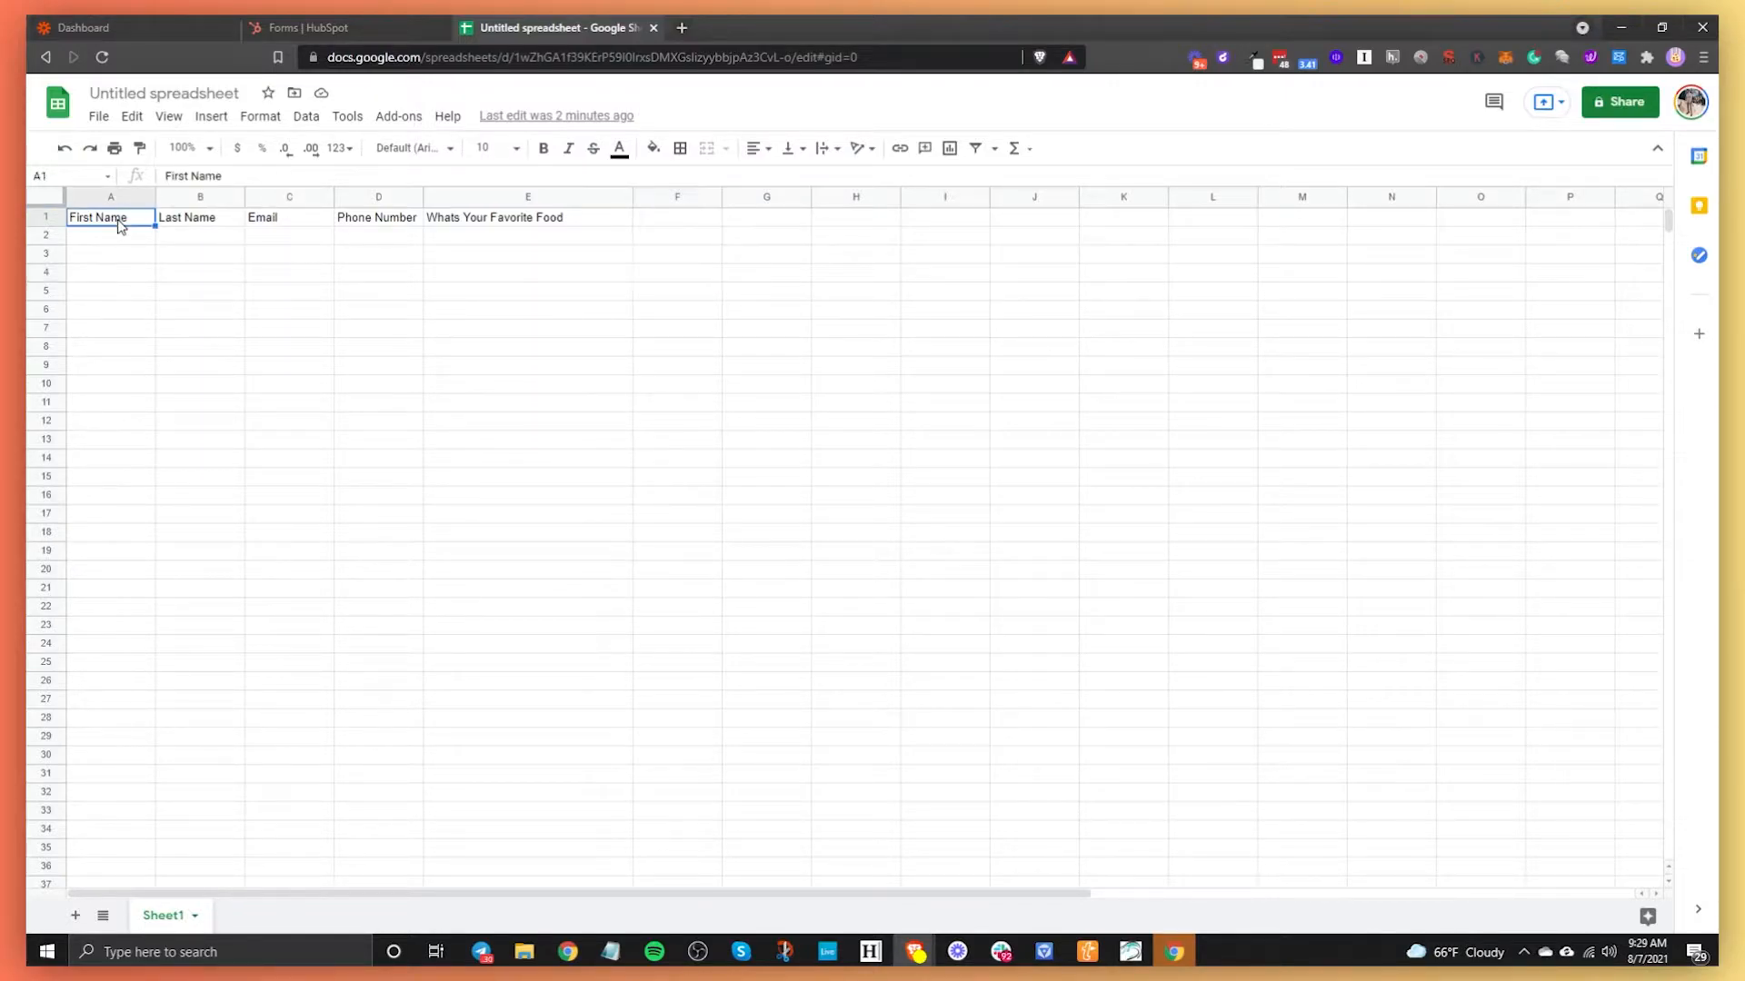
{"action": "left_click", "coordinate": [193, 225]}
{"action": "left_click", "coordinate": [315, 219]}
{"action": "left_click", "coordinate": [387, 222]}
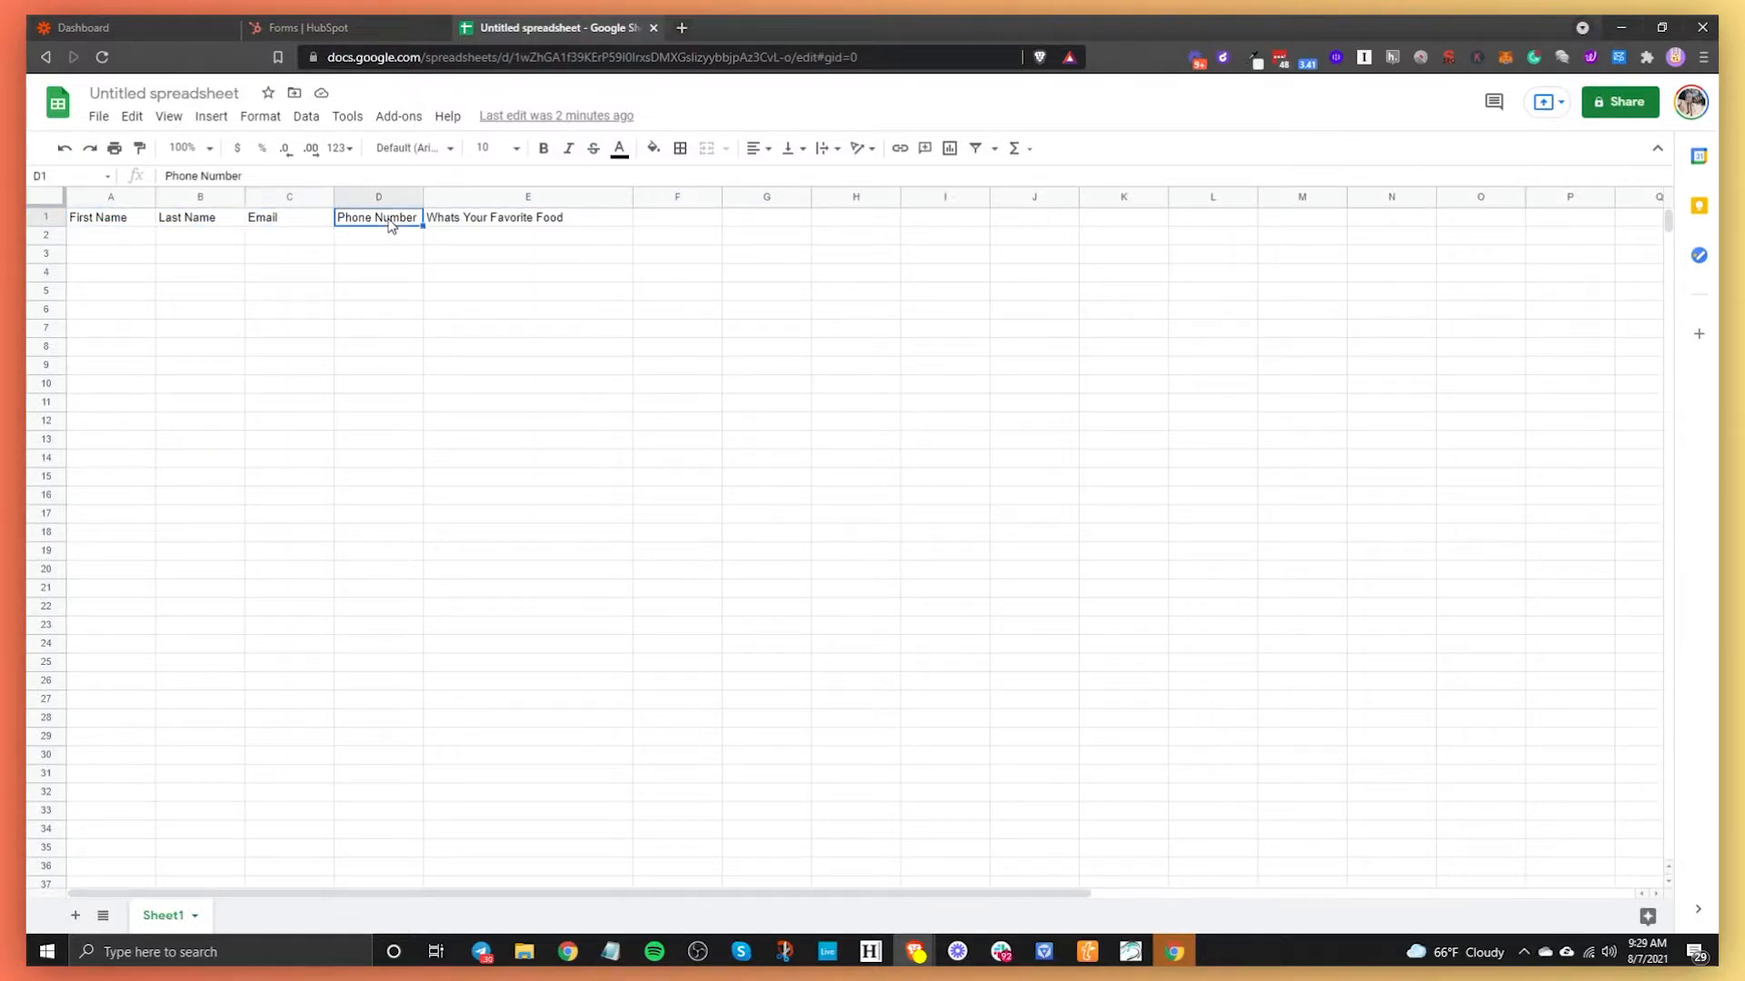
{"action": "left_click", "coordinate": [514, 220]}
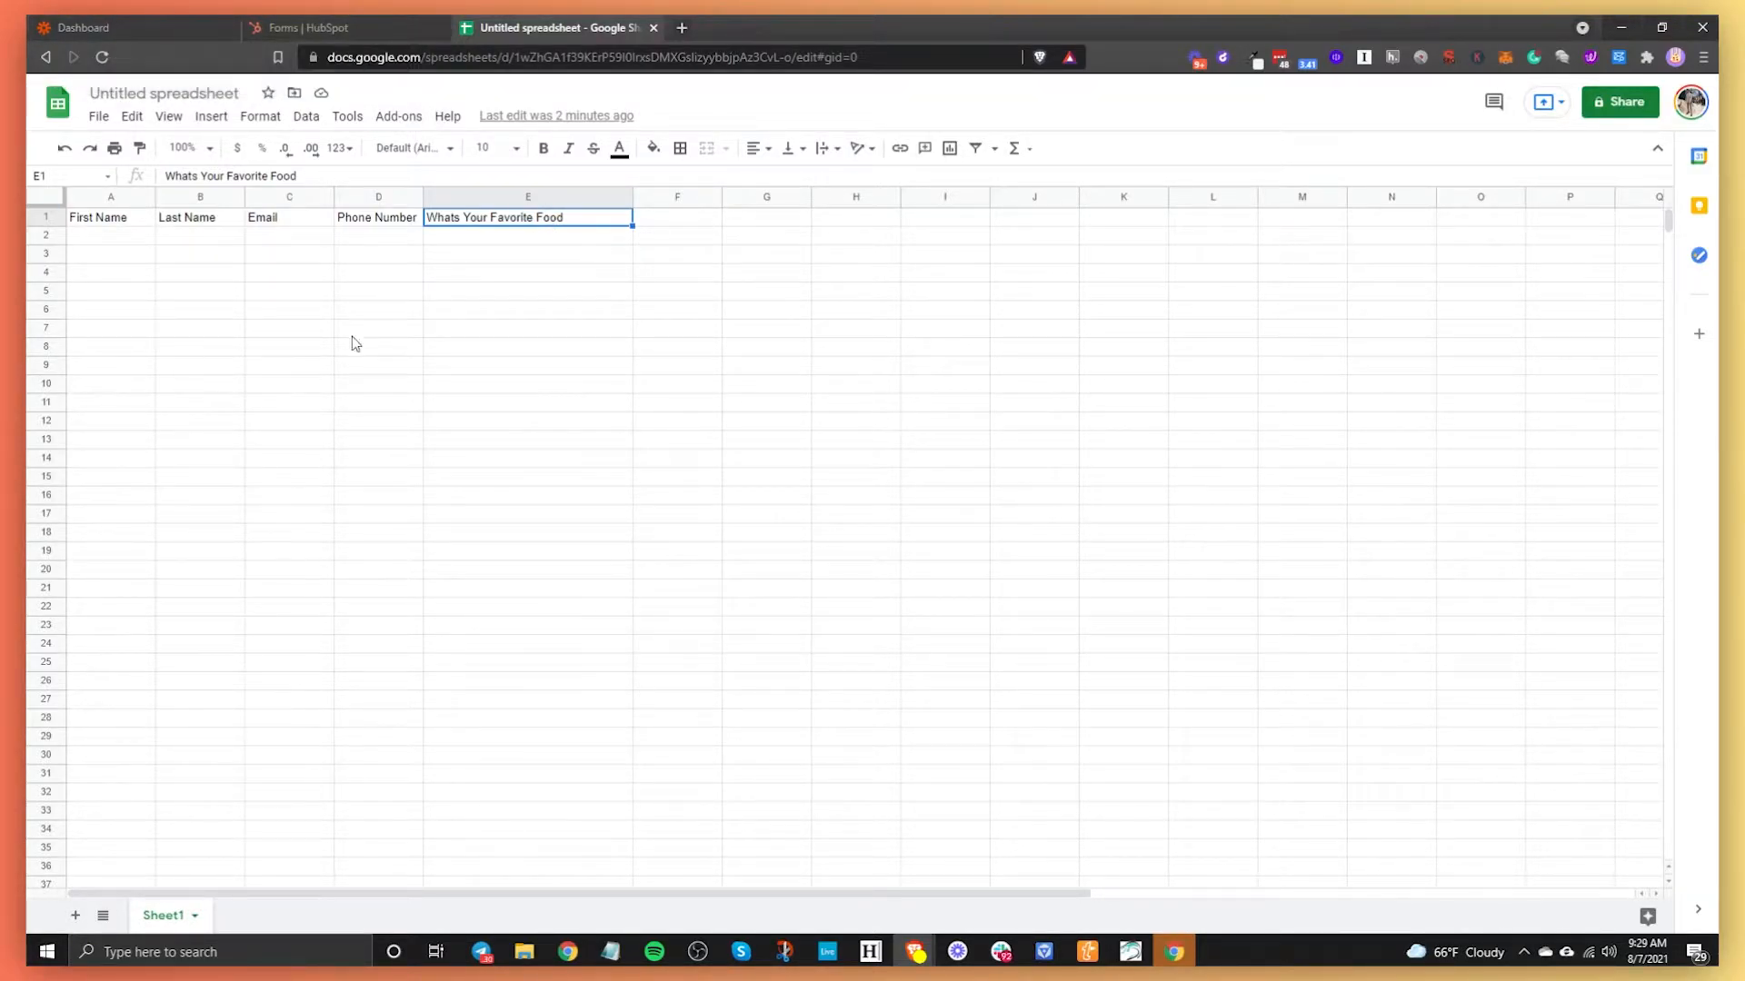
Switch to Zapier and create a new Zap with HubSpot as the trigger app
{"action": "left_click", "coordinate": [163, 27]}
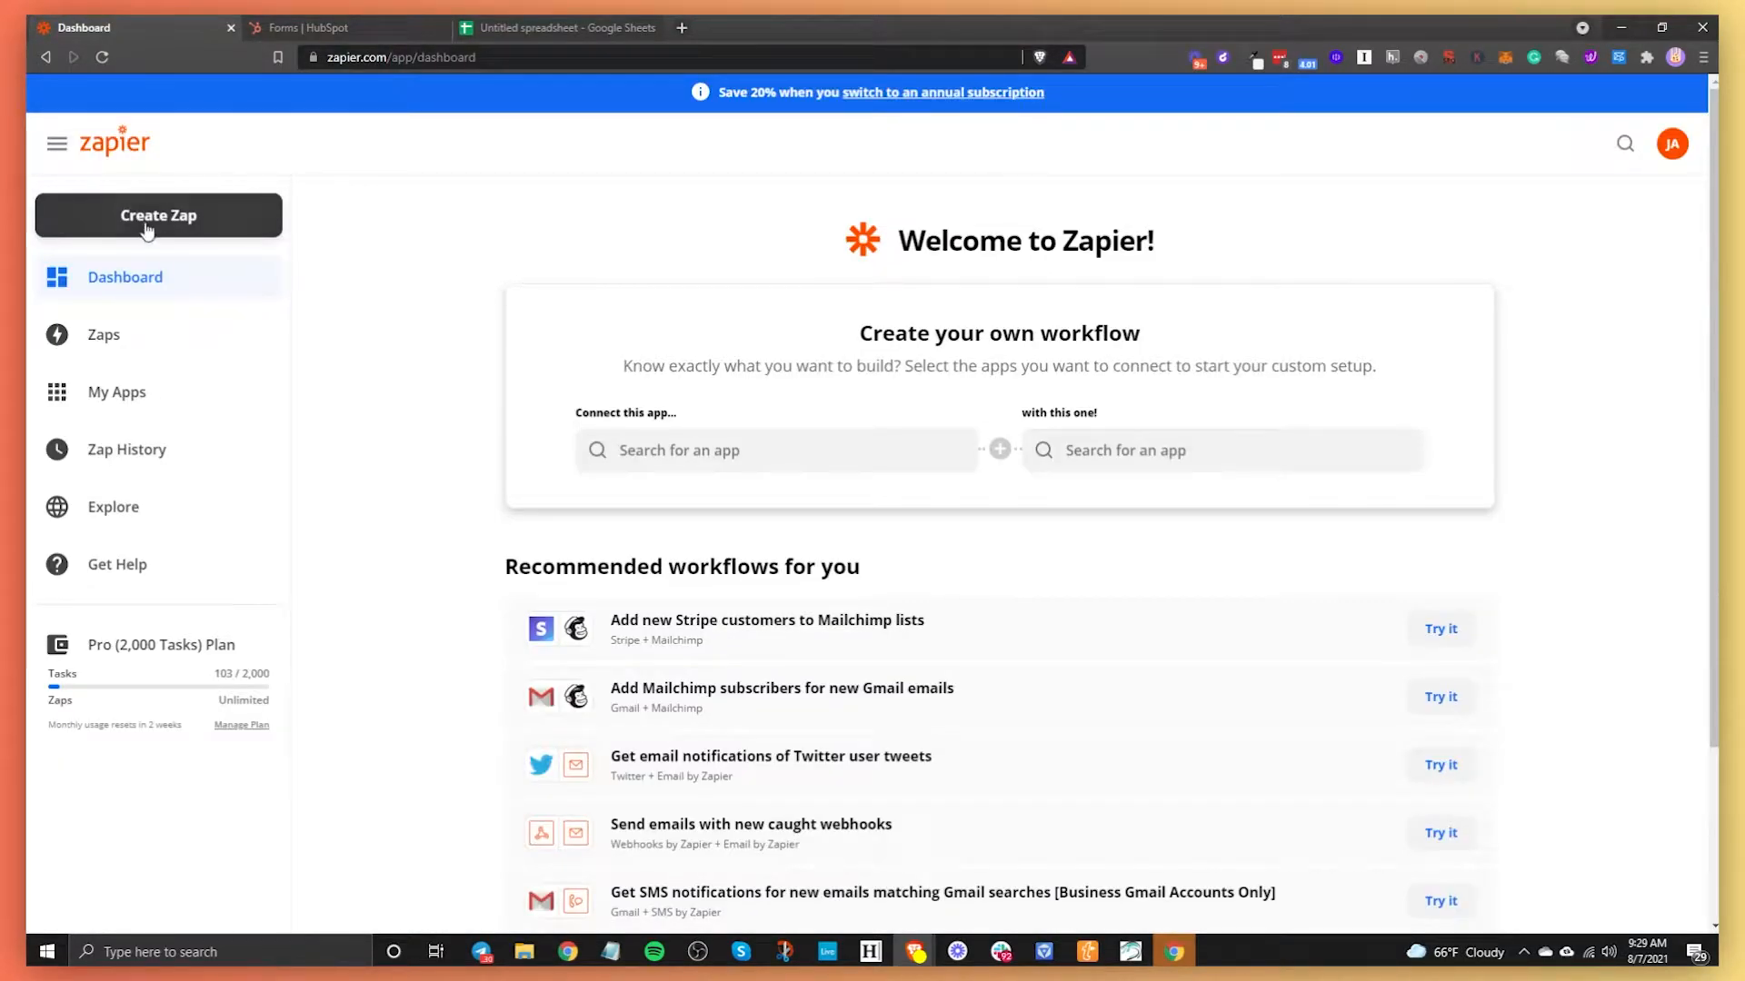
{"action": "left_click", "coordinate": [146, 229]}
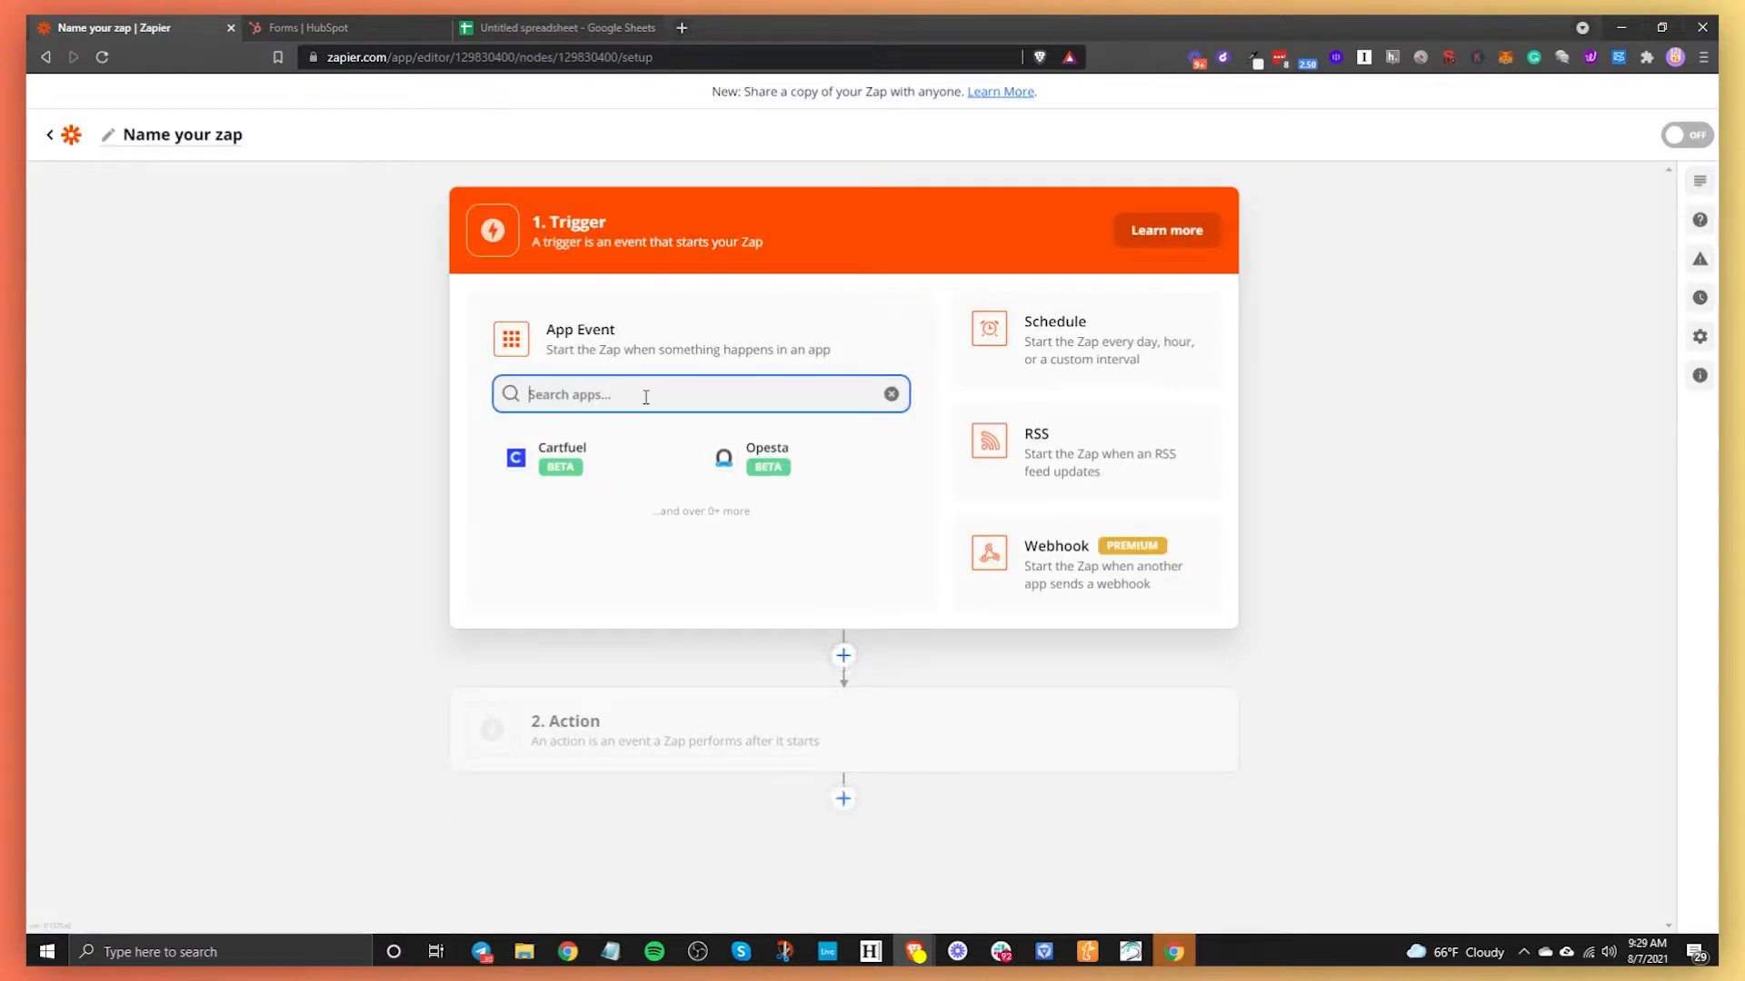
{"action": "type", "text": "Hubspot"}
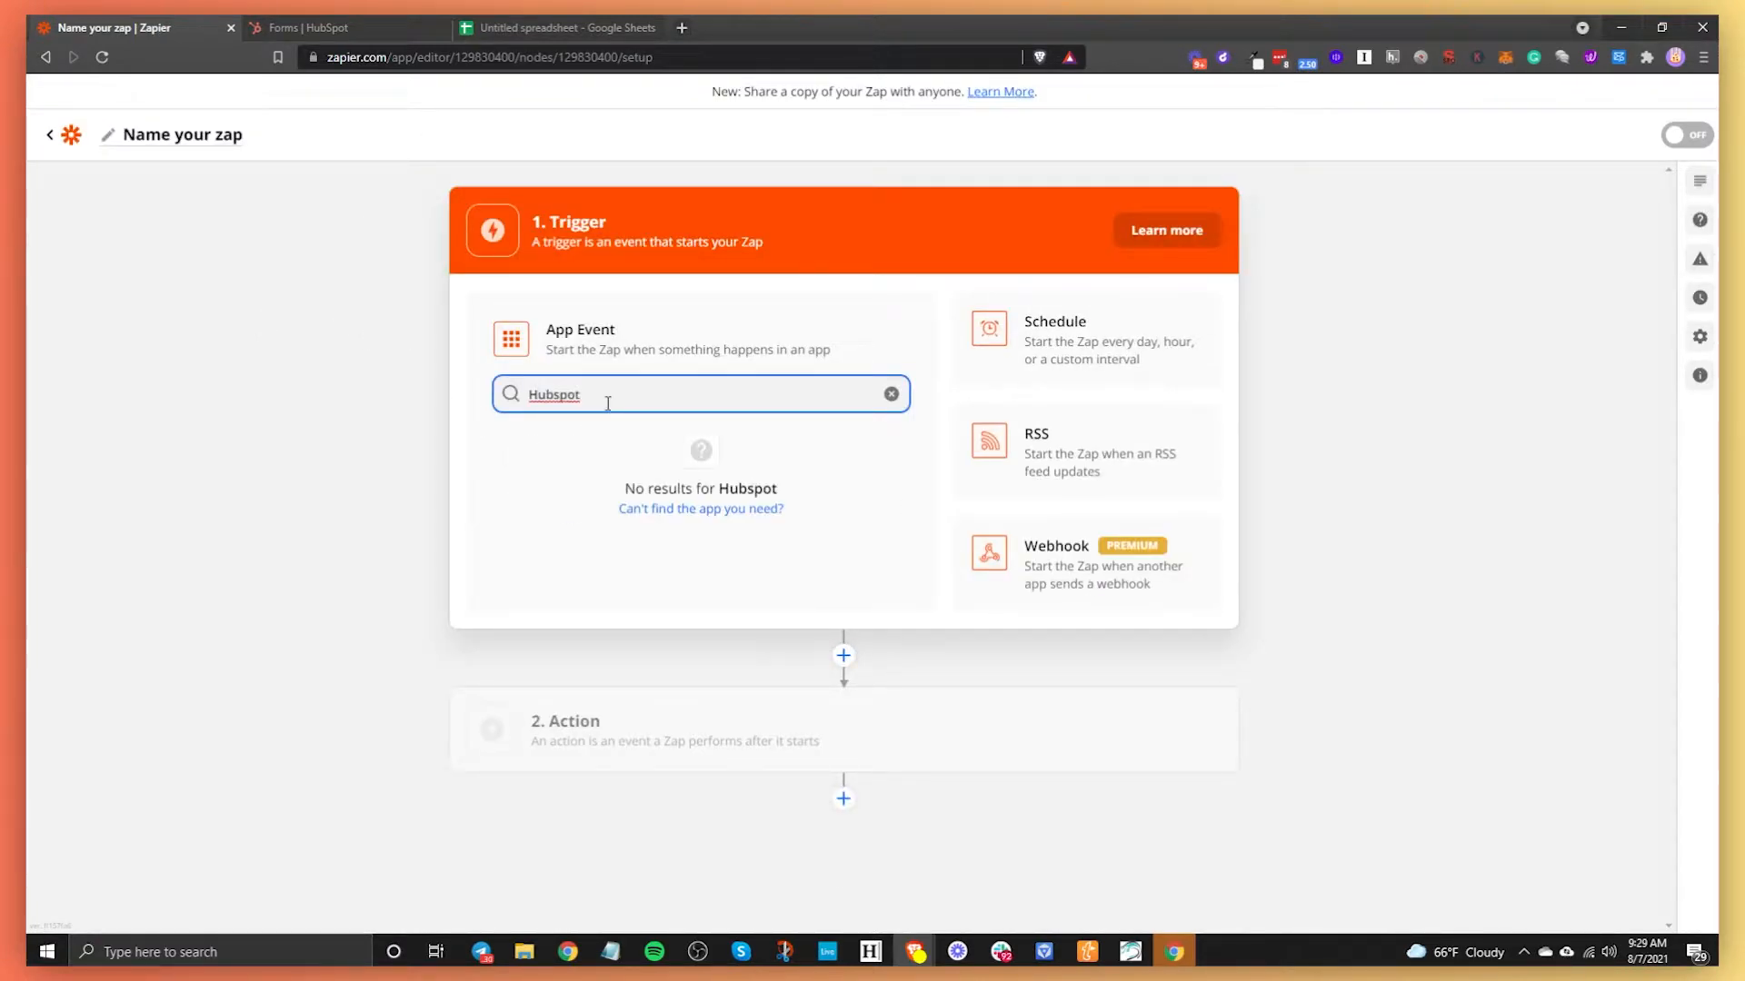
{"action": "left_click", "coordinate": [623, 444]}
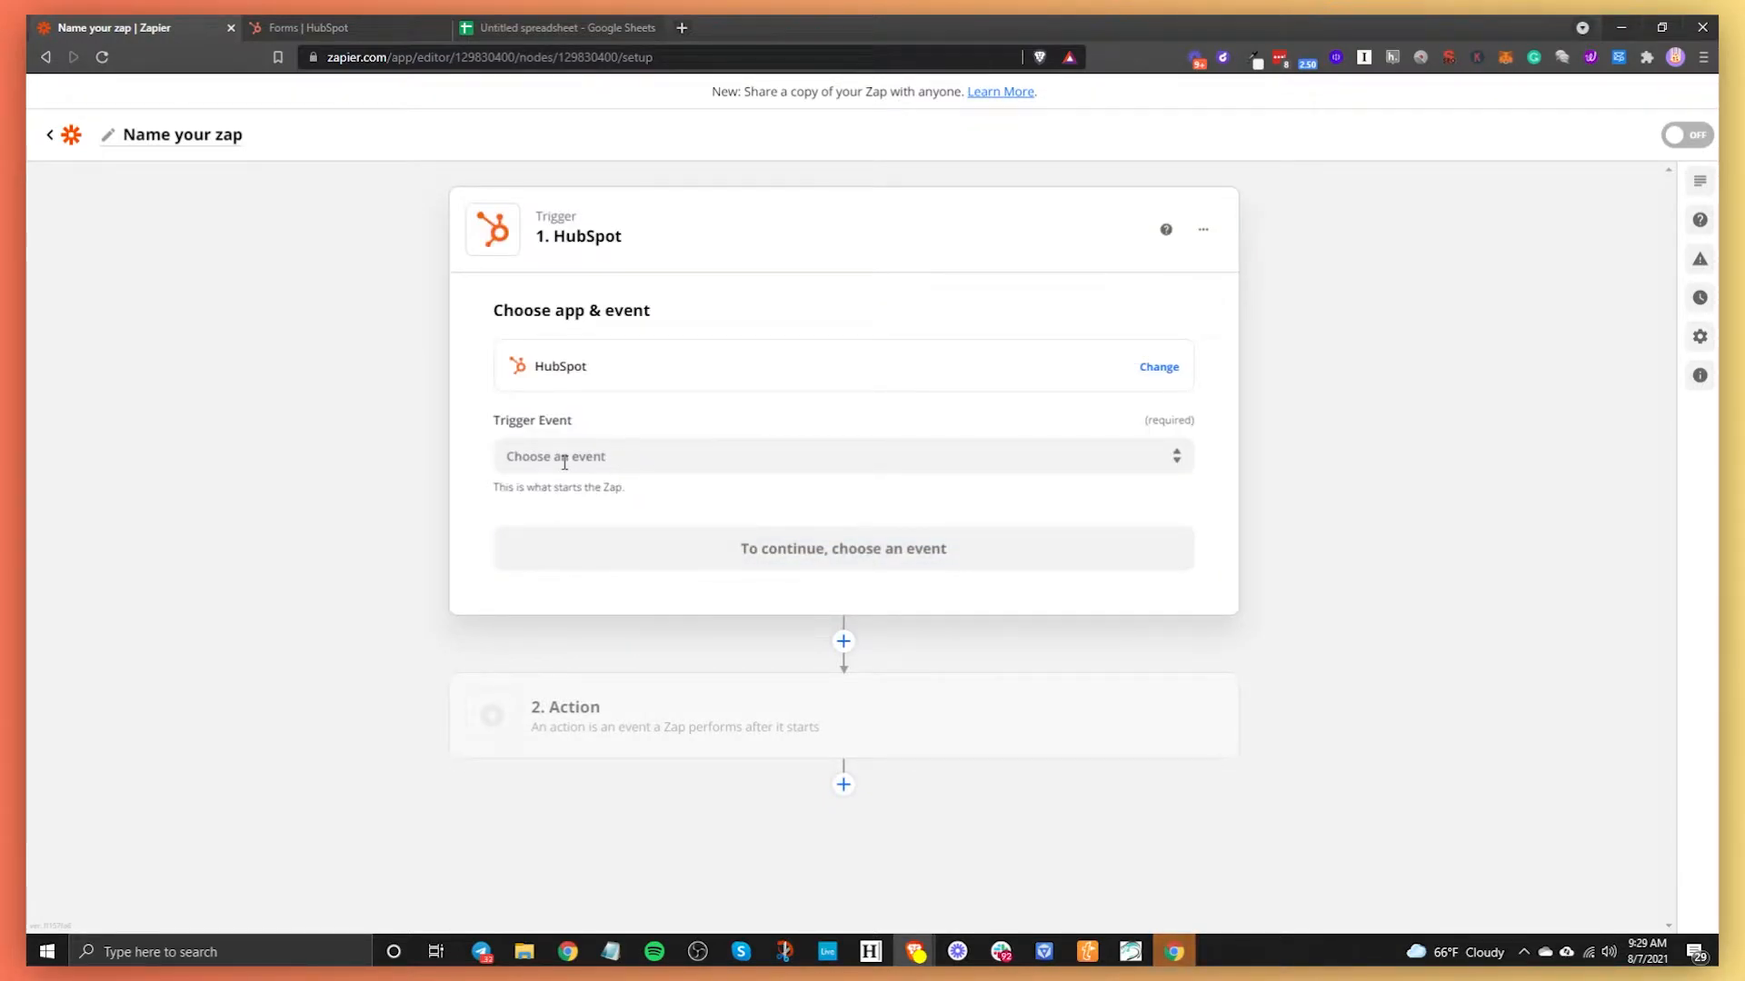
Set the HubSpot trigger event to New Form Submission and continue to the account setup
{"action": "left_click", "coordinate": [605, 457]}
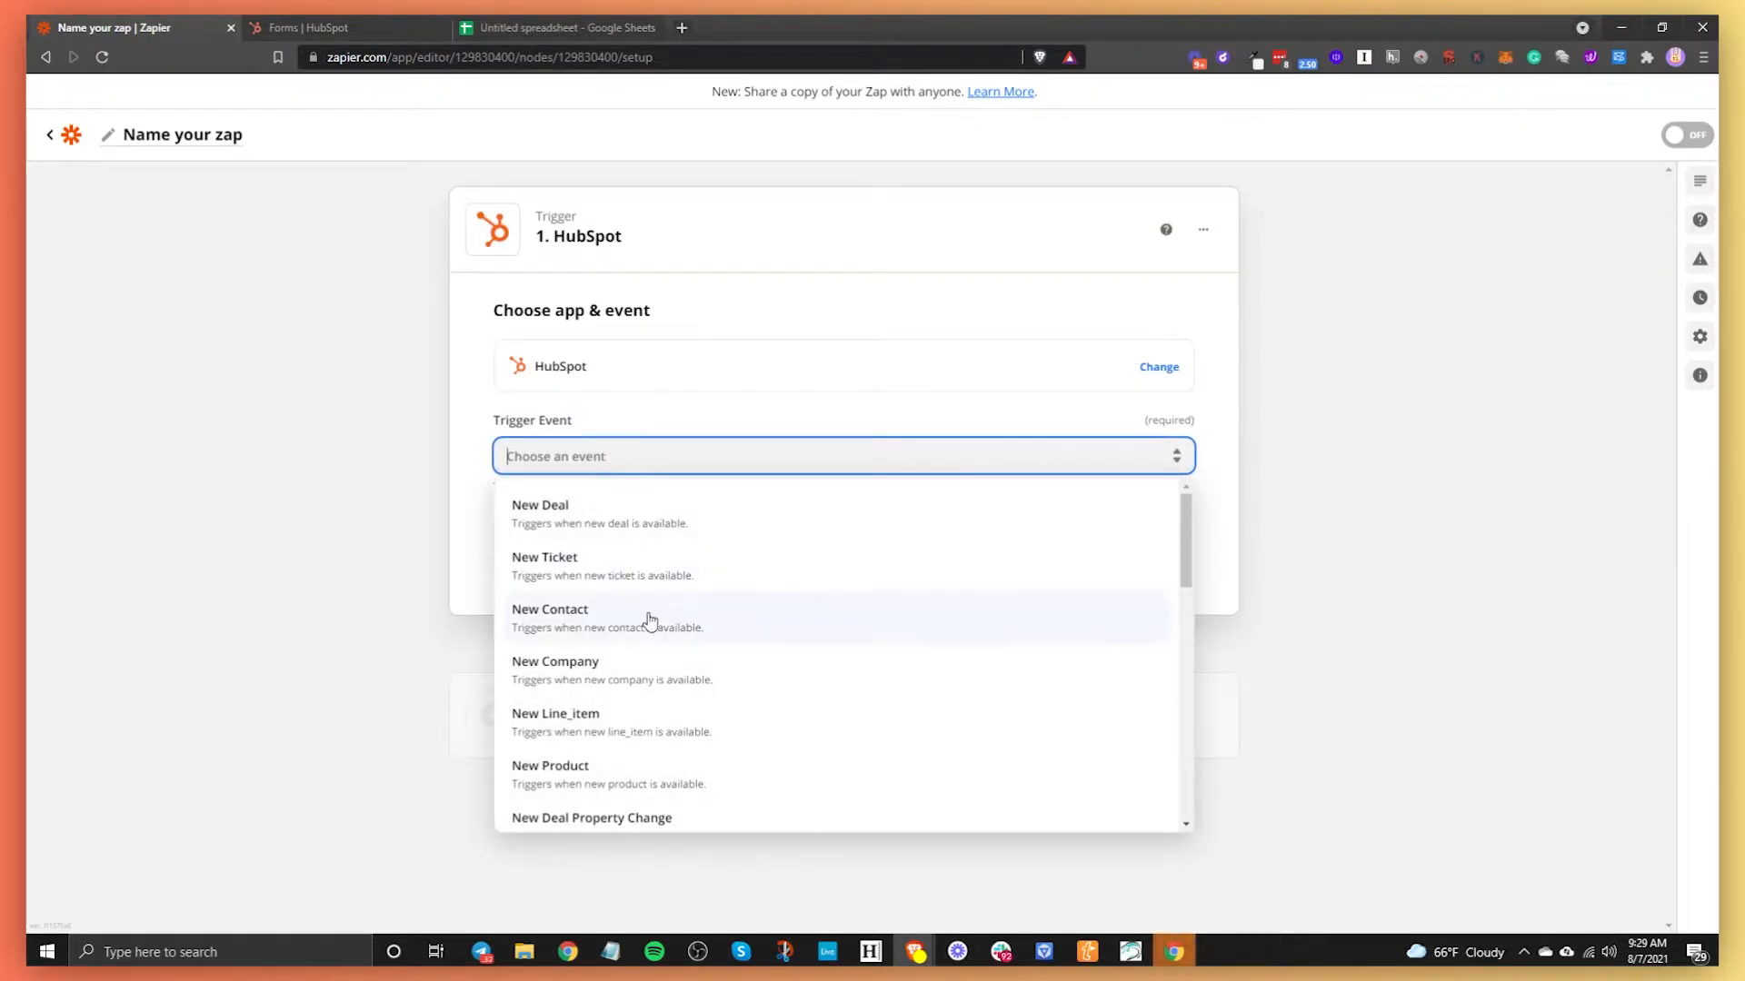
{"action": "scroll", "coordinate": [653, 661], "scroll_direction": "down", "scroll_amount": 4}
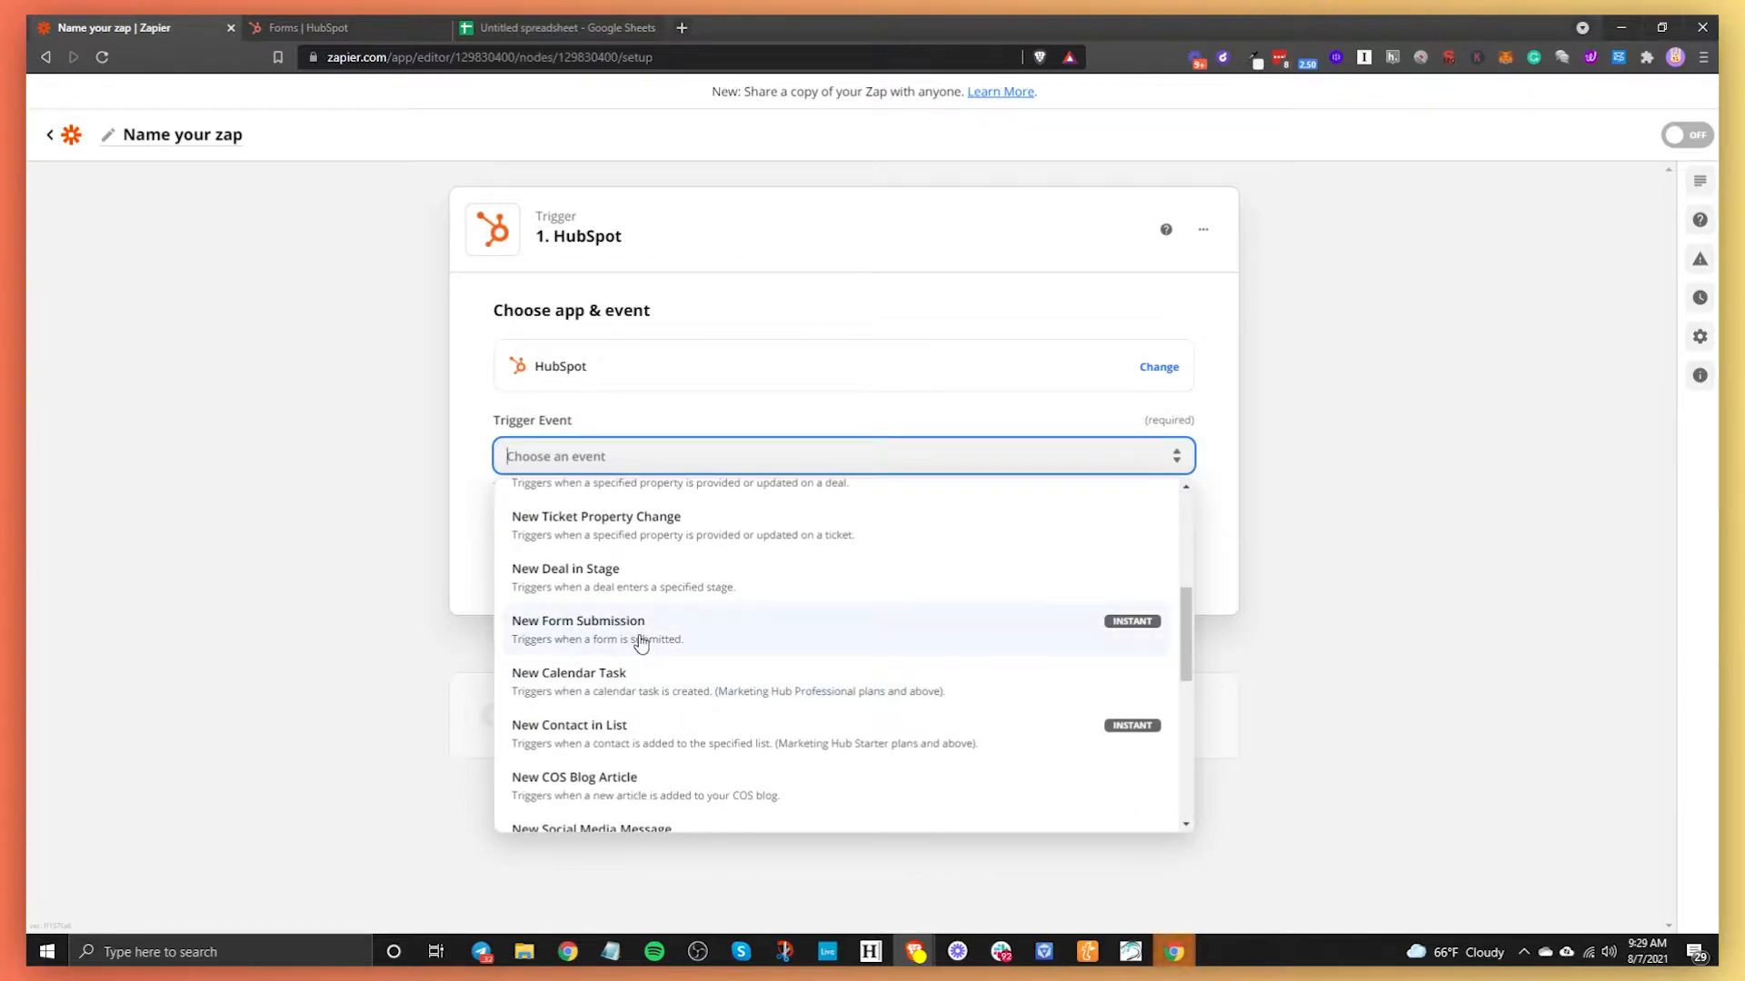
{"action": "left_click", "coordinate": [641, 644]}
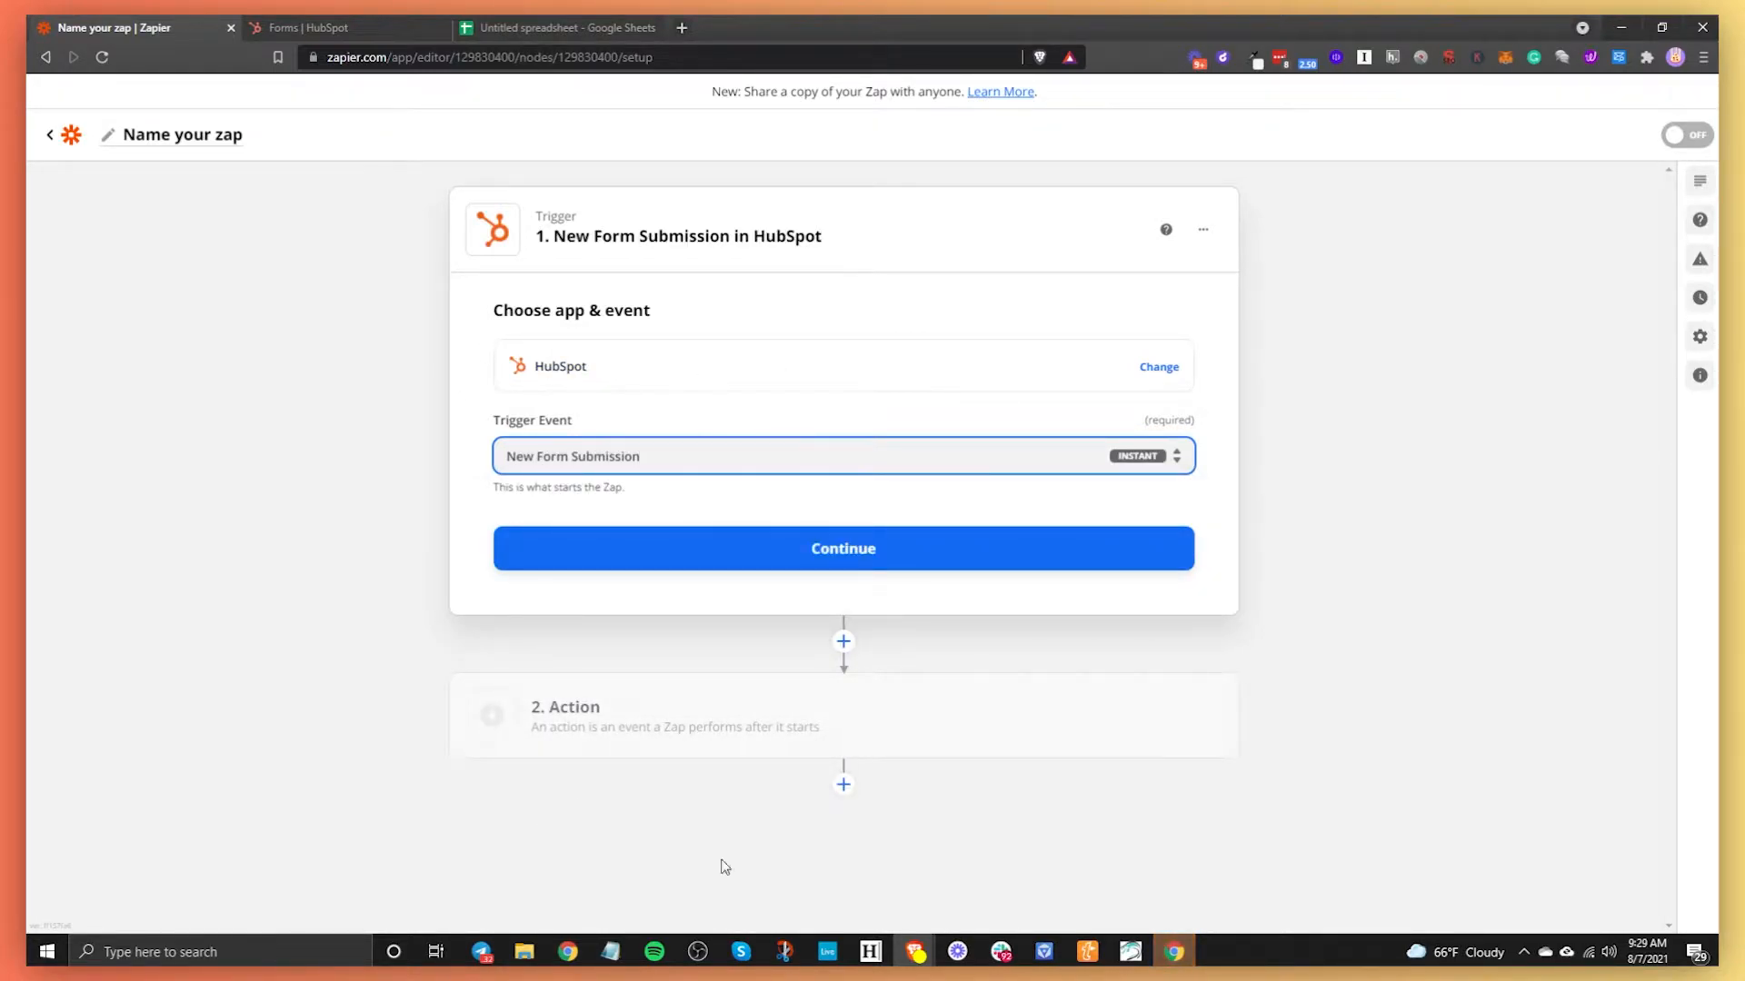
{"action": "left_click", "coordinate": [936, 546]}
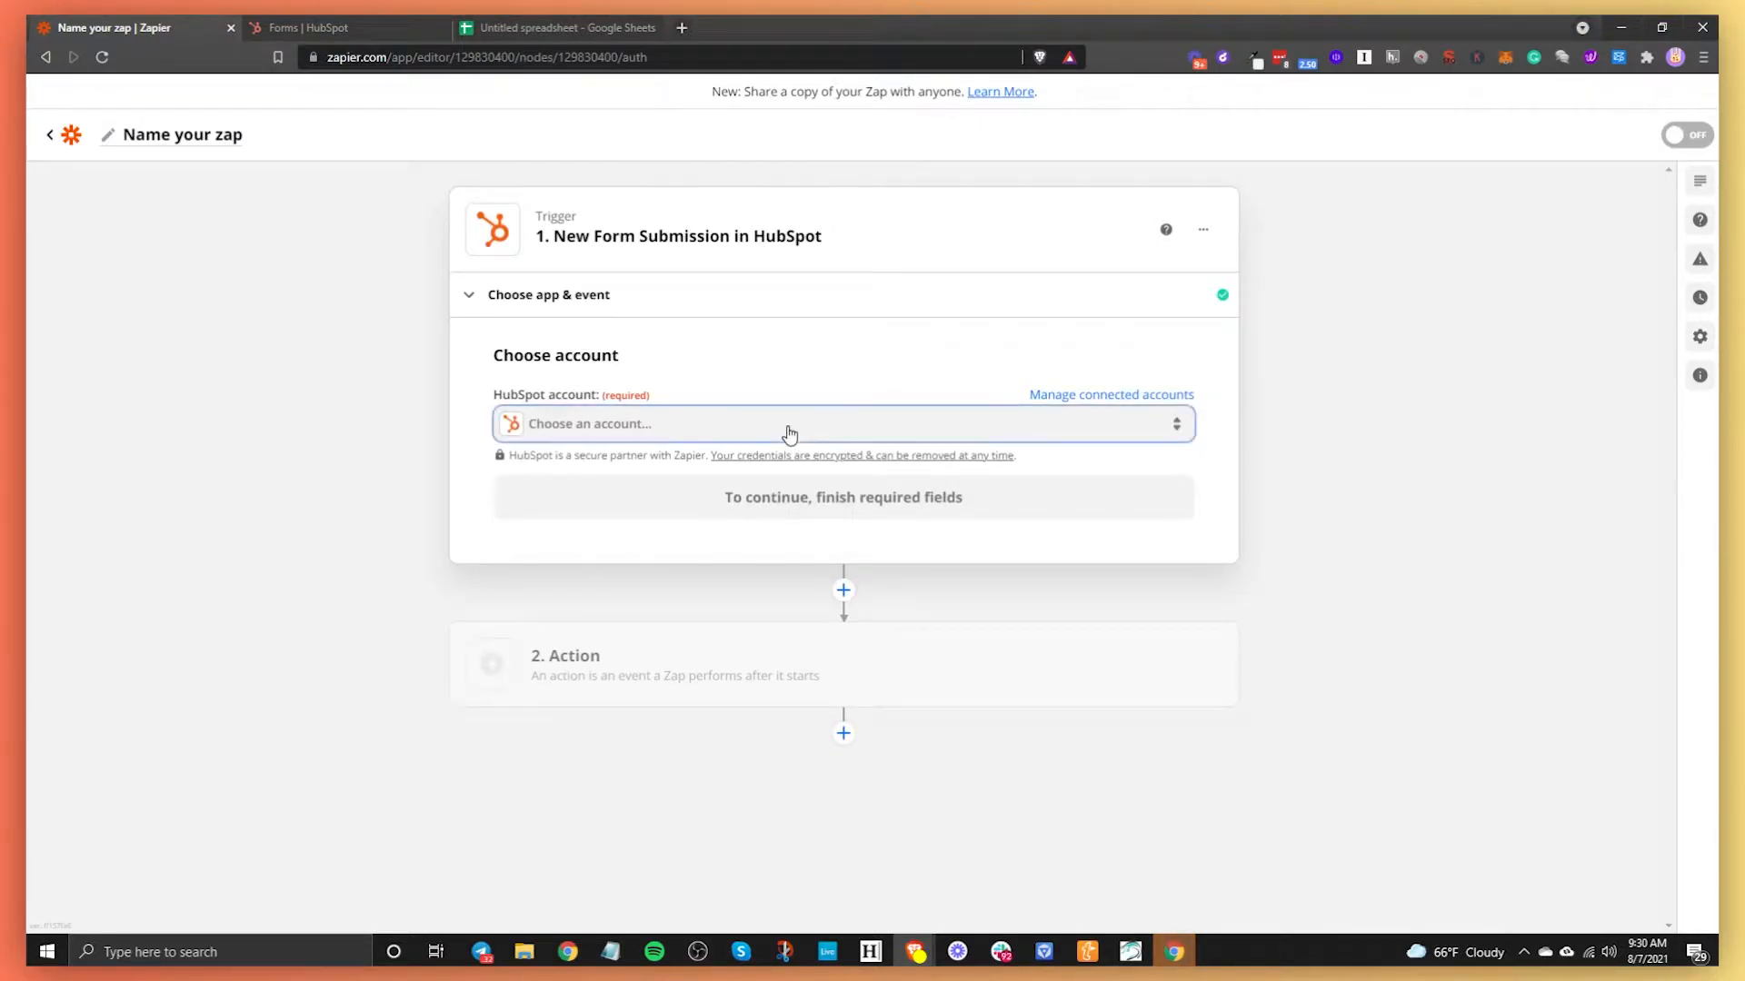
Connect a new HubSpot account for the trigger, choosing FuelPoweredApps, Inc. as the account to link
{"action": "left_click", "coordinate": [788, 436]}
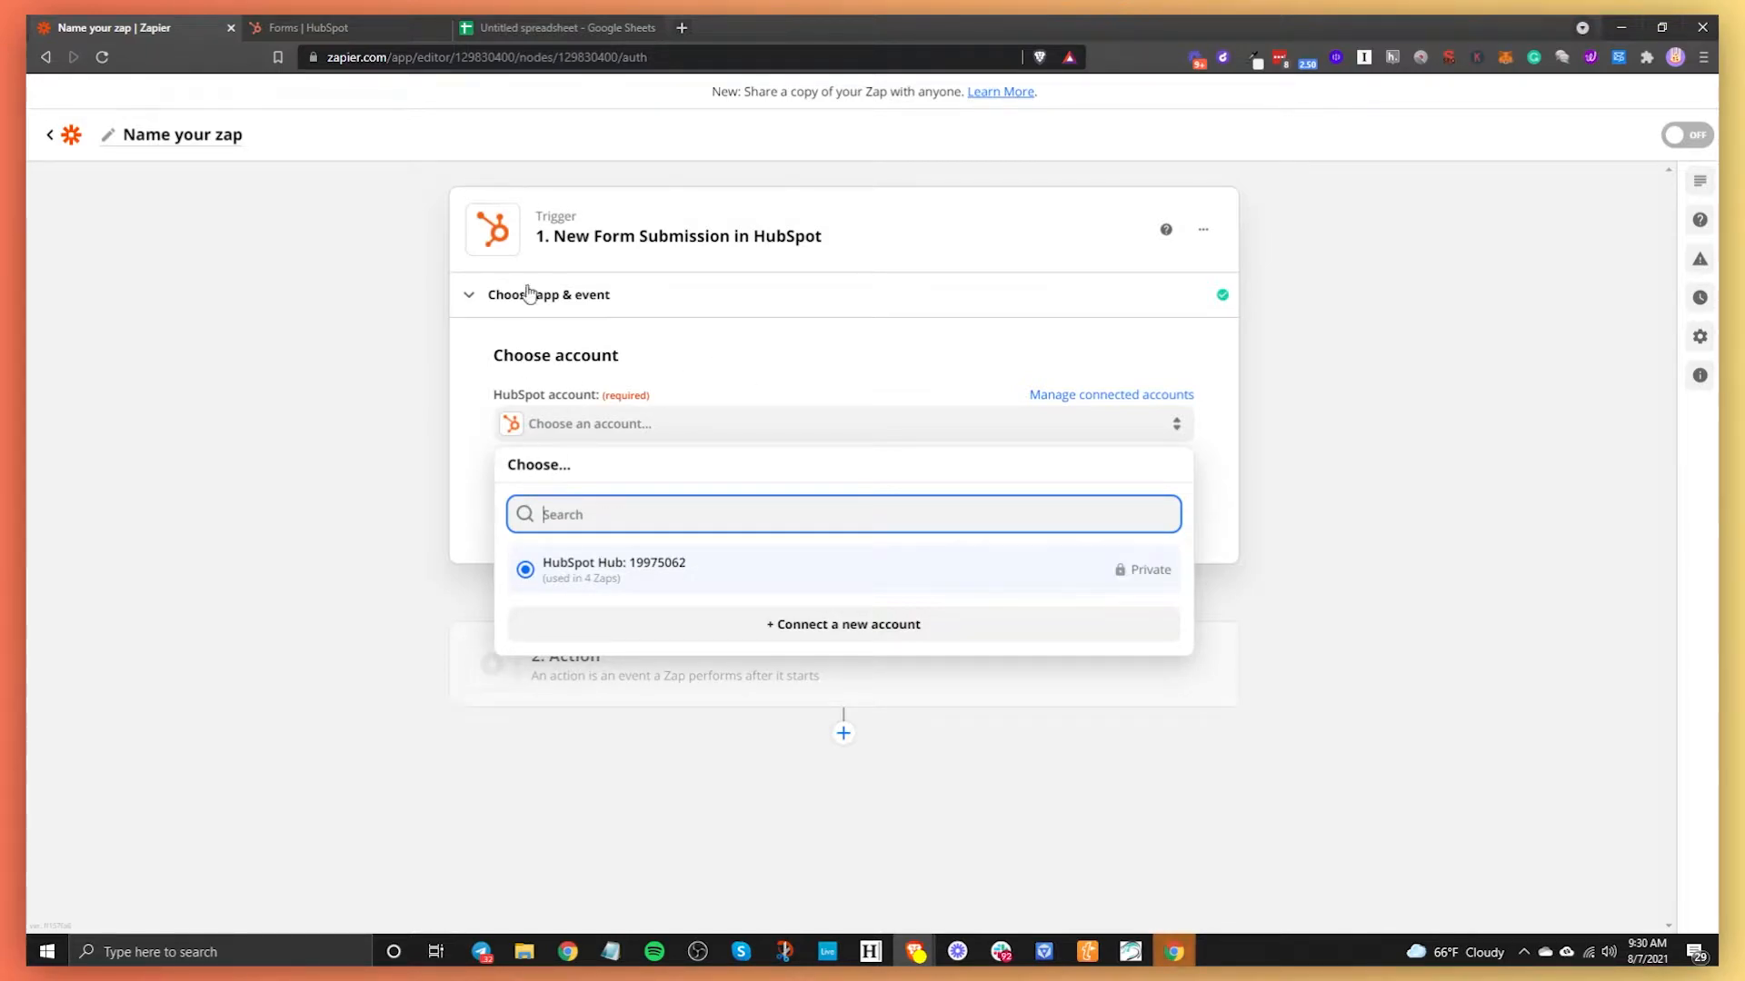
{"action": "left_click", "coordinate": [895, 625]}
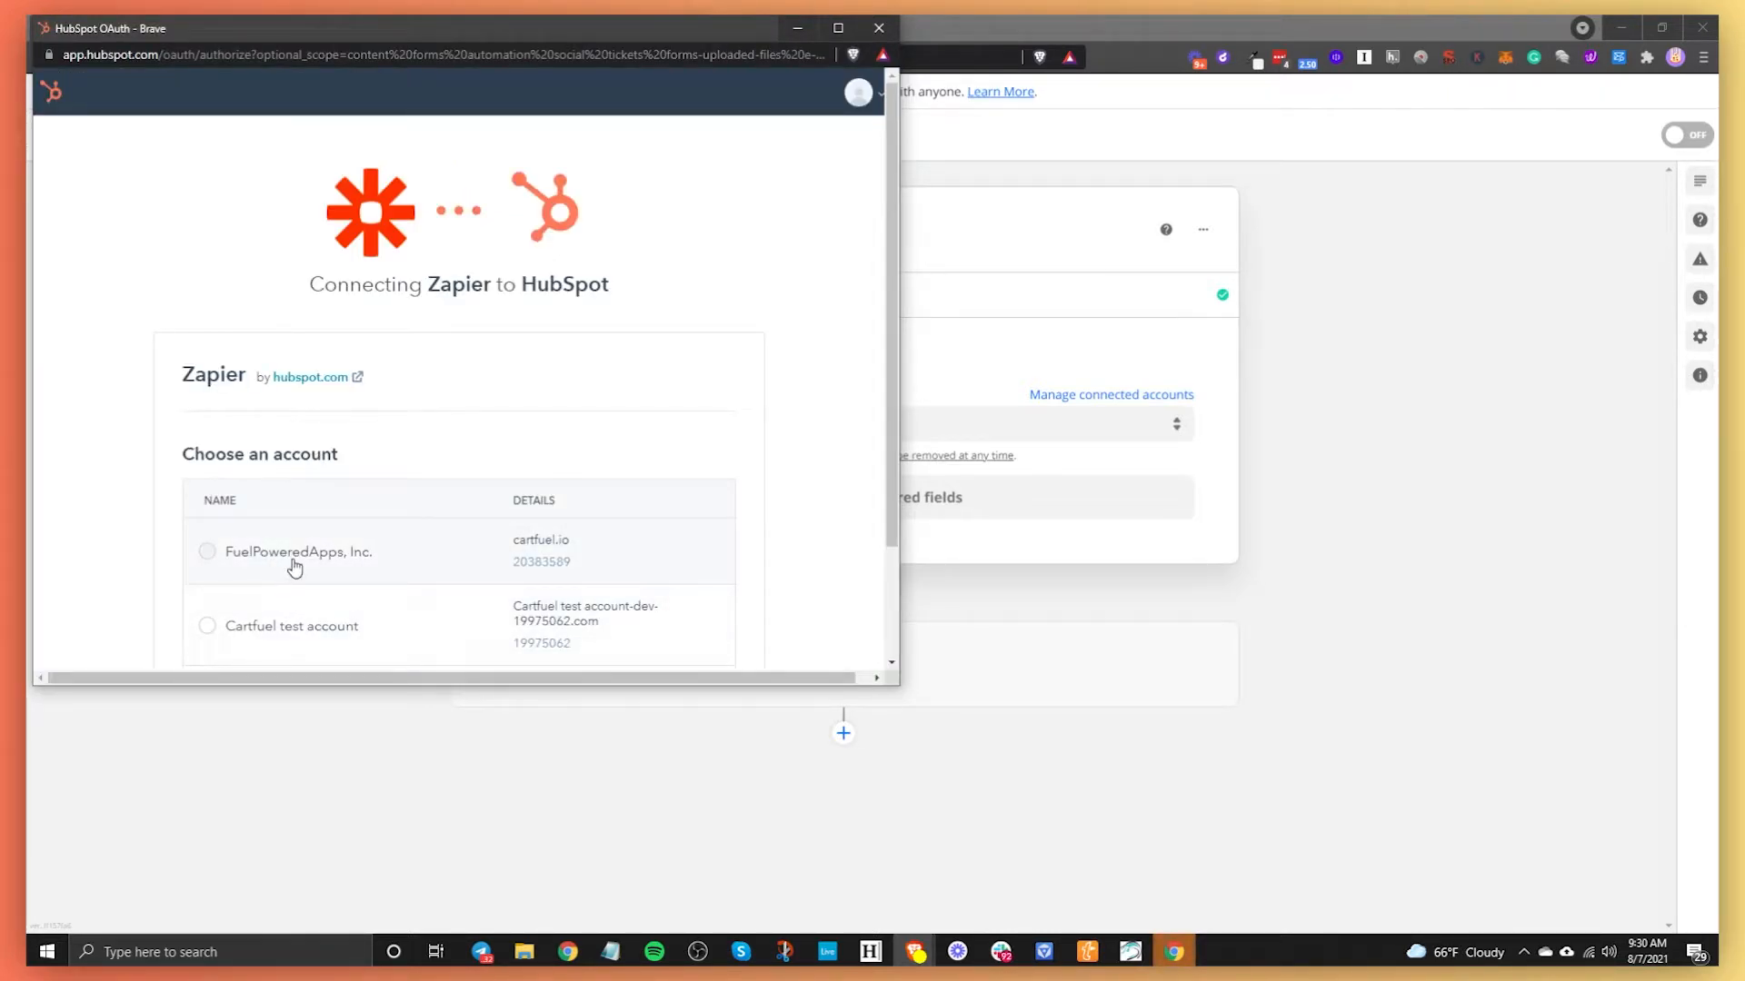
{"action": "scroll", "coordinate": [364, 581], "scroll_direction": "down", "scroll_amount": 3}
{"action": "left_click", "coordinate": [227, 627]}
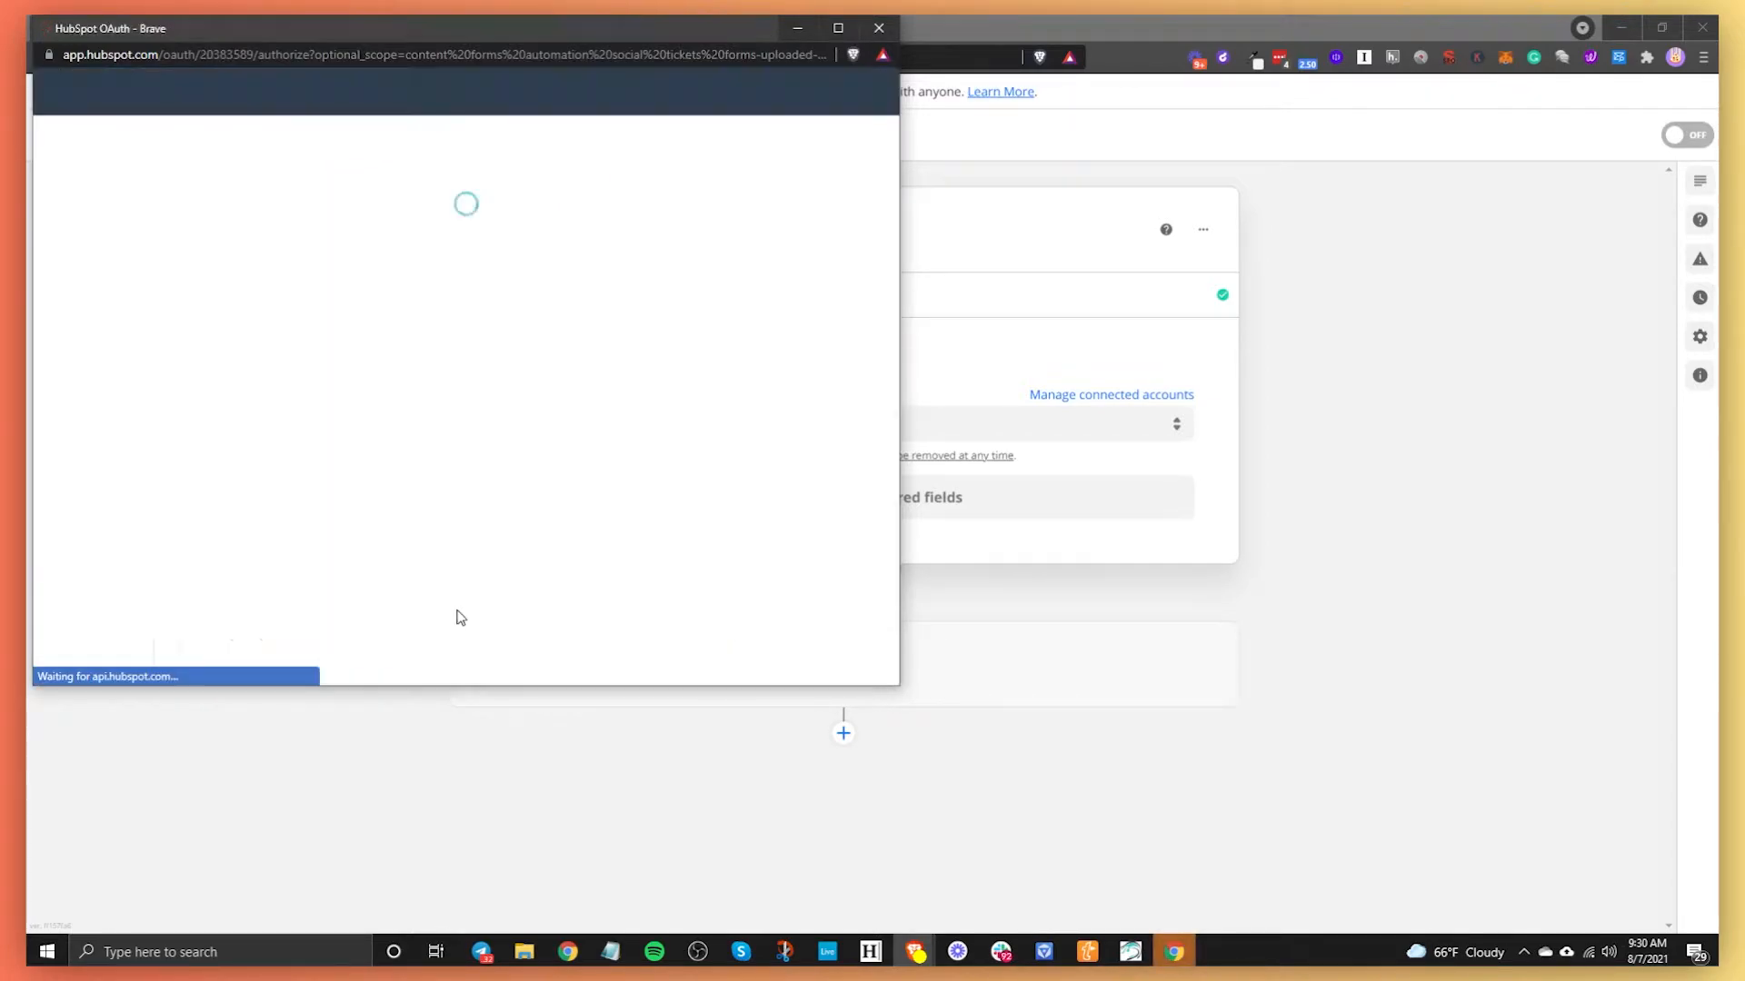
Authorize Zapier's access to HubSpot, including the robot check, and continue with the newly connected account
{"action": "scroll", "coordinate": [390, 614], "scroll_direction": "down", "scroll_amount": 6}
{"action": "left_click", "coordinate": [233, 623]}
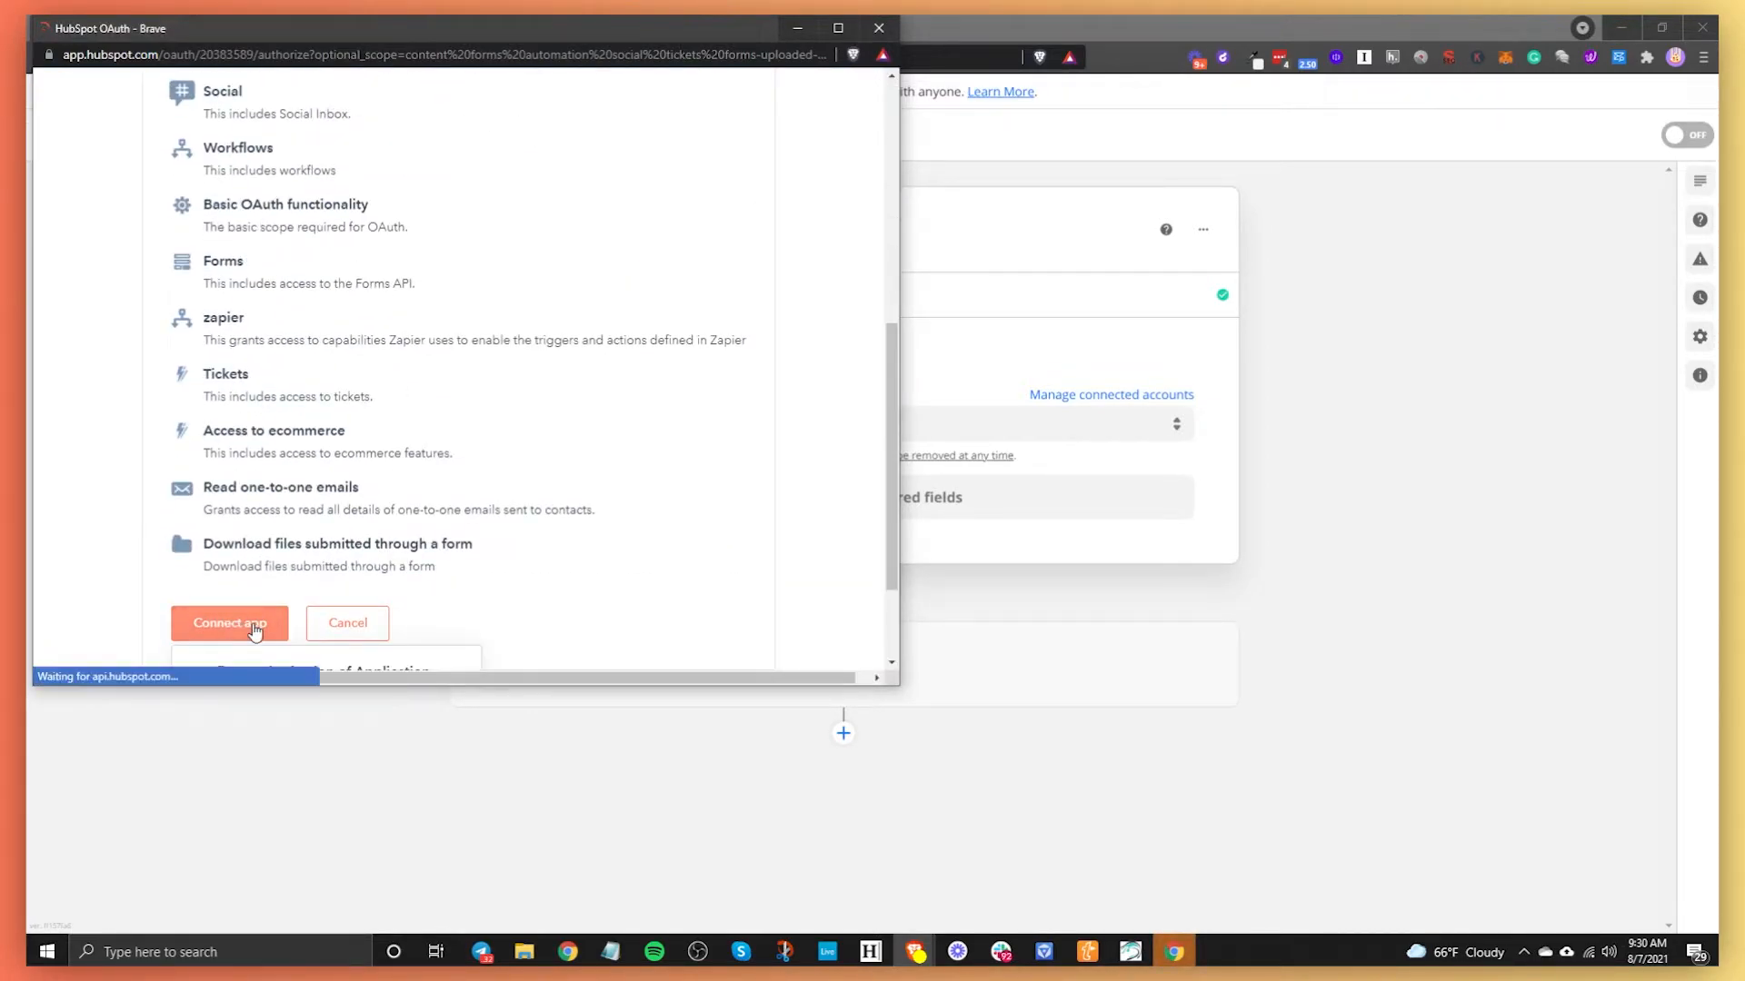
{"action": "left_click", "coordinate": [209, 619]}
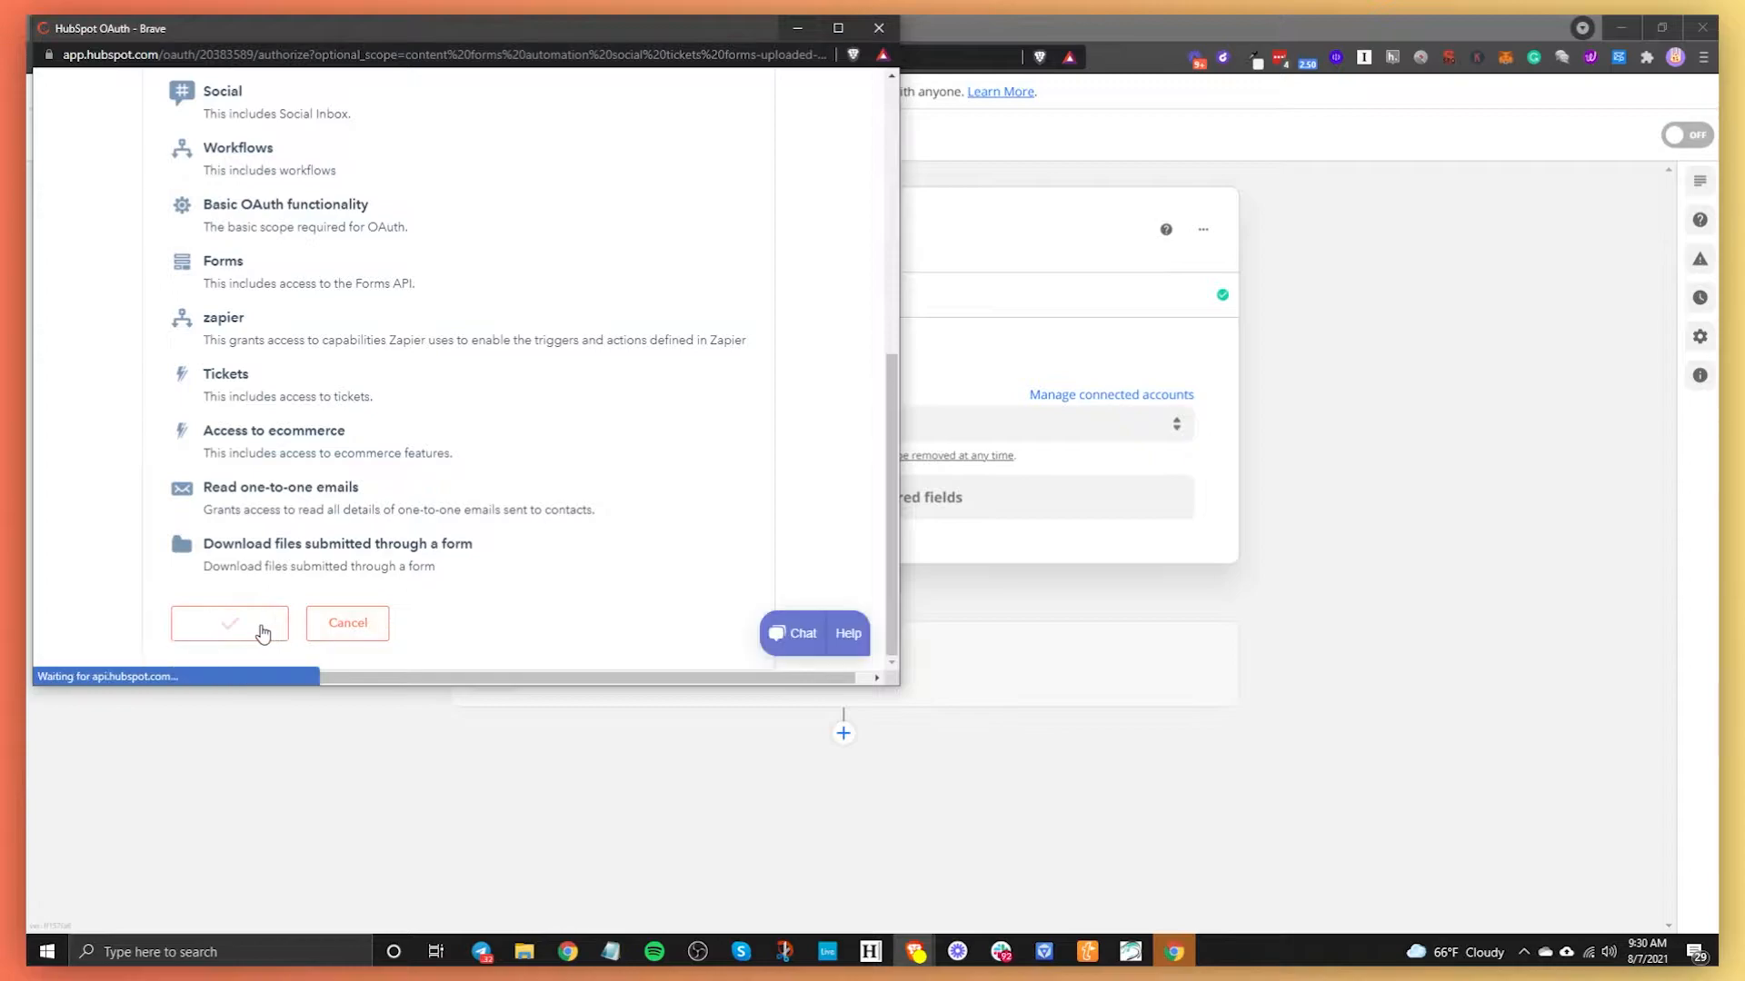
{"action": "left_click", "coordinate": [254, 629]}
{"action": "scroll", "coordinate": [337, 613], "scroll_direction": "down", "scroll_amount": 2}
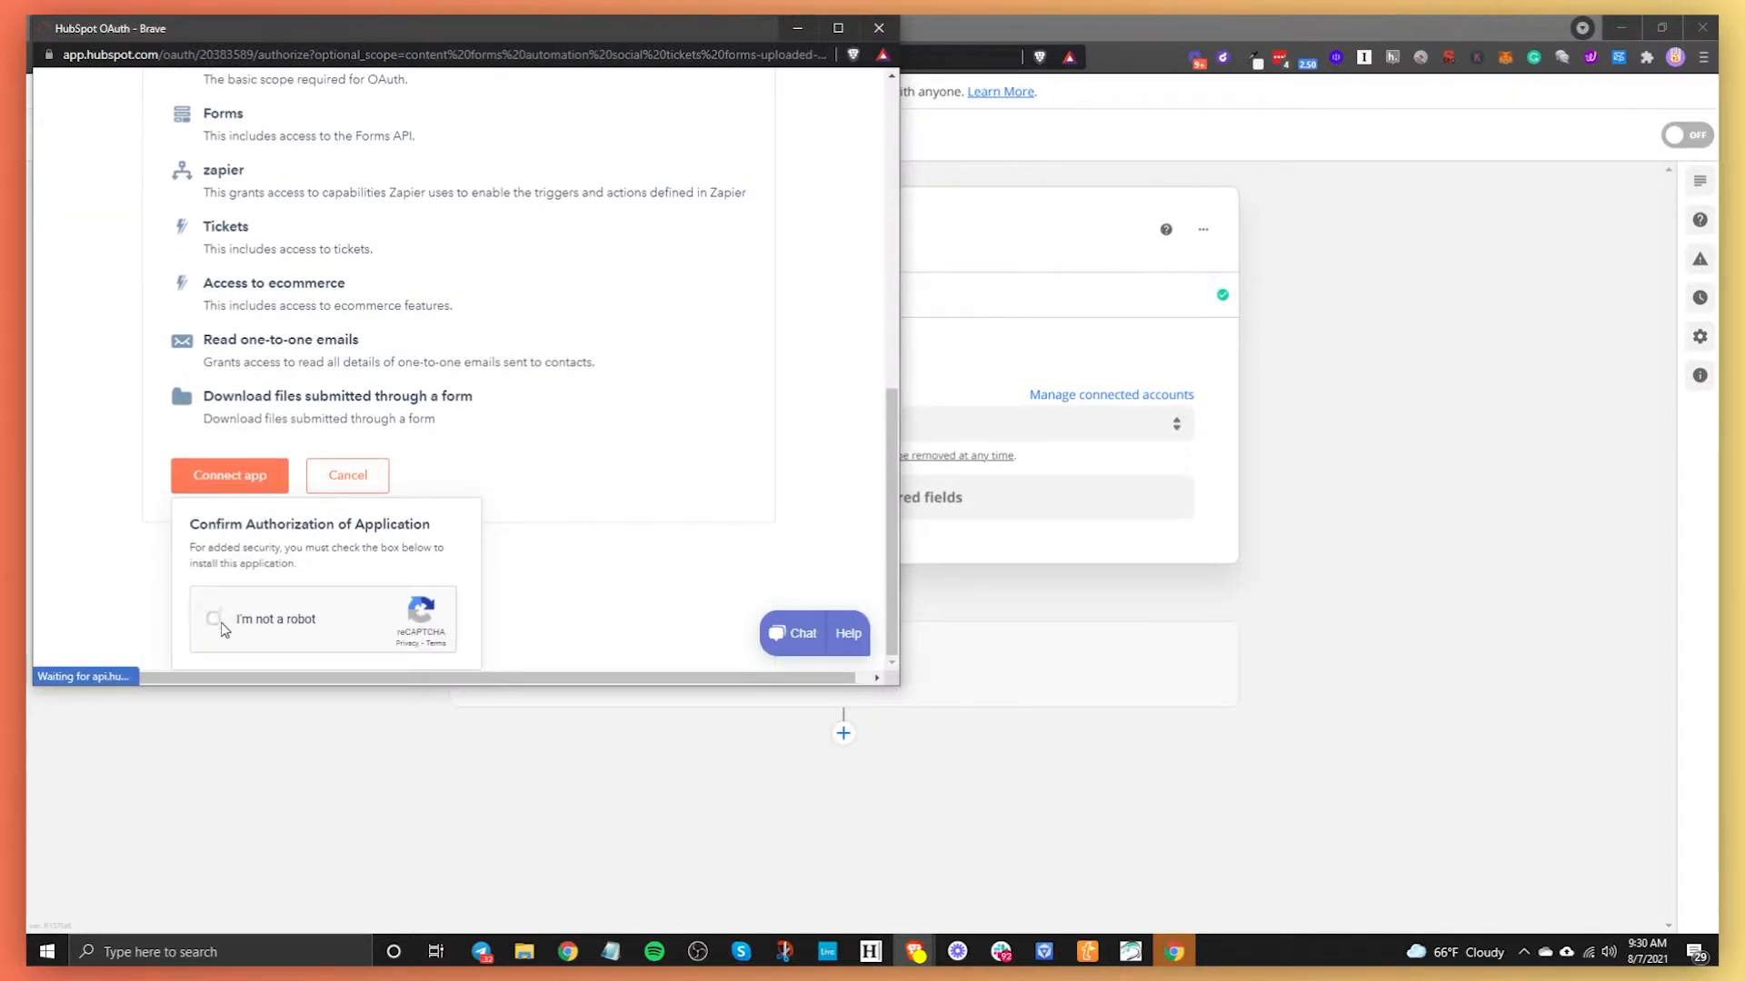
{"action": "left_click", "coordinate": [220, 625]}
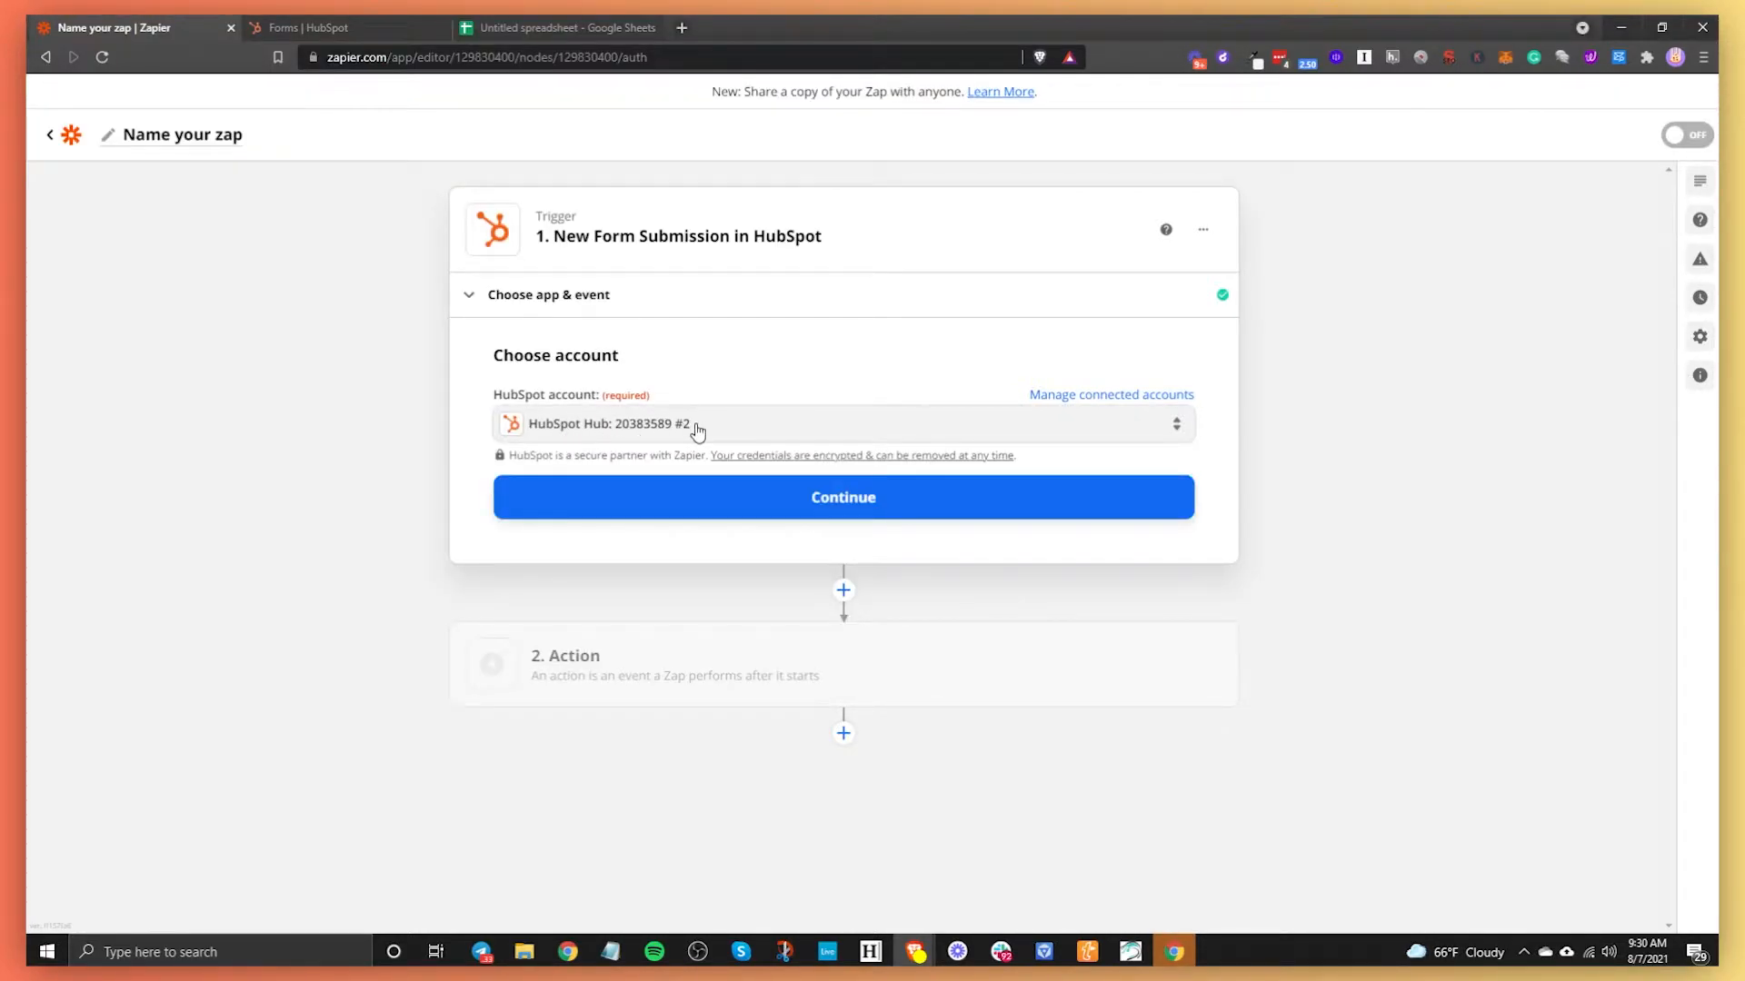
{"action": "left_click", "coordinate": [854, 507]}
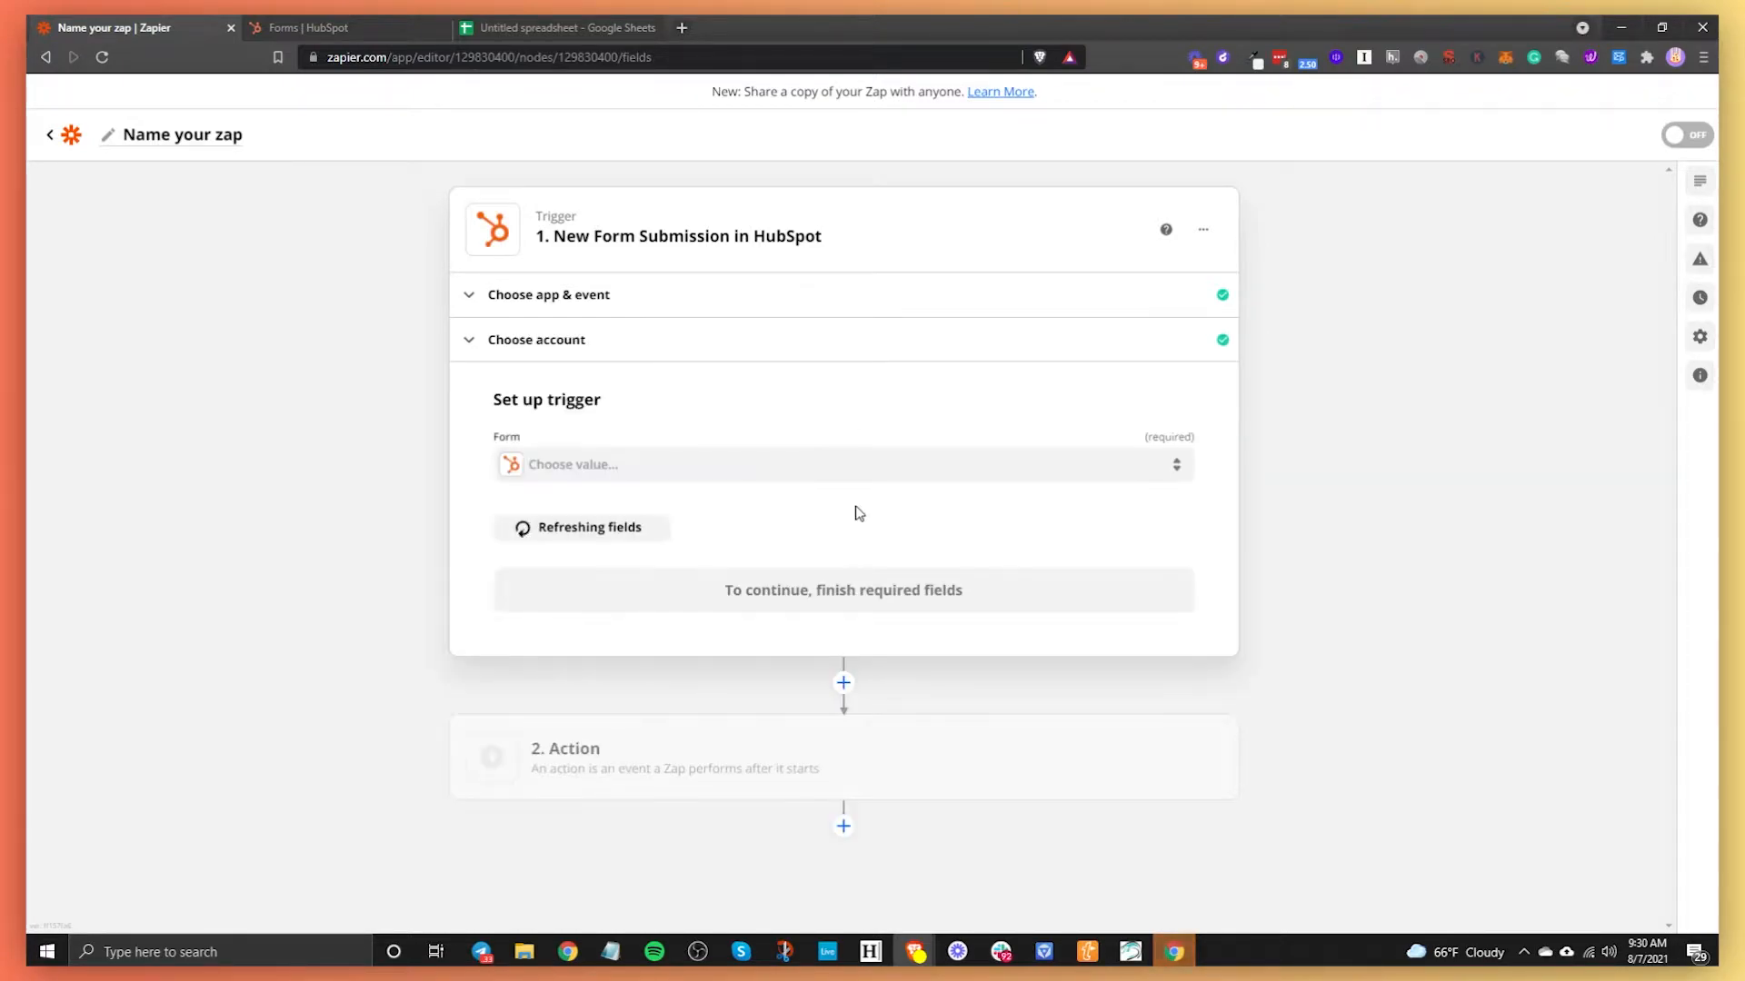
Set the trigger's form to Favorite Food - Form and continue to the trigger test
{"action": "left_click", "coordinate": [565, 466]}
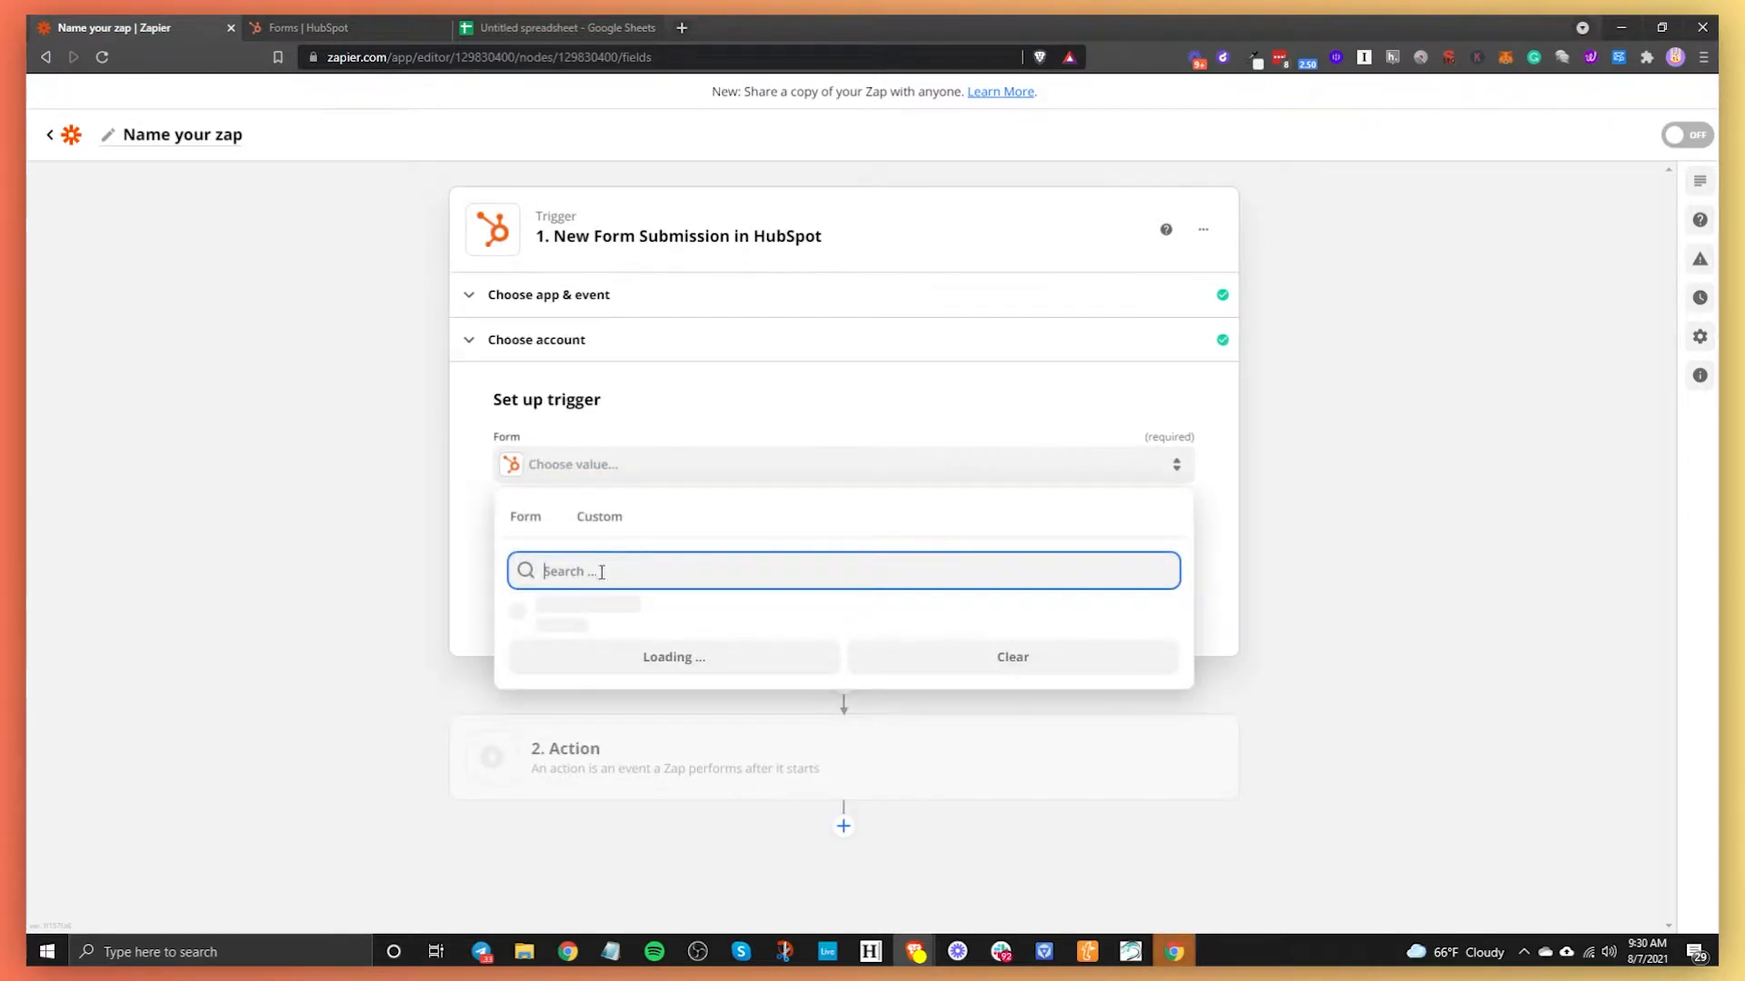
{"action": "left_click", "coordinate": [607, 631]}
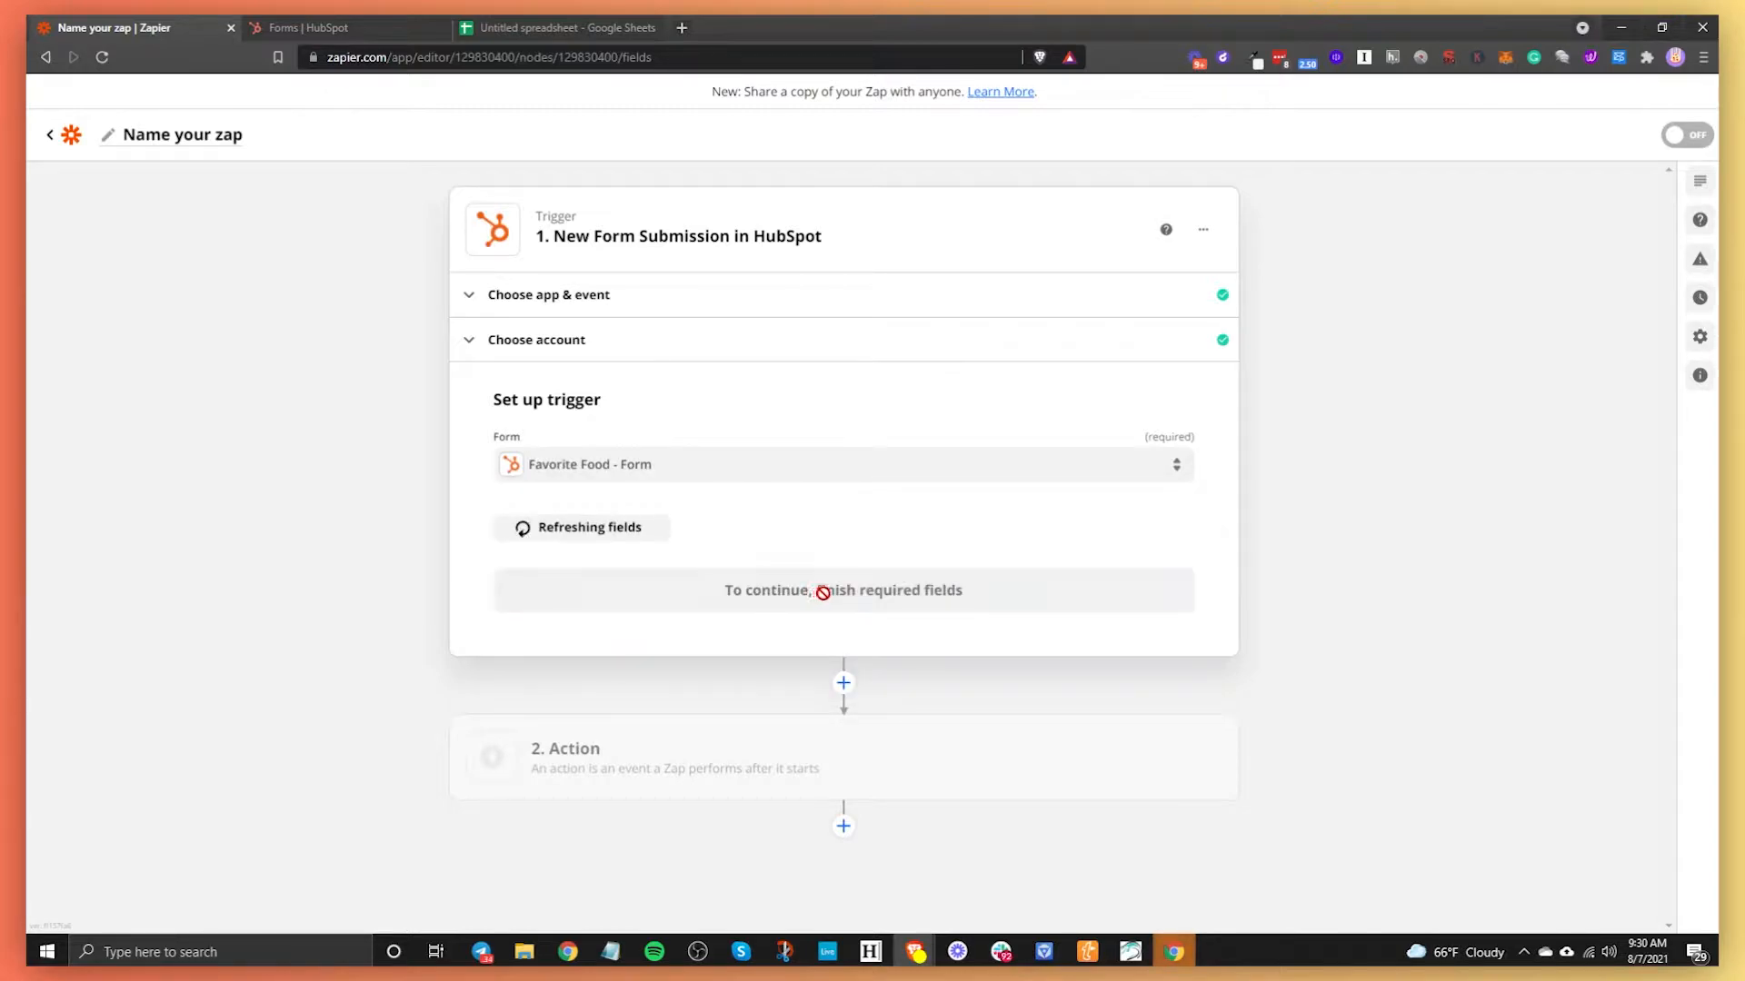
{"action": "left_click", "coordinate": [878, 596]}
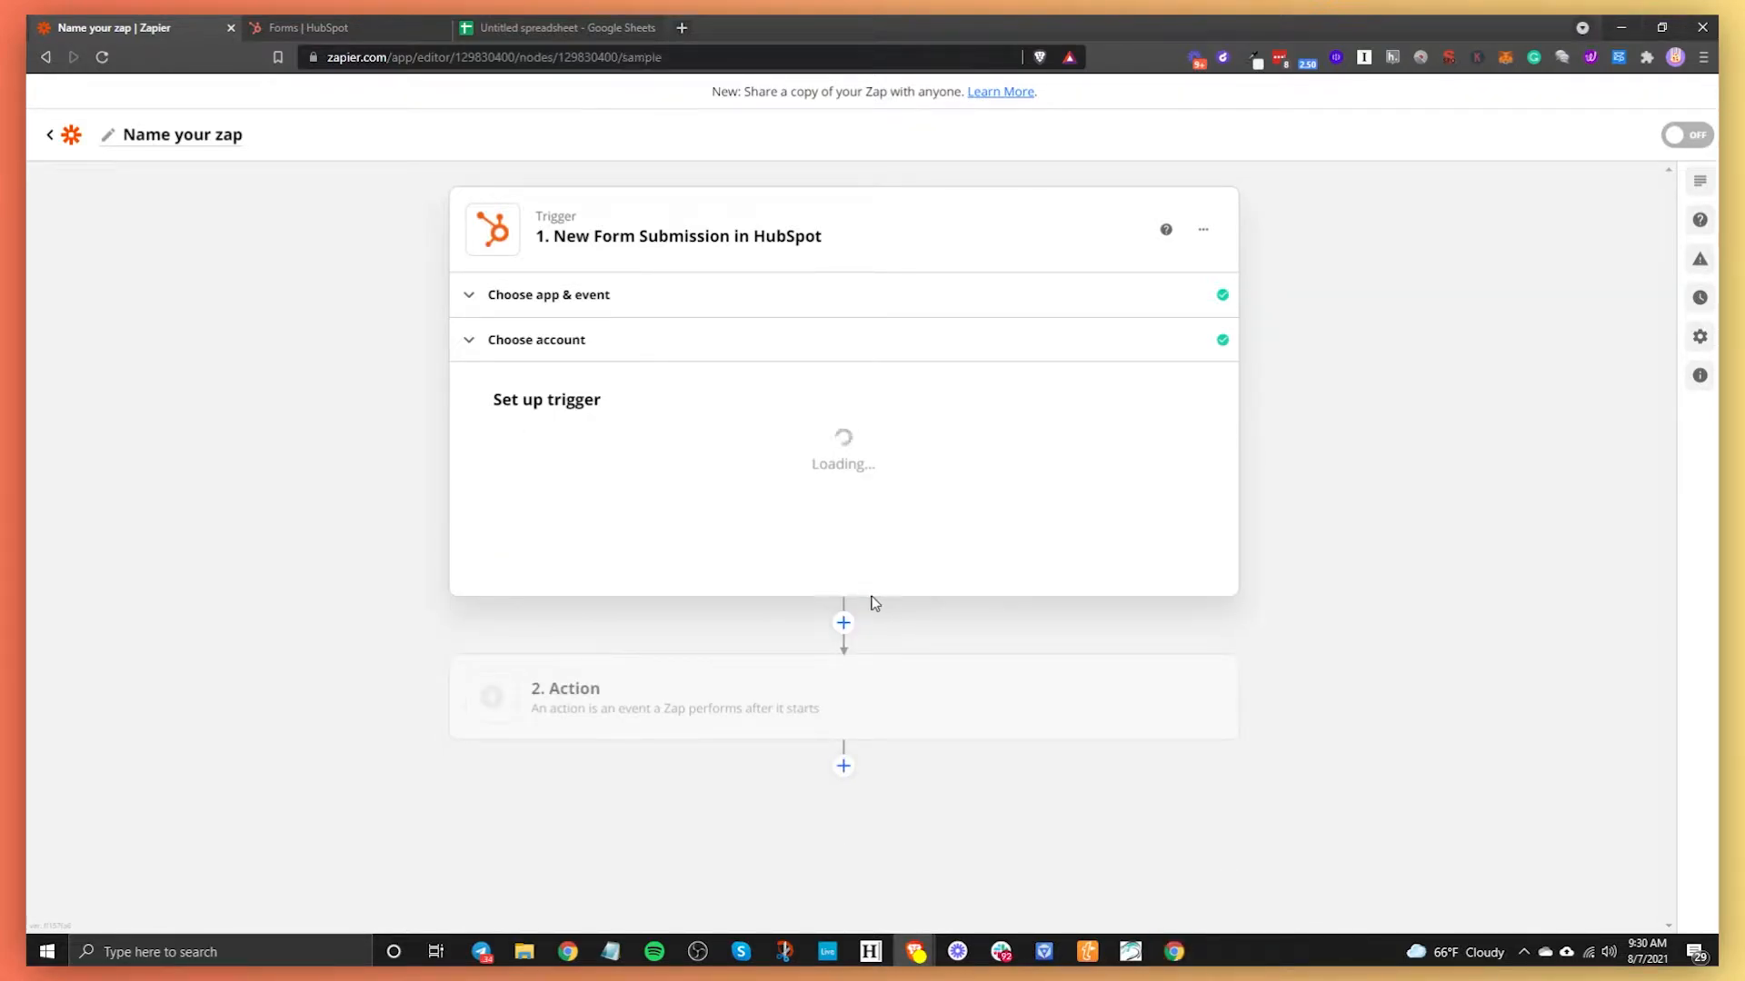
Test the HubSpot trigger, compare the sample with the form's fields in HubSpot, and continue with Form A
{"action": "left_click", "coordinate": [810, 696]}
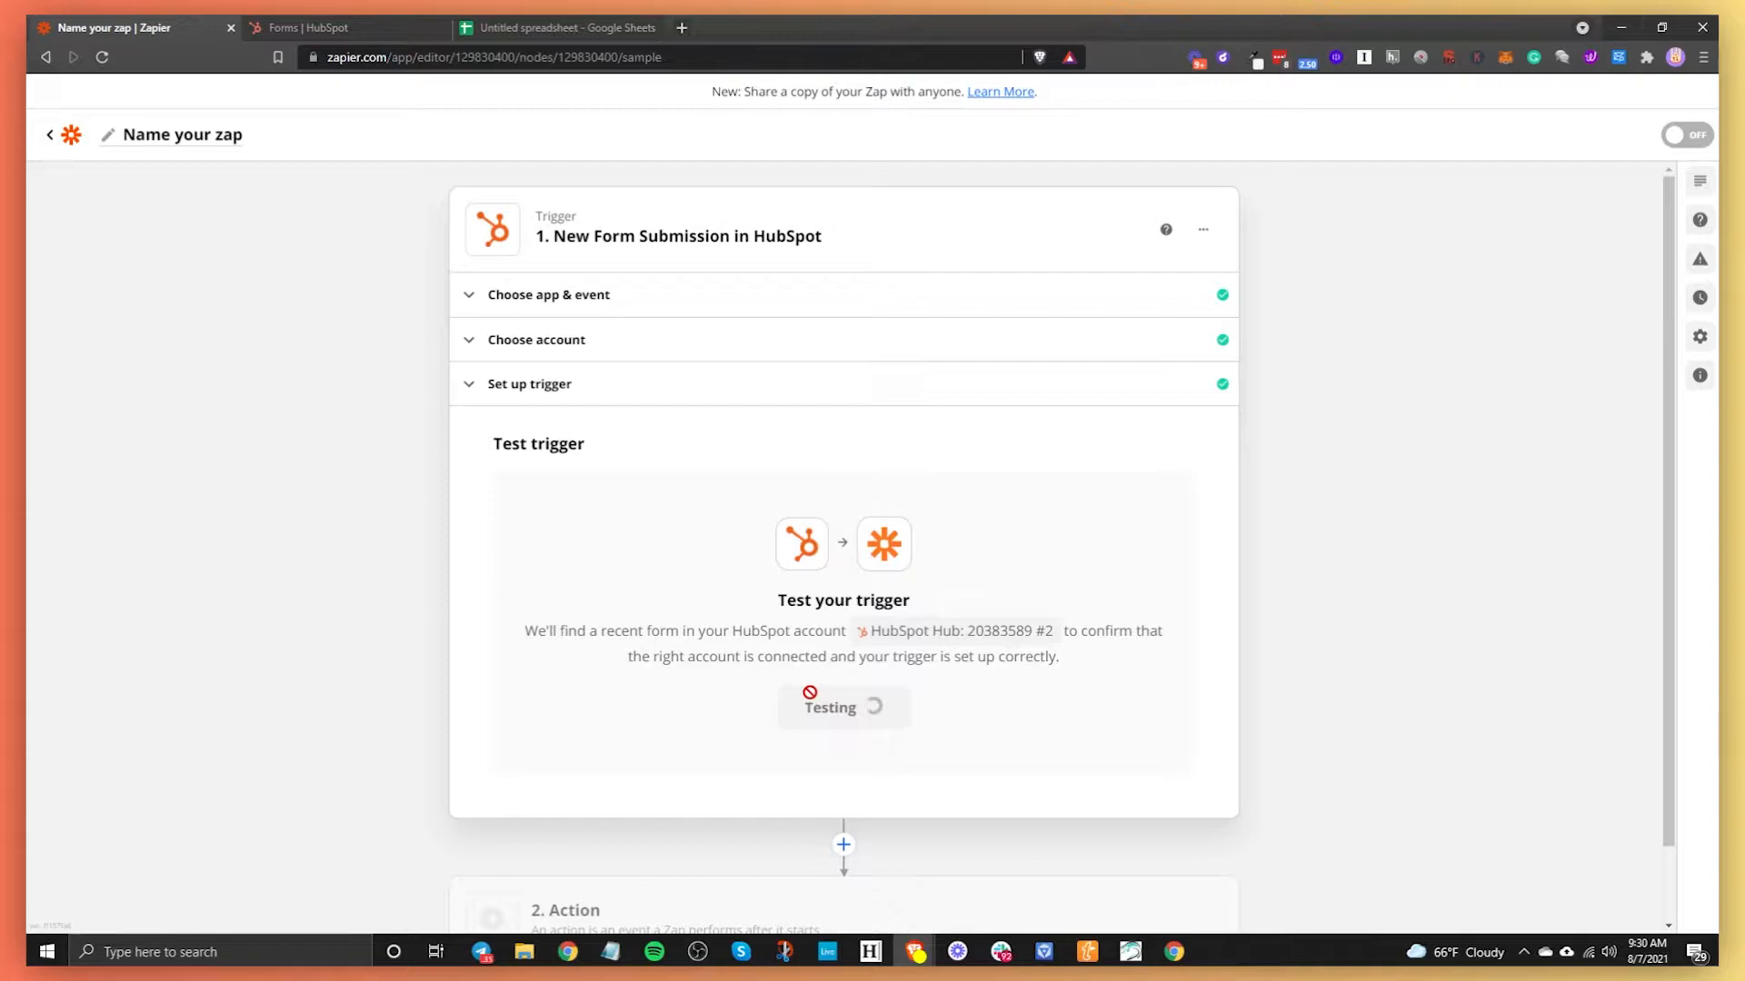
{"action": "left_click", "coordinate": [303, 26]}
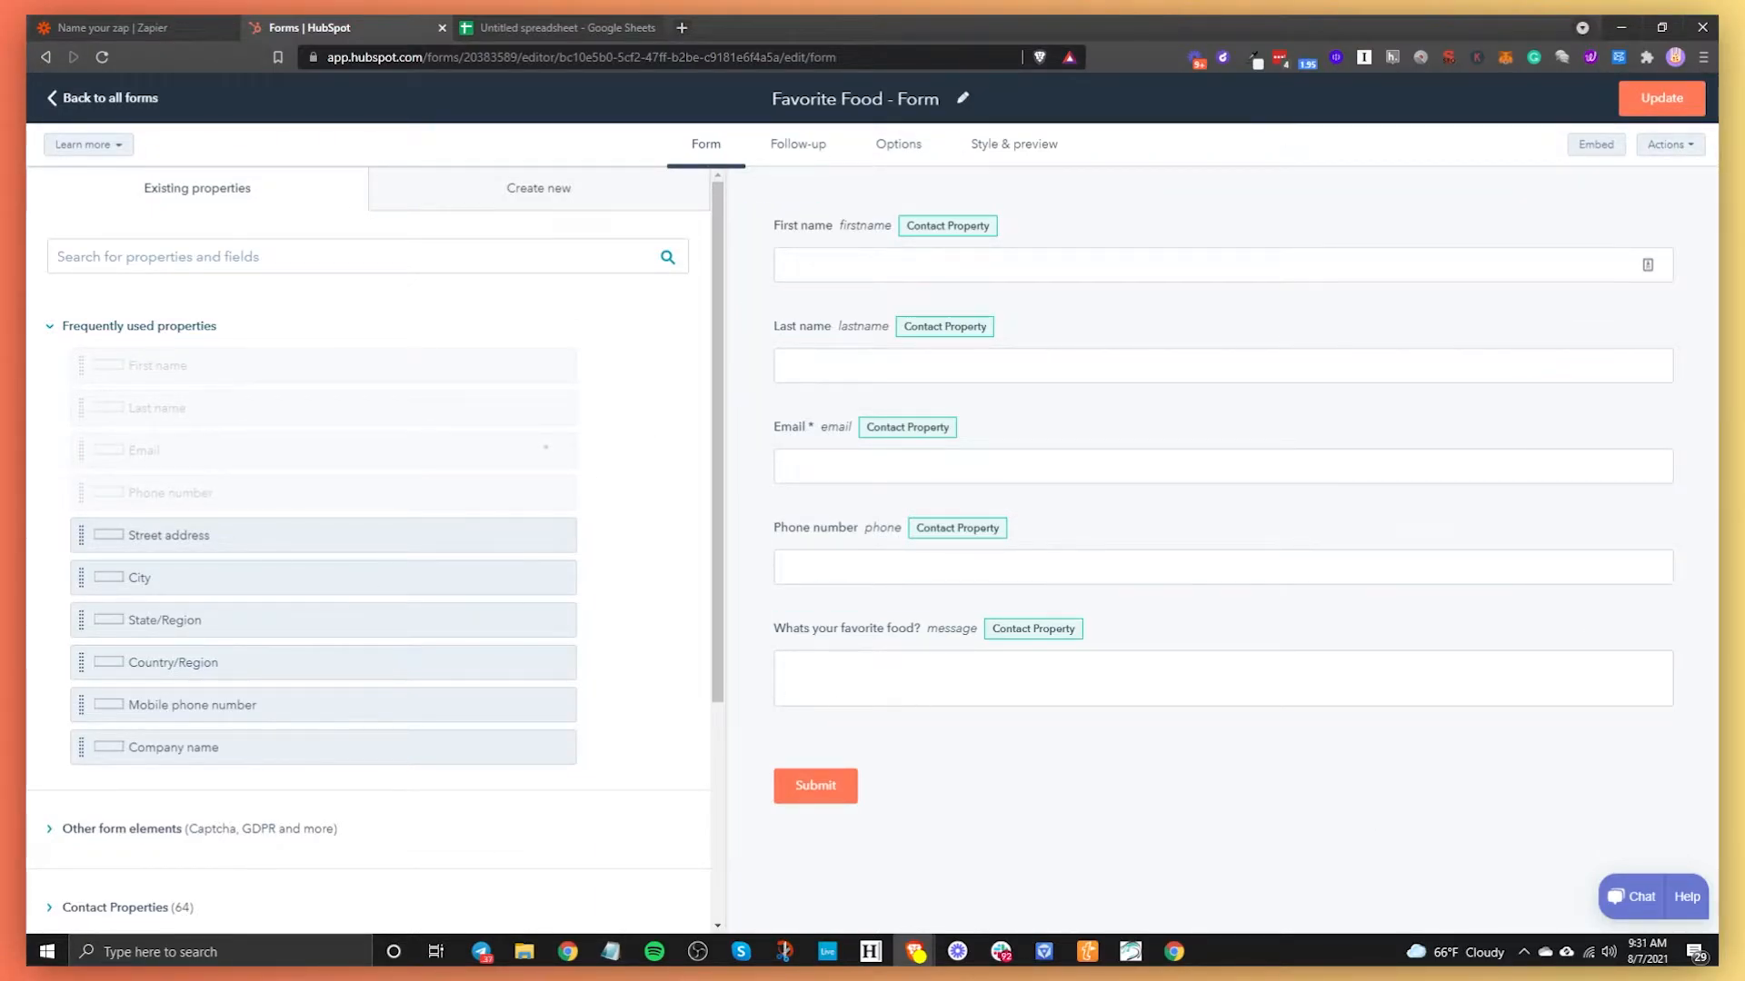
{"action": "left_click", "coordinate": [102, 29]}
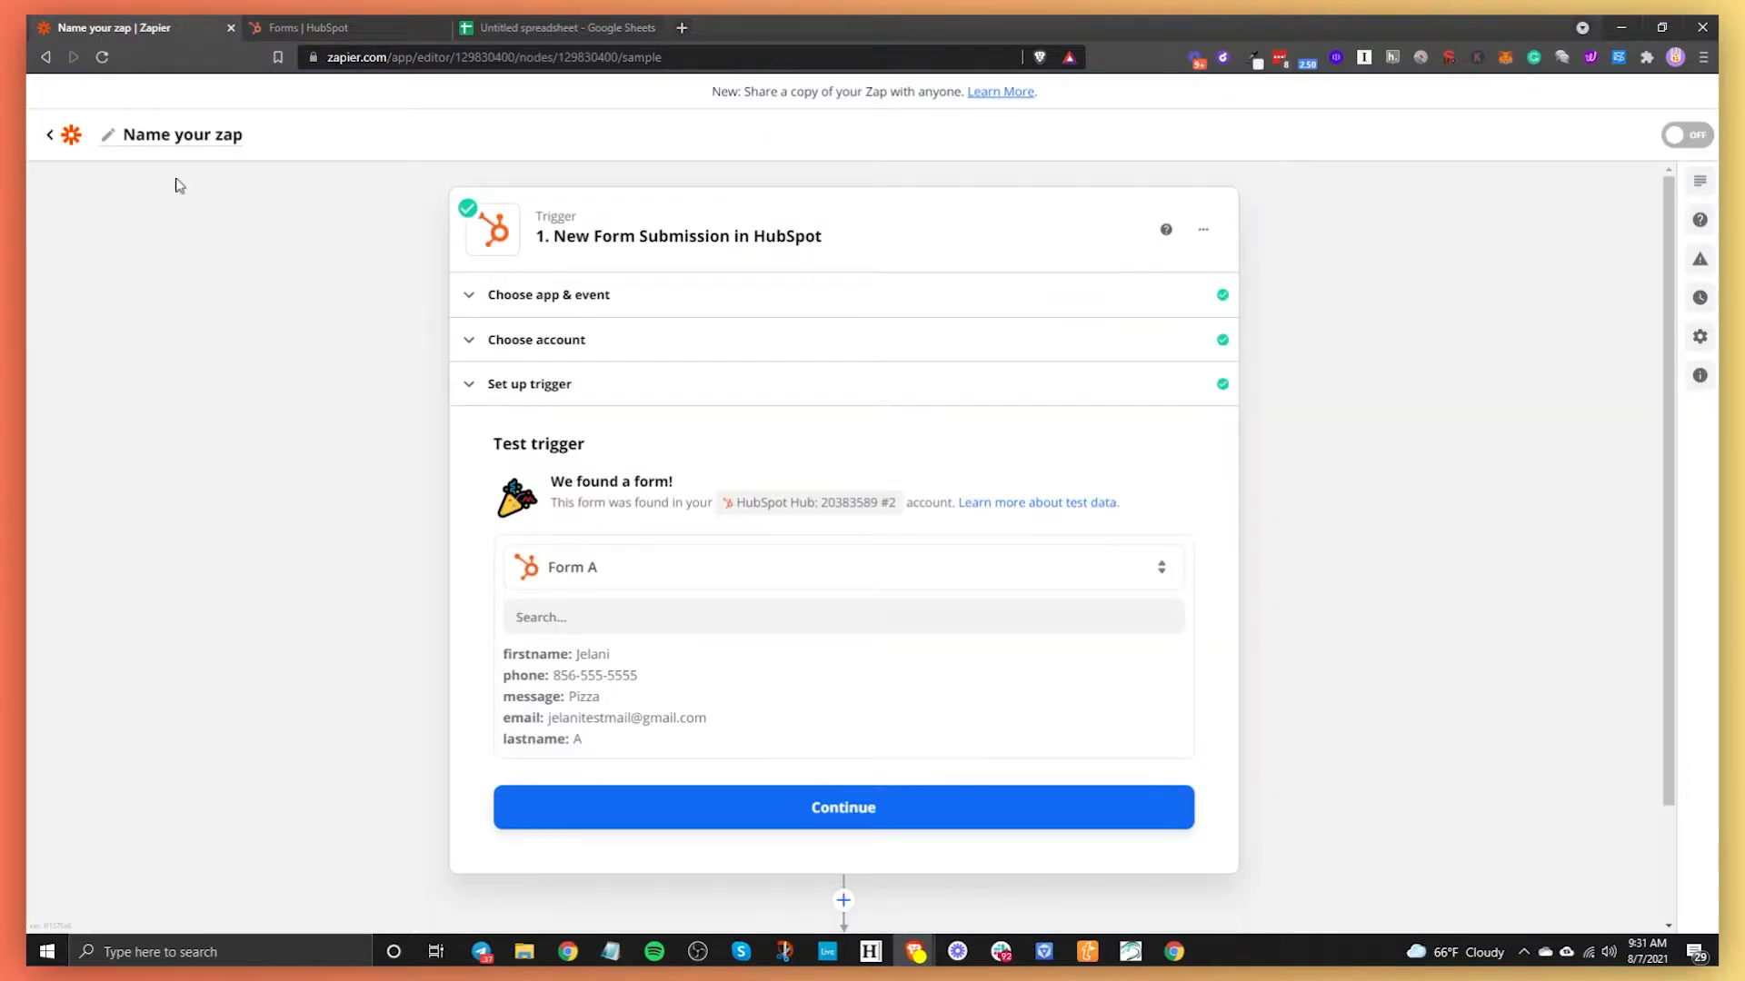
{"action": "left_click", "coordinate": [755, 831]}
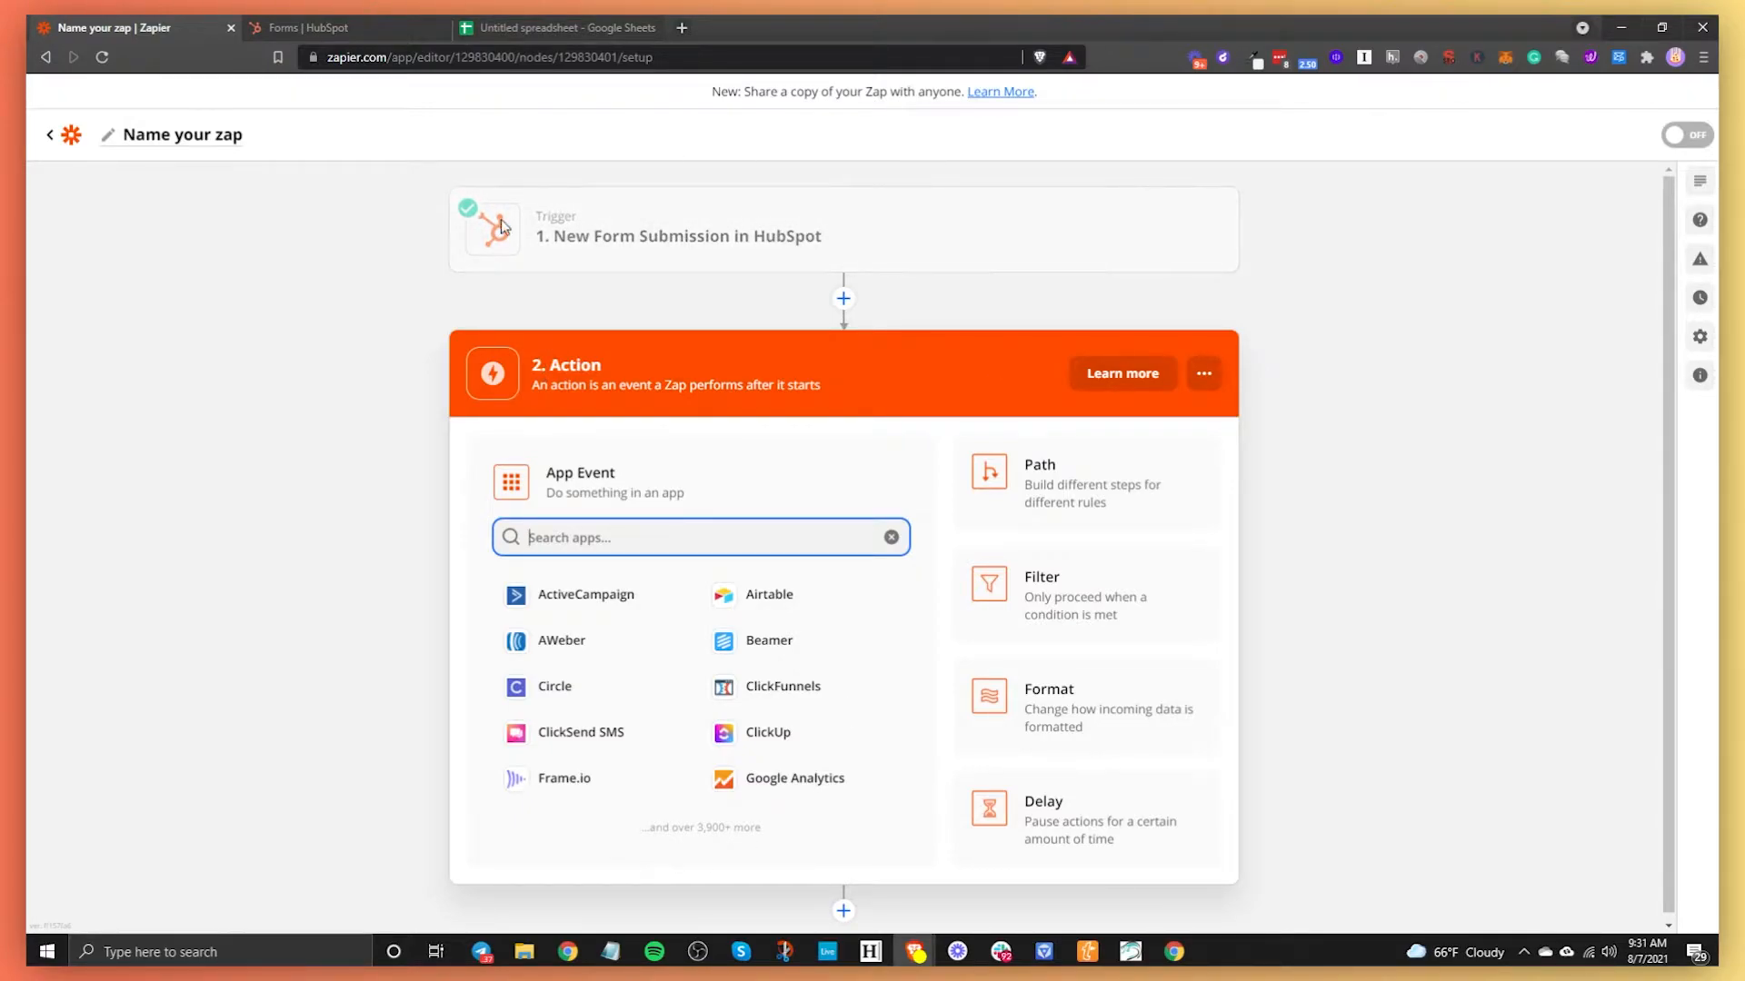
Add Google Sheets as the action app with the Create Spreadsheet Row event and continue
{"action": "type", "text": "goo"}
{"action": "left_click", "coordinate": [604, 592]}
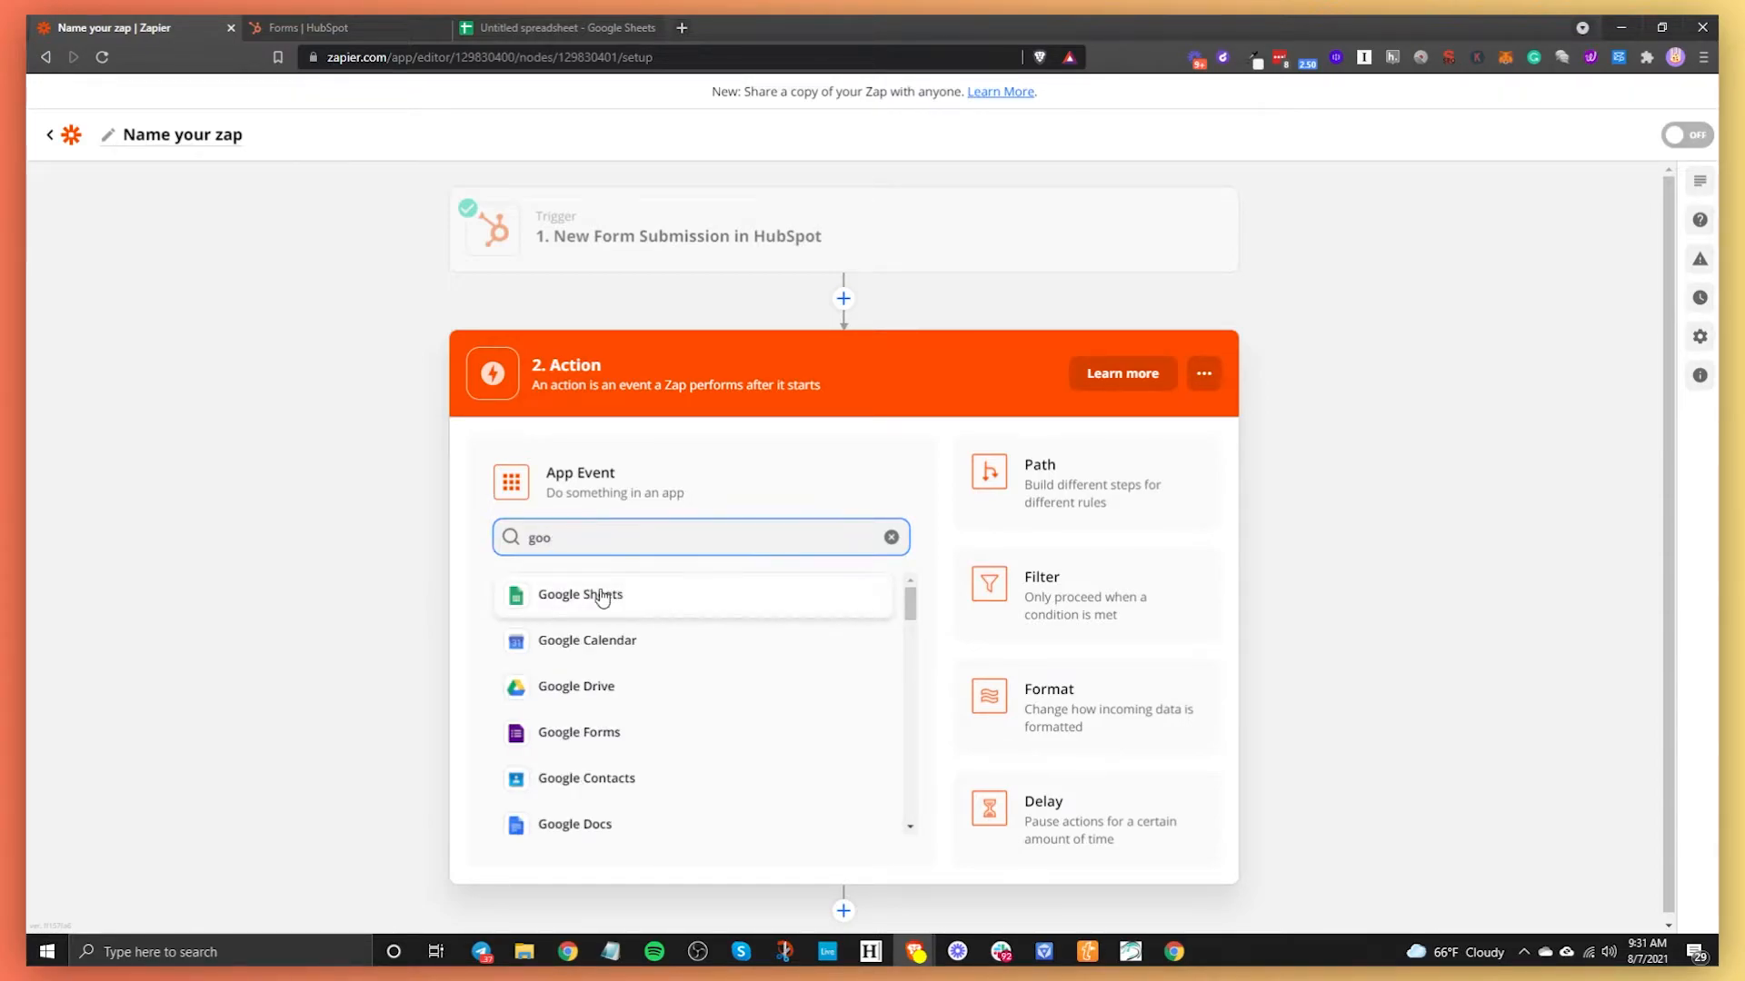
{"action": "left_click", "coordinate": [603, 602]}
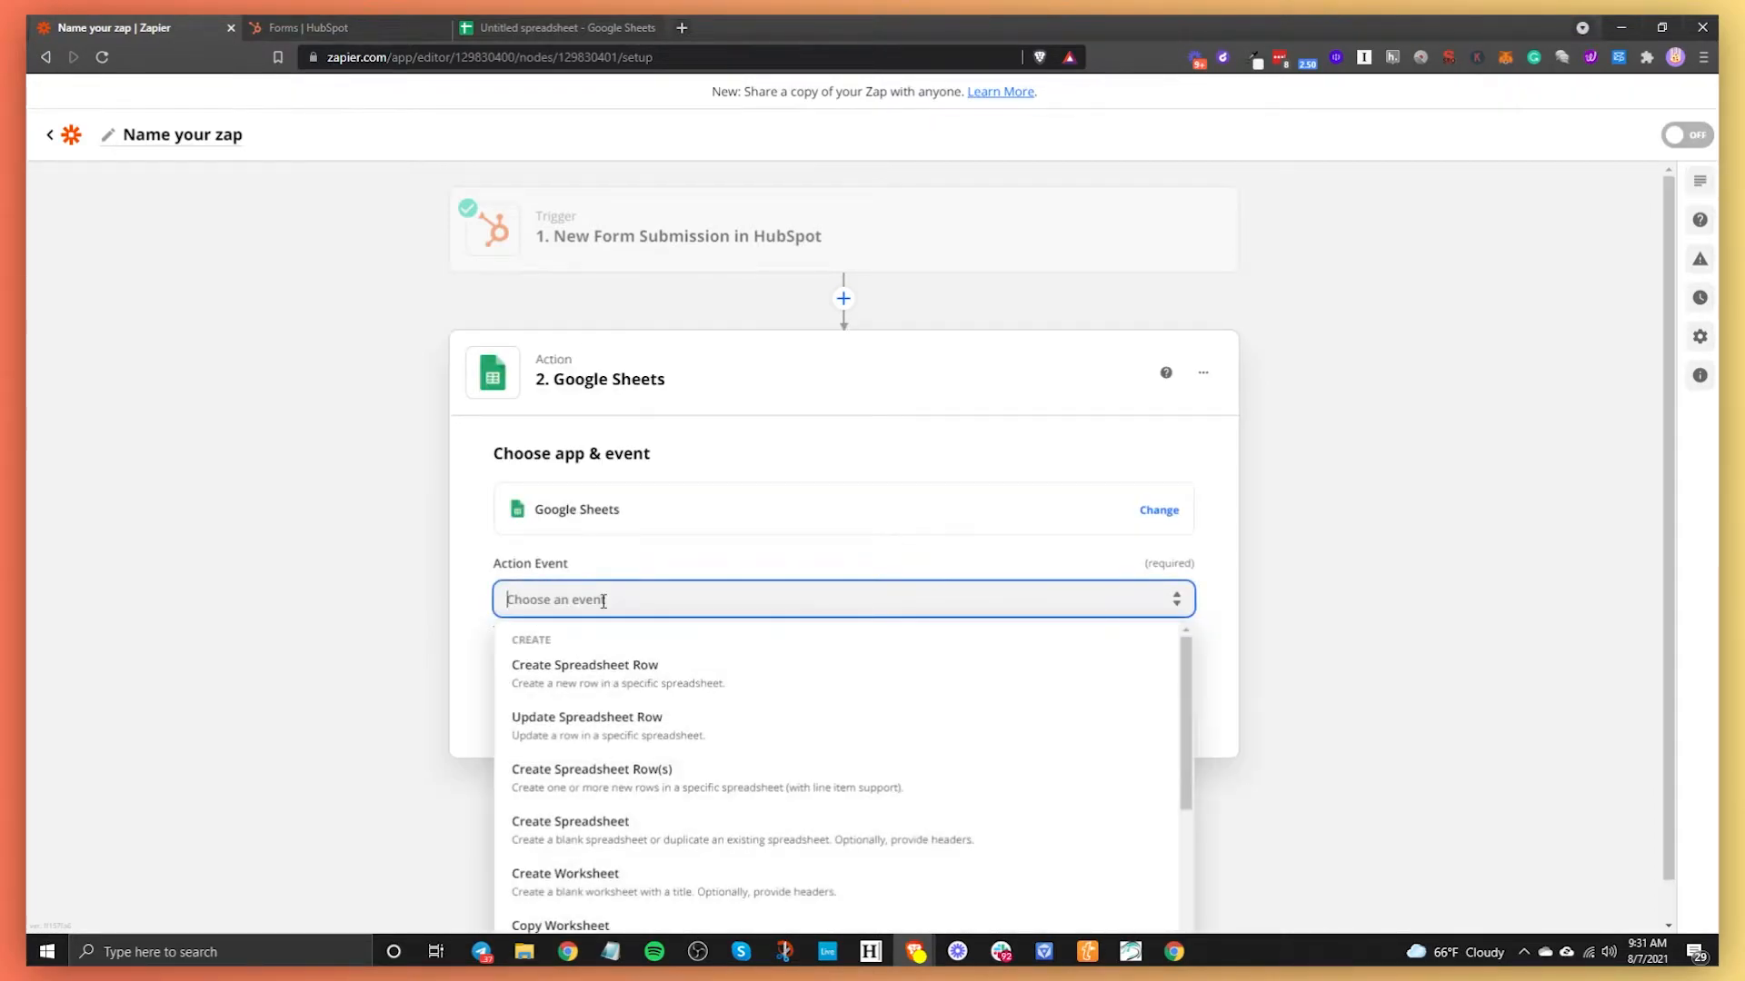
{"action": "left_click", "coordinate": [604, 670]}
{"action": "left_click", "coordinate": [872, 711]}
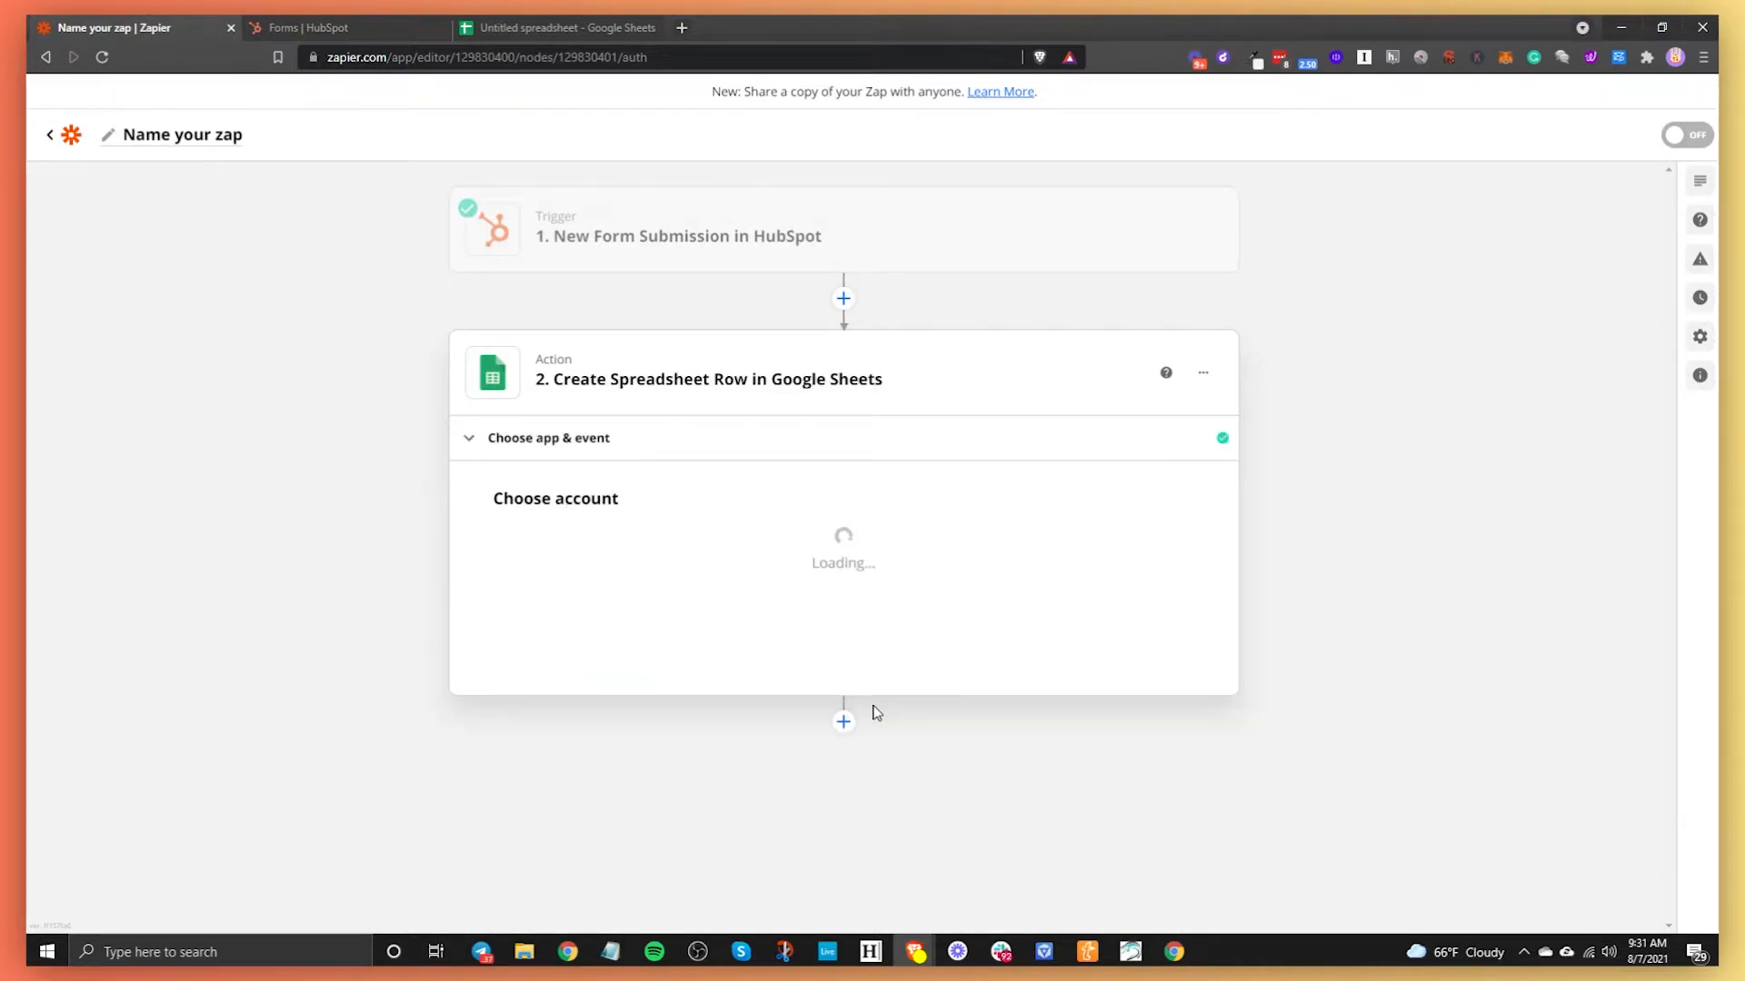
Choose the personal Google Sheets account used in 19 Zaps for the action and open its spreadsheet choices
{"action": "left_click", "coordinate": [595, 569]}
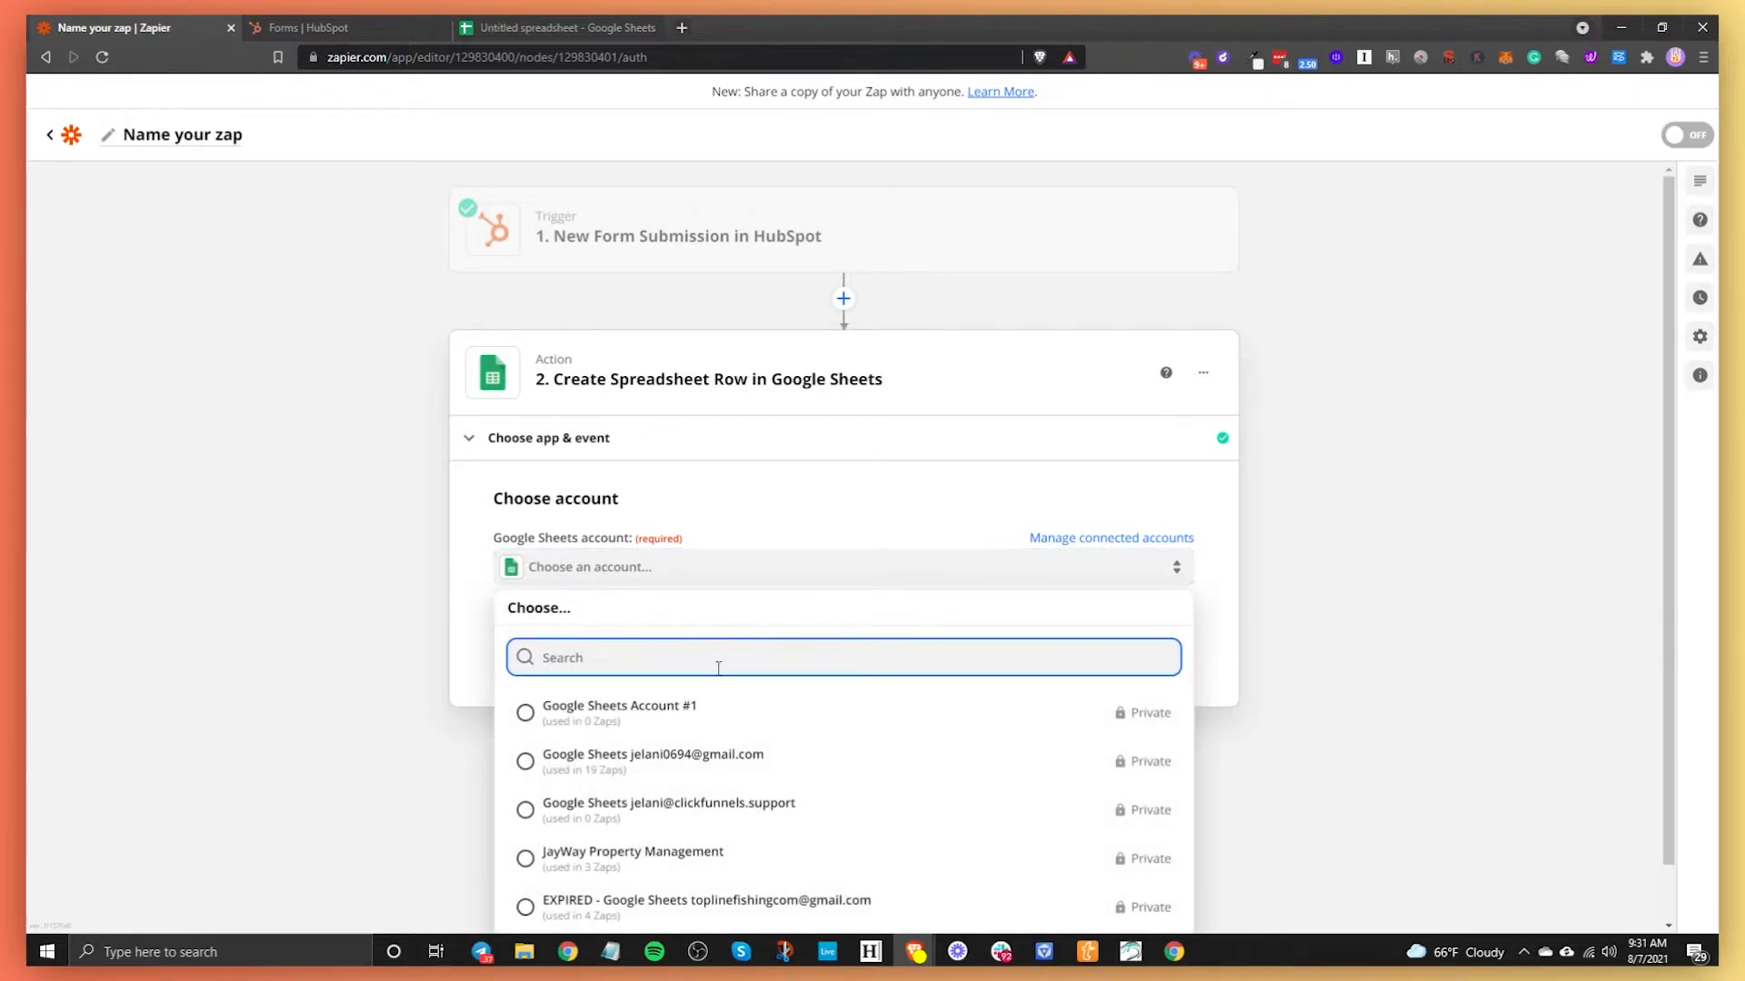
{"action": "left_click", "coordinate": [680, 760]}
{"action": "left_click", "coordinate": [843, 654]}
{"action": "left_click", "coordinate": [586, 608]}
{"action": "left_click", "coordinate": [586, 609]}
{"action": "left_click", "coordinate": [595, 714]}
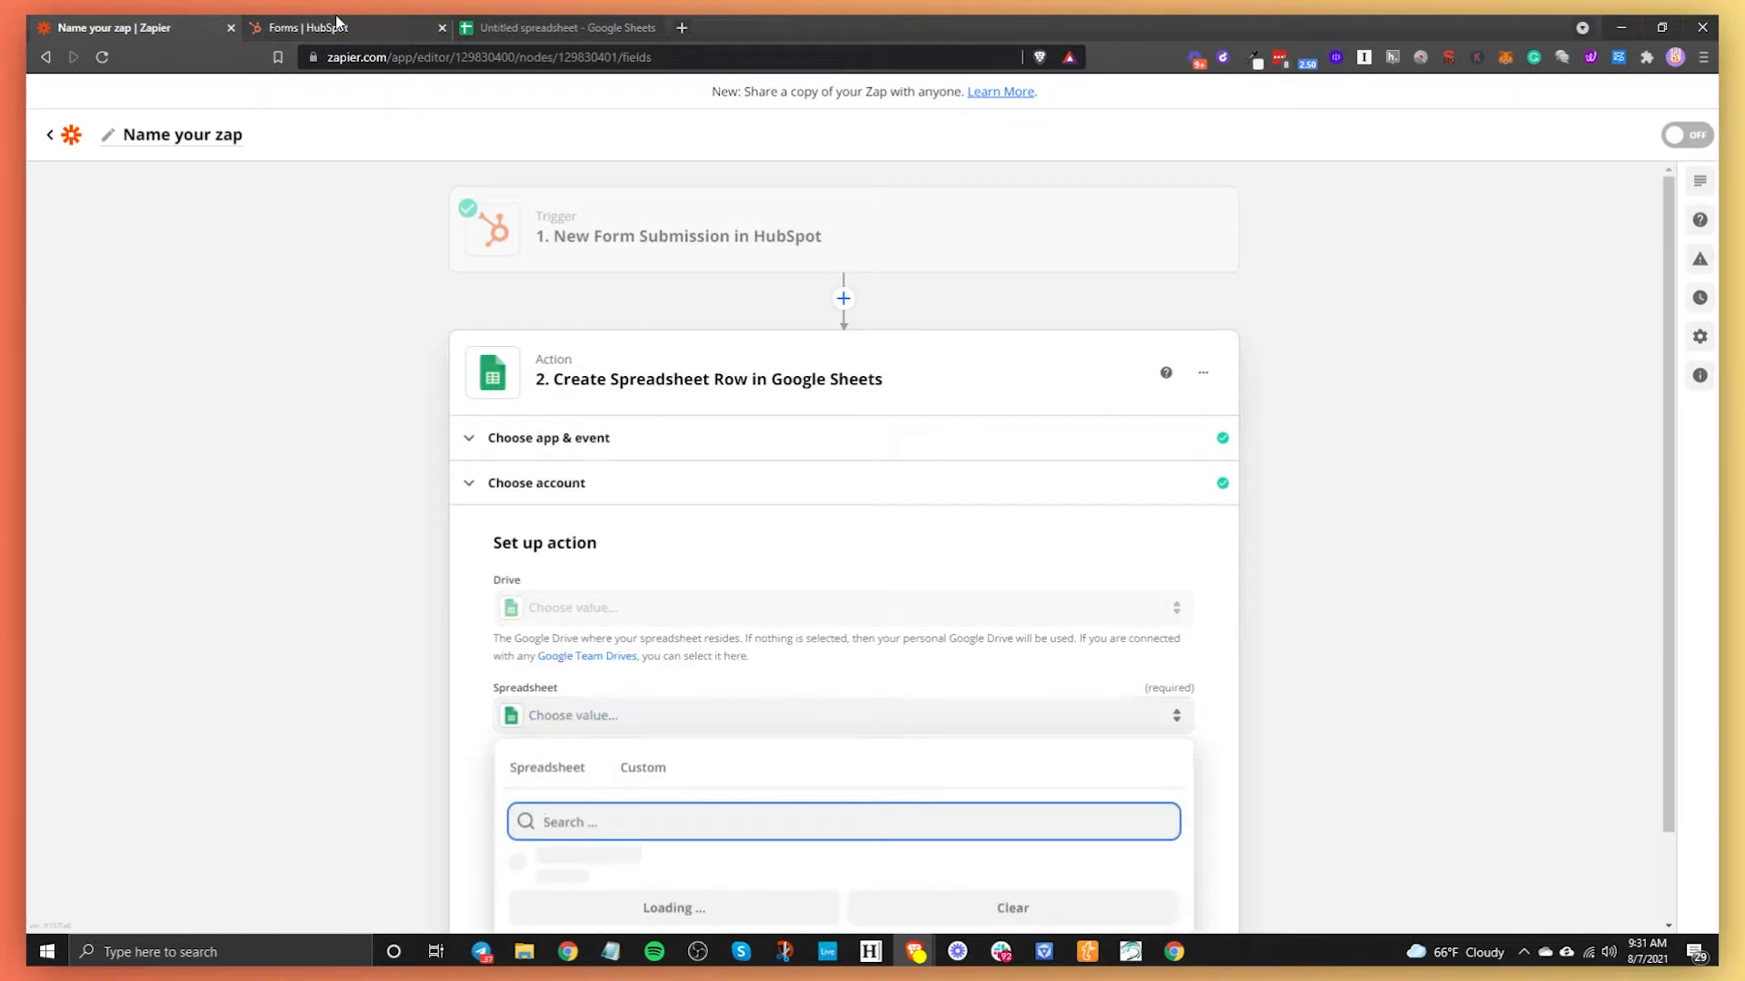
Switch to Google Sheets and rename the untitled spreadsheet as Fav Food
{"action": "left_click", "coordinate": [516, 22]}
{"action": "left_click", "coordinate": [243, 95]}
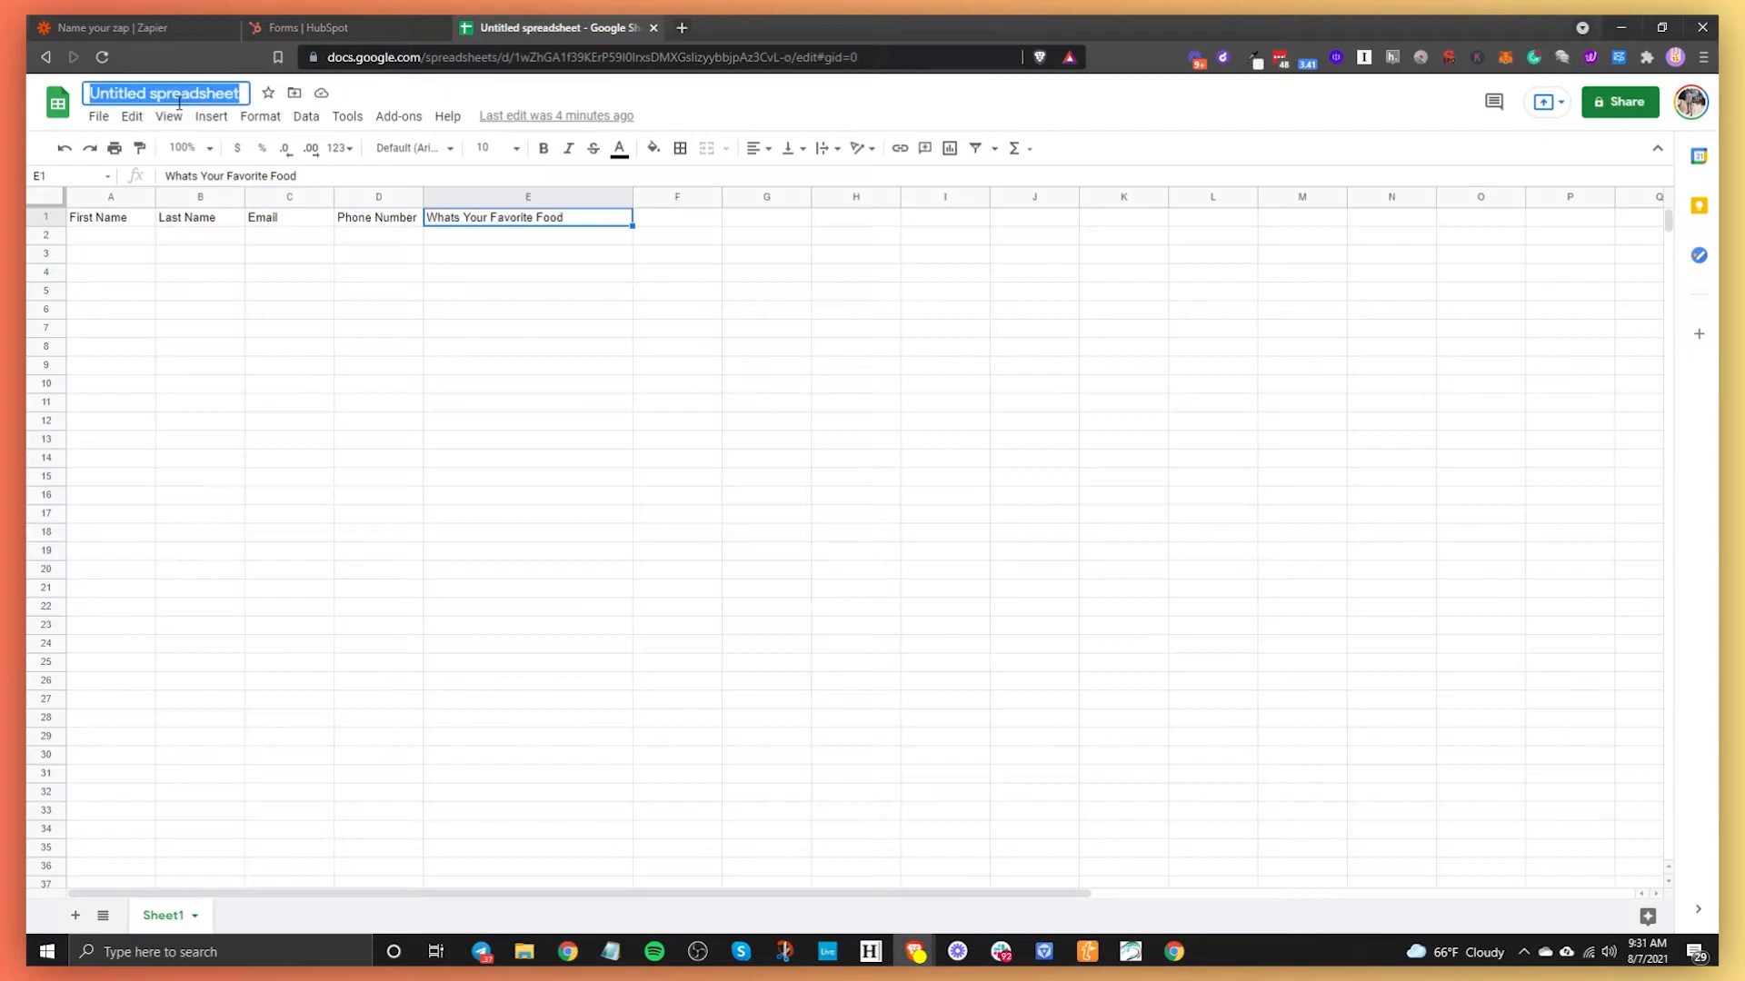
{"action": "type", "text": "Fav Food"}
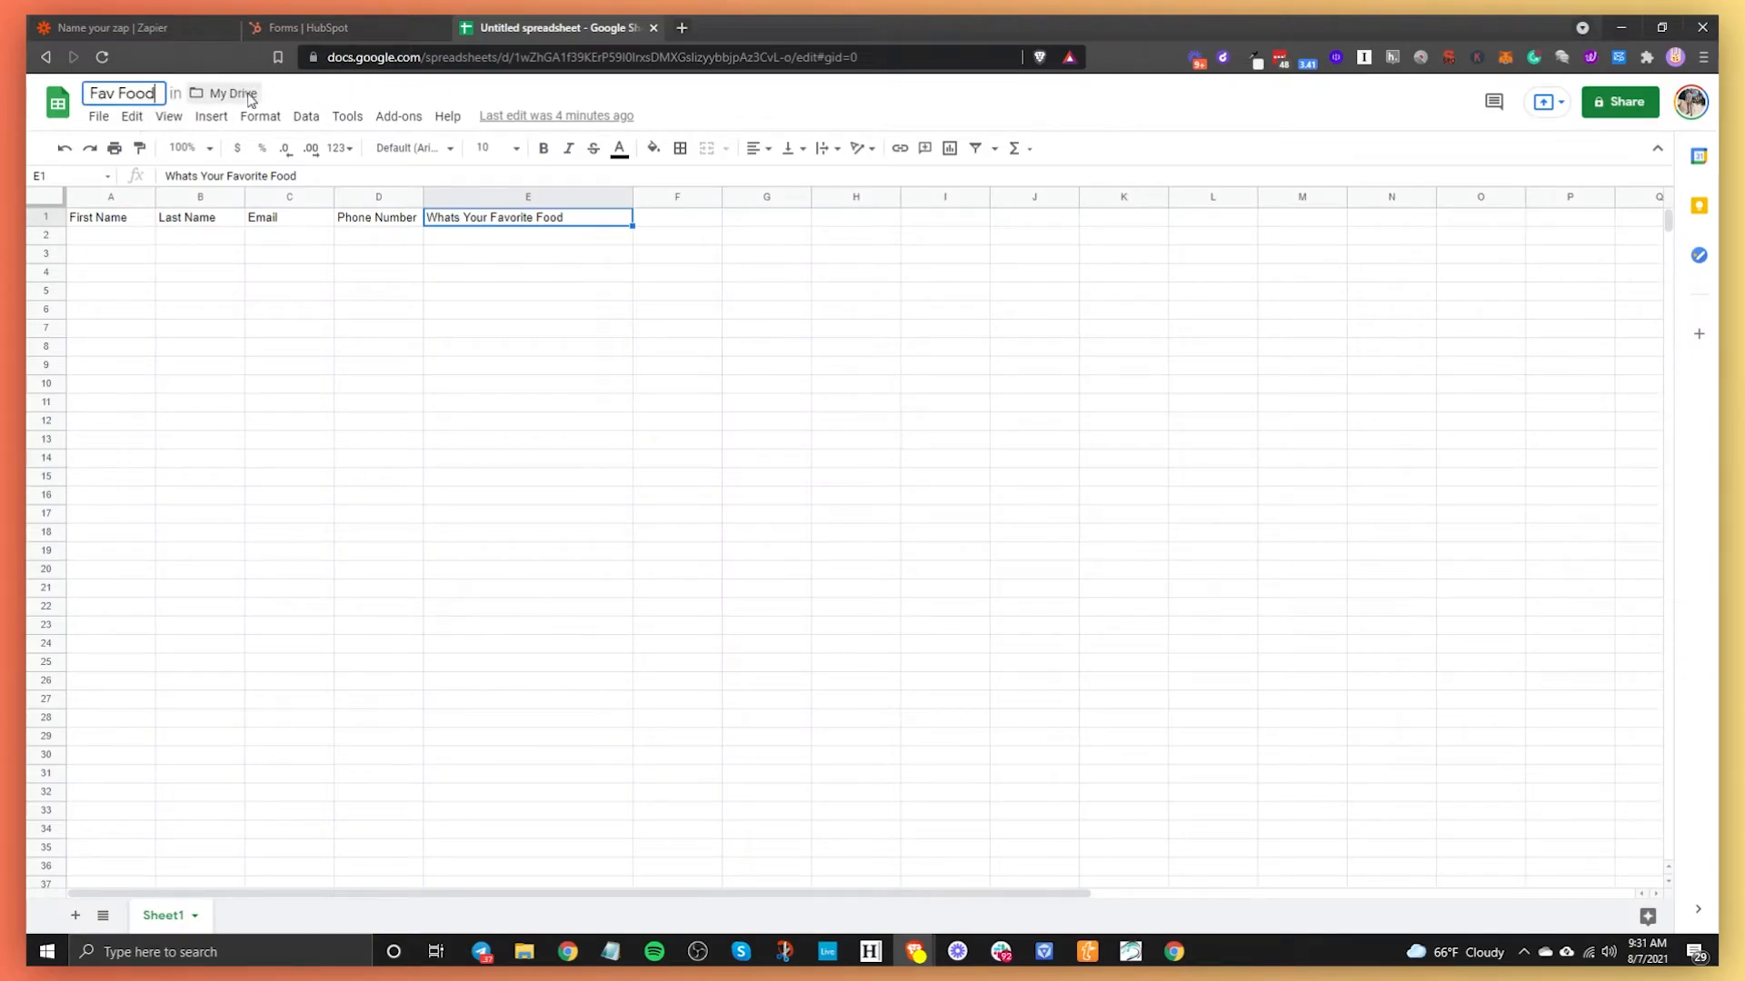
Switch back to Zapier, load more entries in the action's spreadsheet choices and search them for Fav
{"action": "left_click", "coordinate": [137, 27]}
{"action": "scroll", "coordinate": [549, 724], "scroll_direction": "down", "scroll_amount": 15}
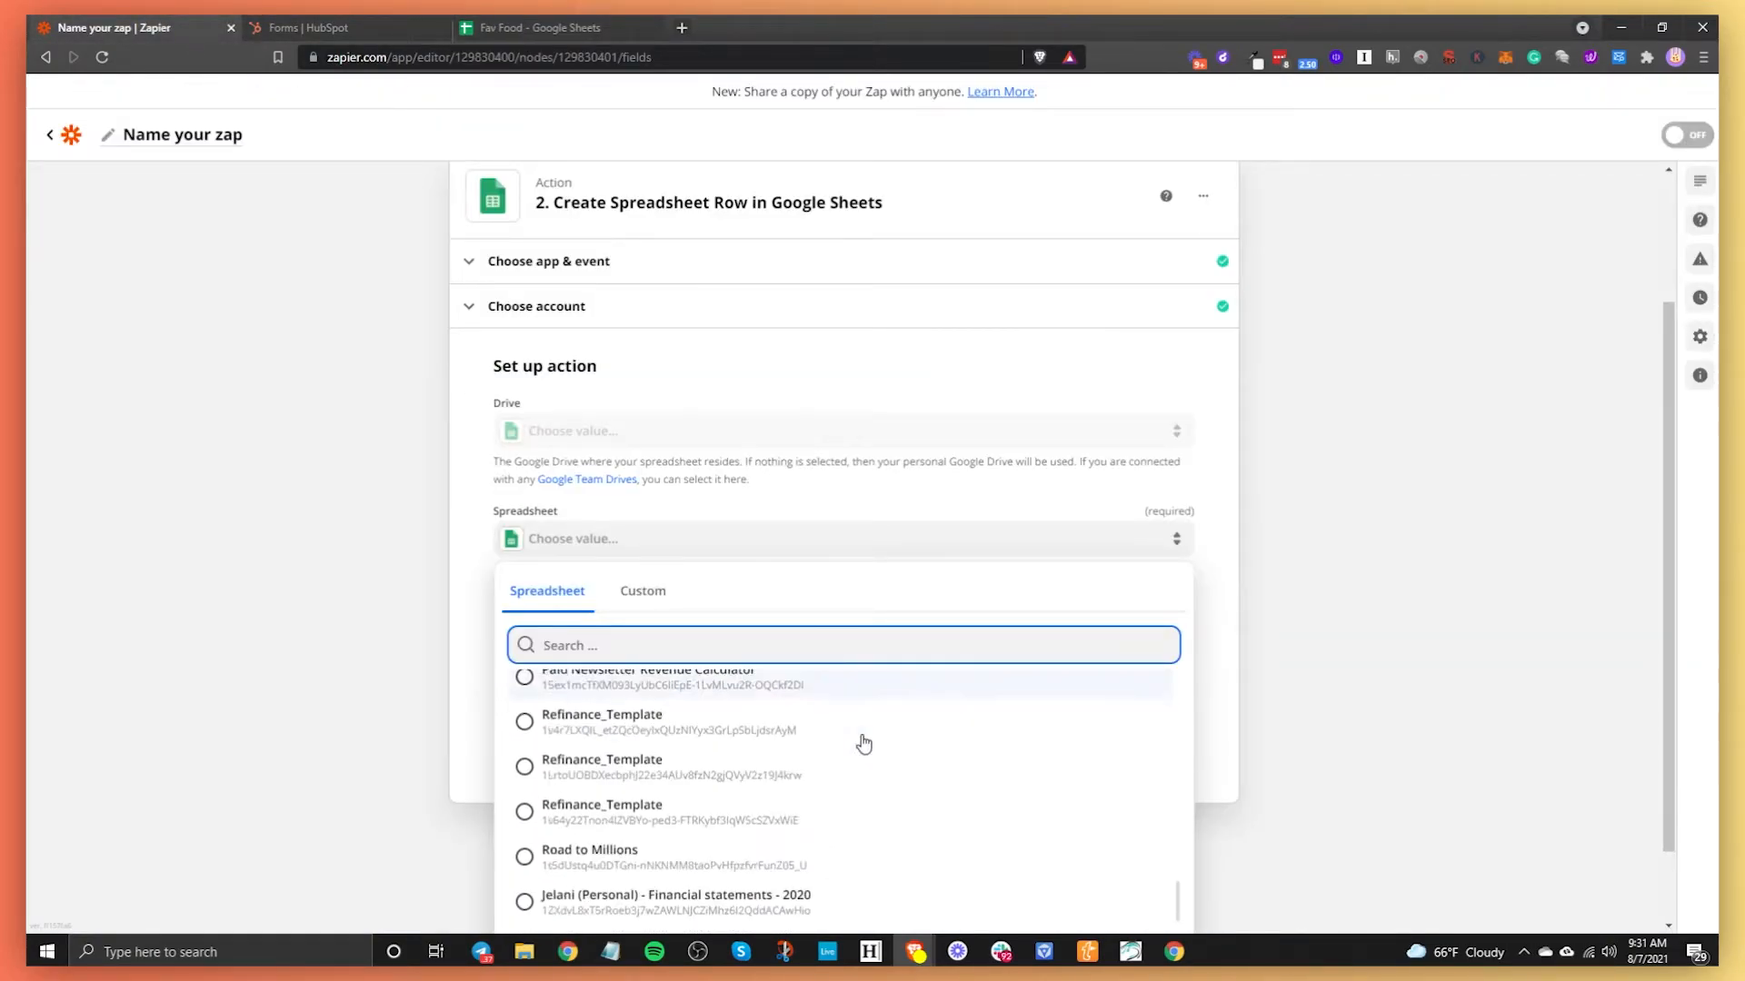
{"action": "left_click", "coordinate": [682, 901]}
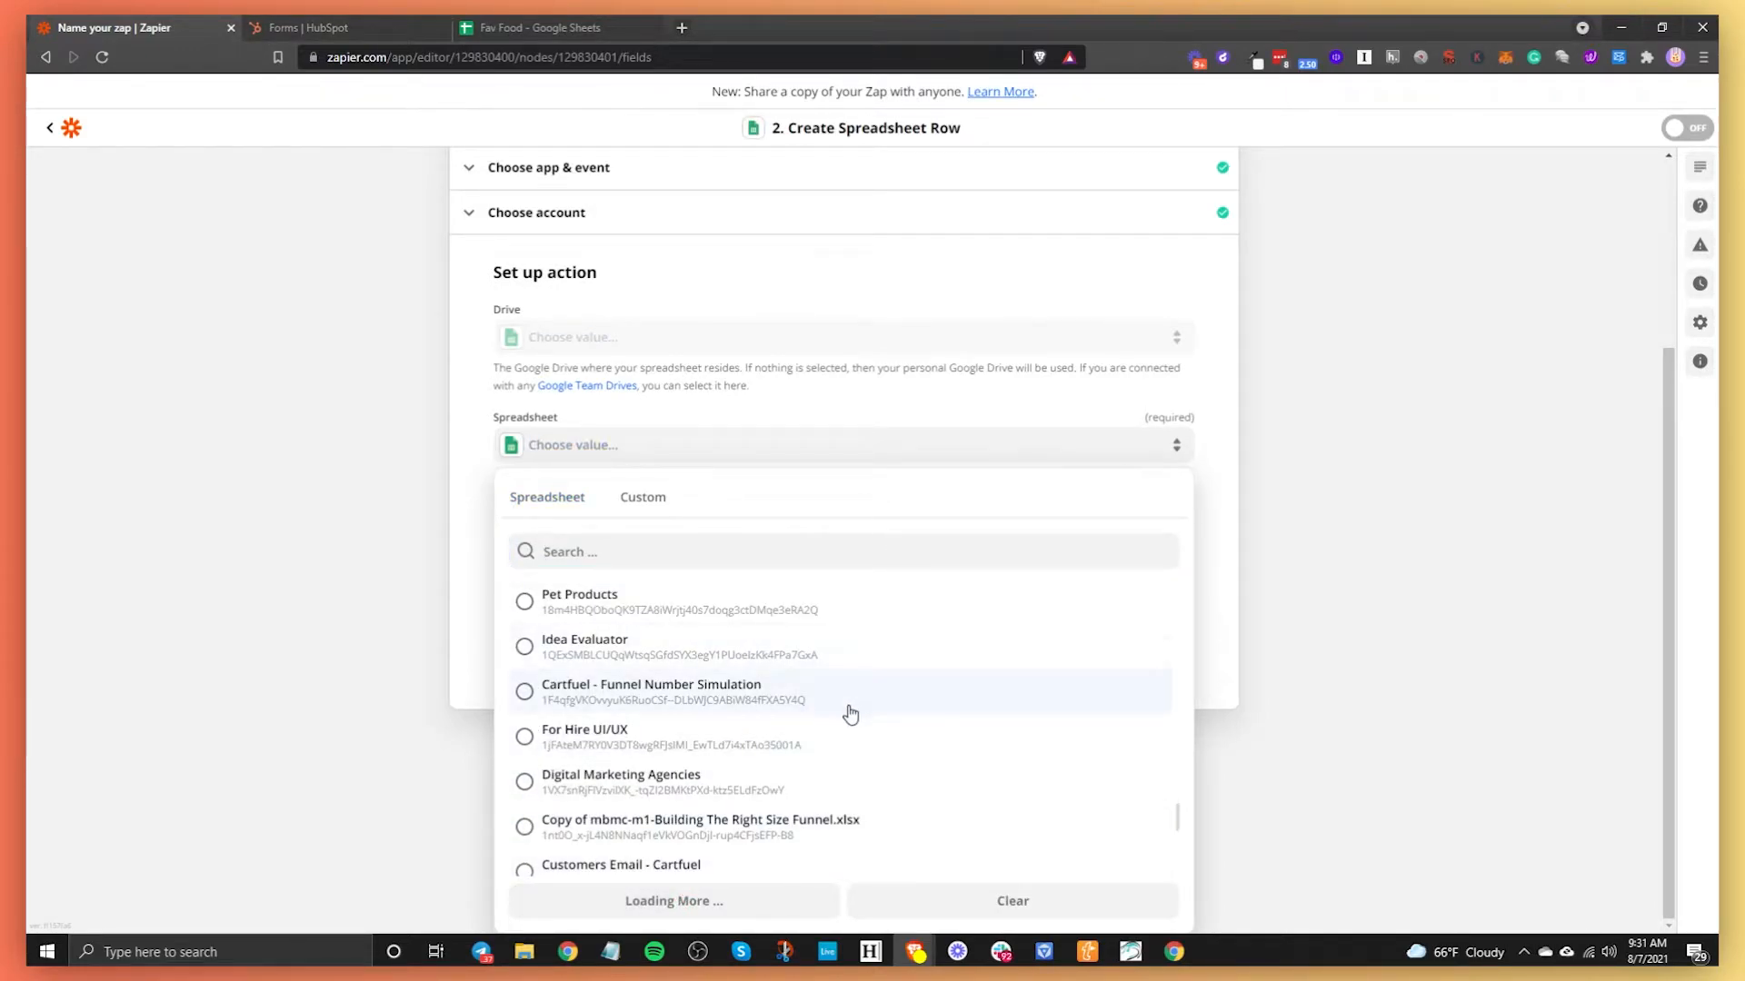
{"action": "left_click", "coordinate": [654, 904]}
{"action": "left_click", "coordinate": [581, 549]}
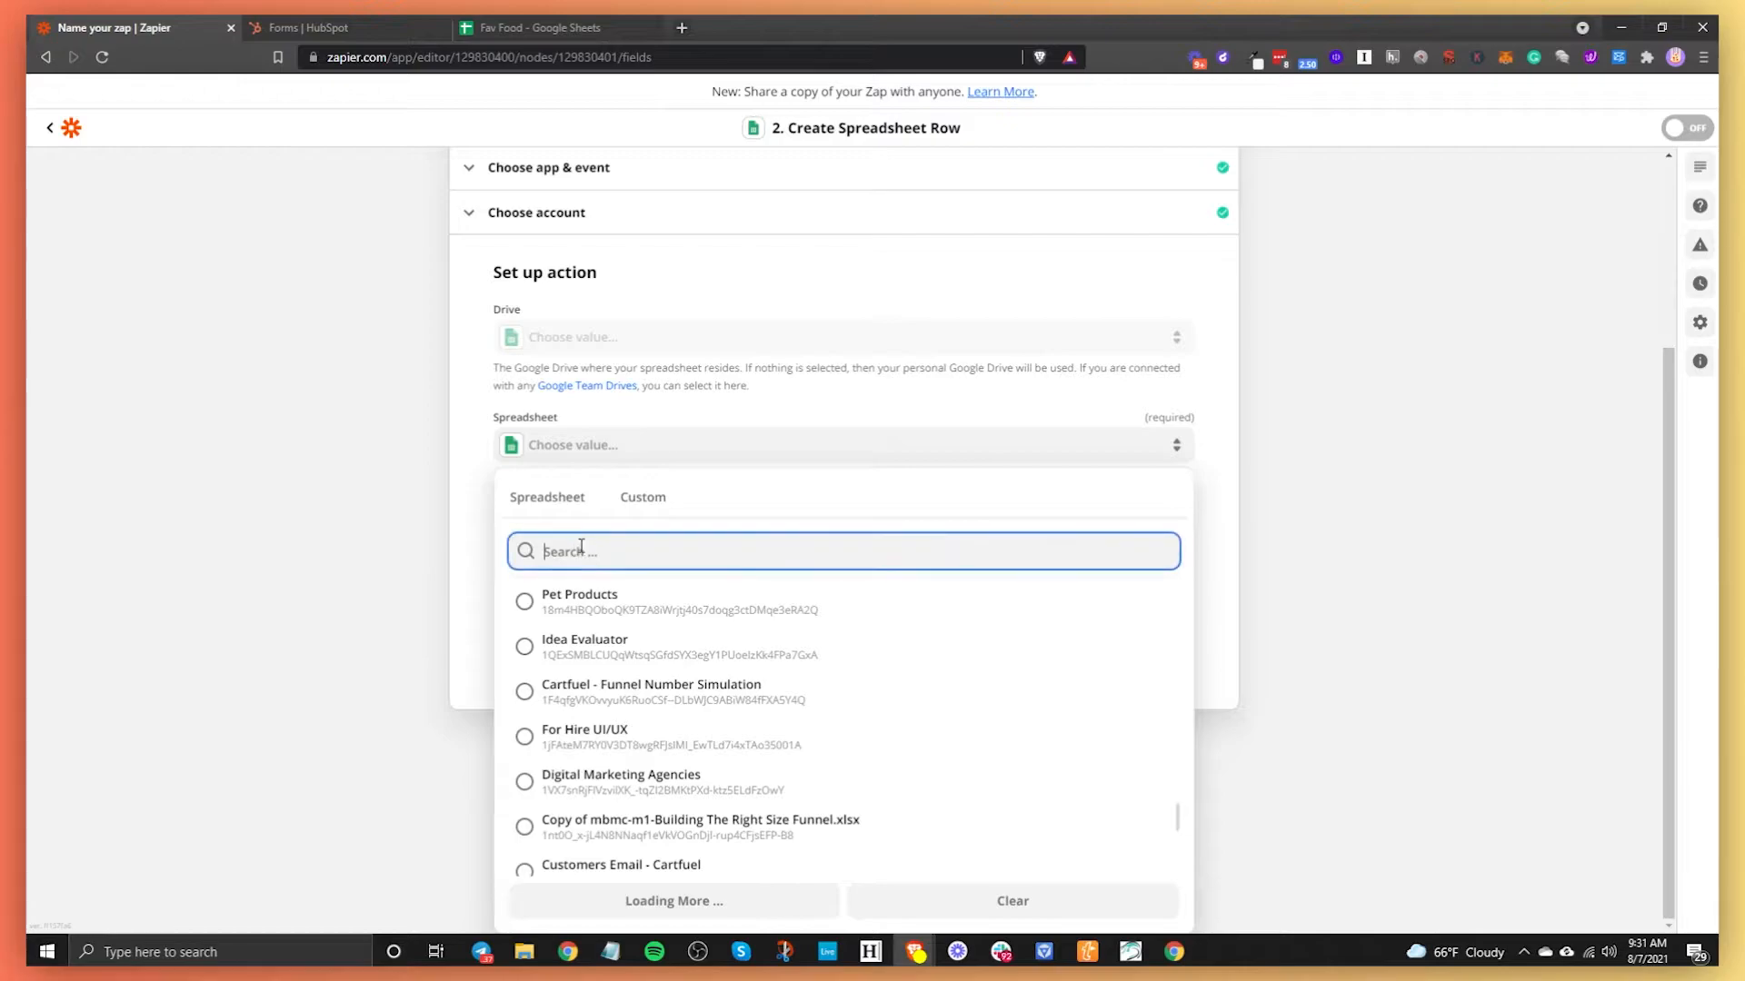
{"action": "type", "text": "Fav"}
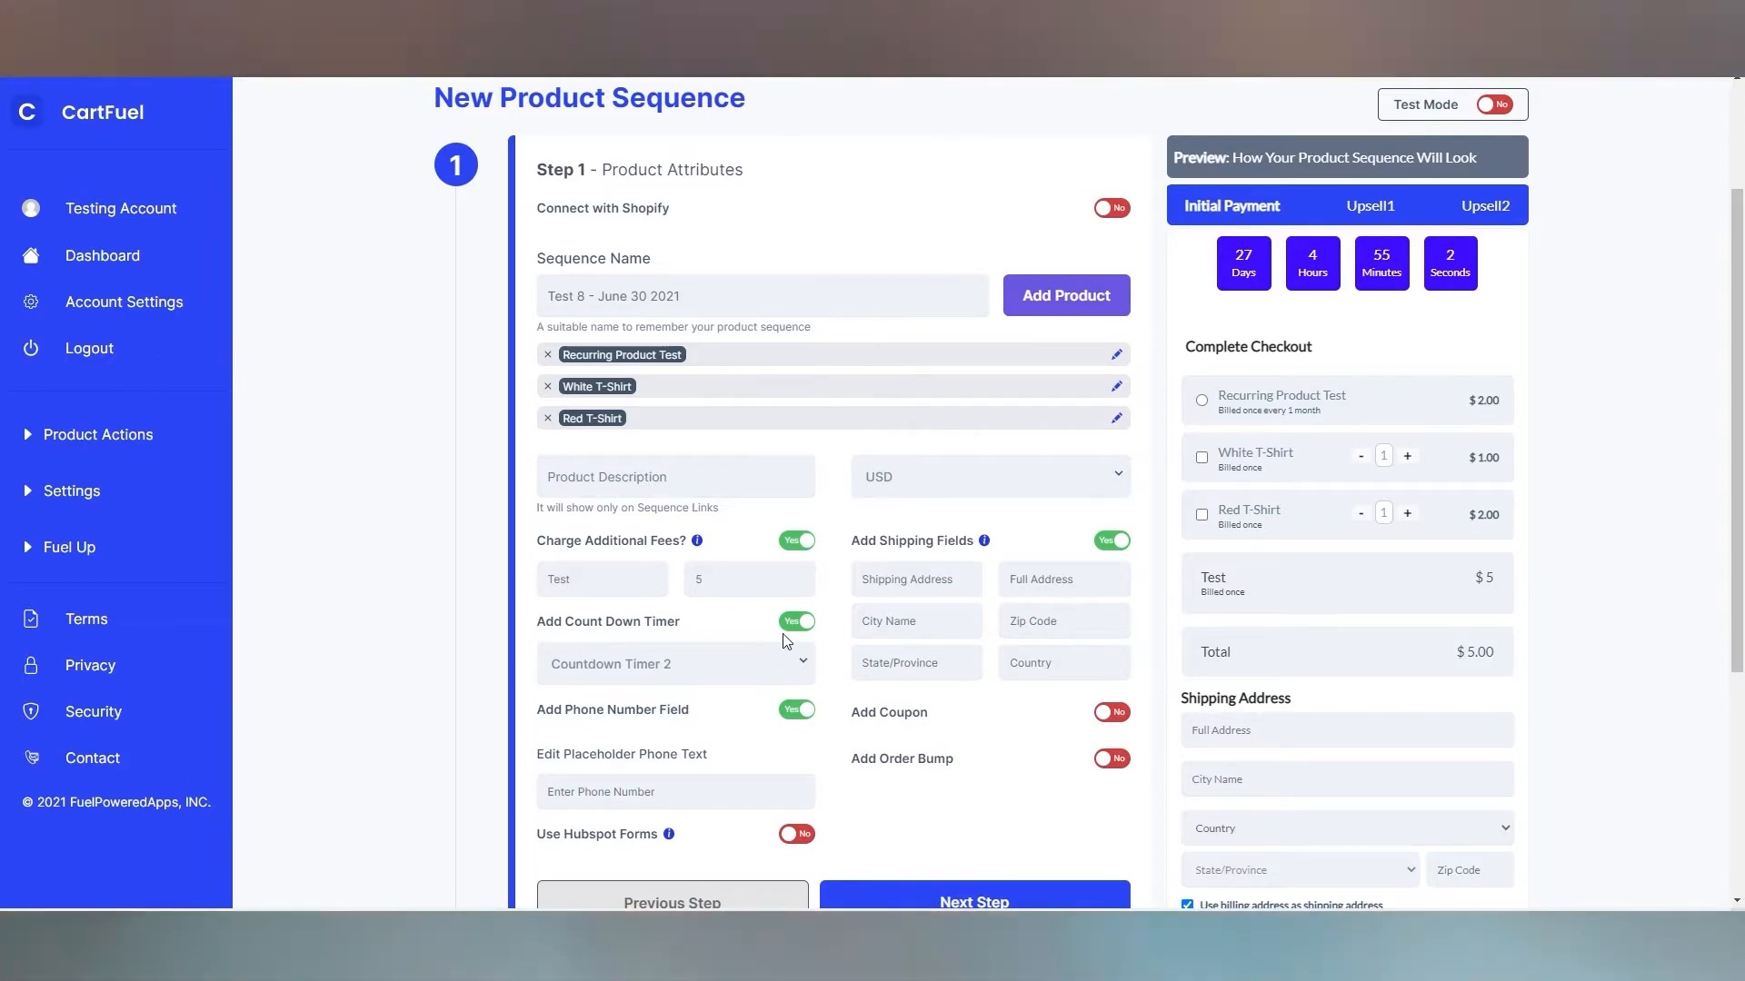
In CartFuel, go through the product sequence setup and copy the embed code for placing the main product
{"action": "scroll", "coordinate": [1318, 373], "scroll_direction": "down", "scroll_amount": 2}
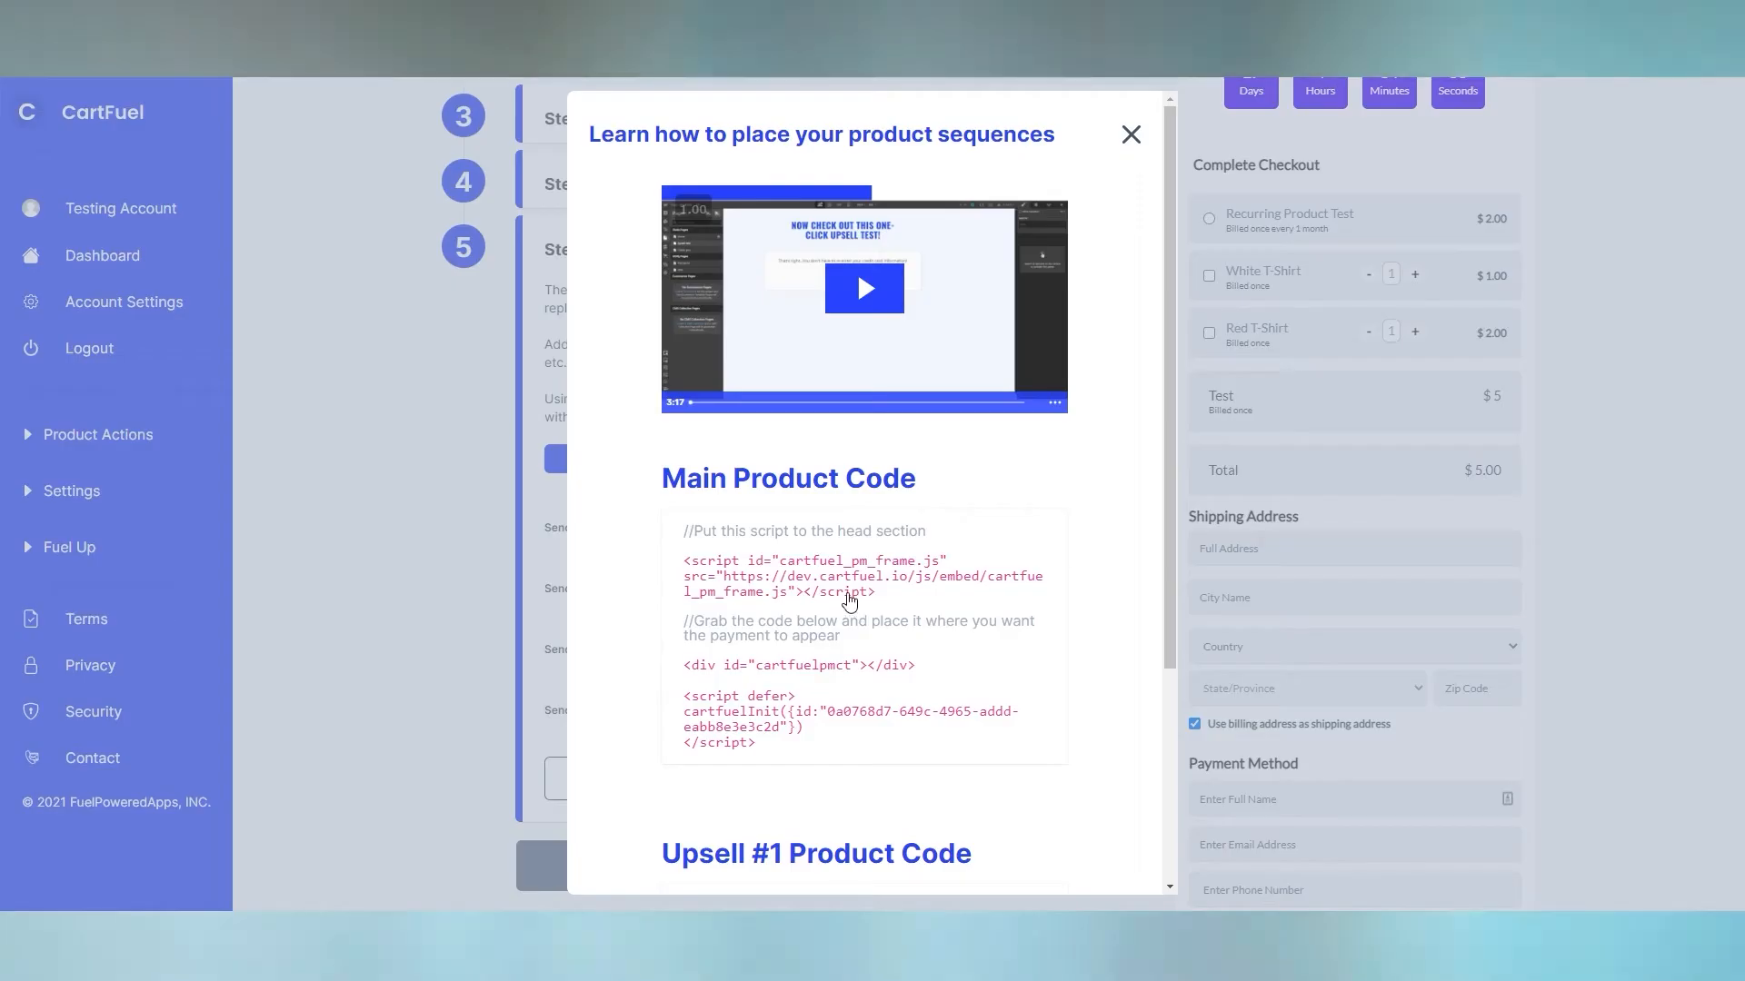
{"action": "left_click", "coordinate": [826, 713]}
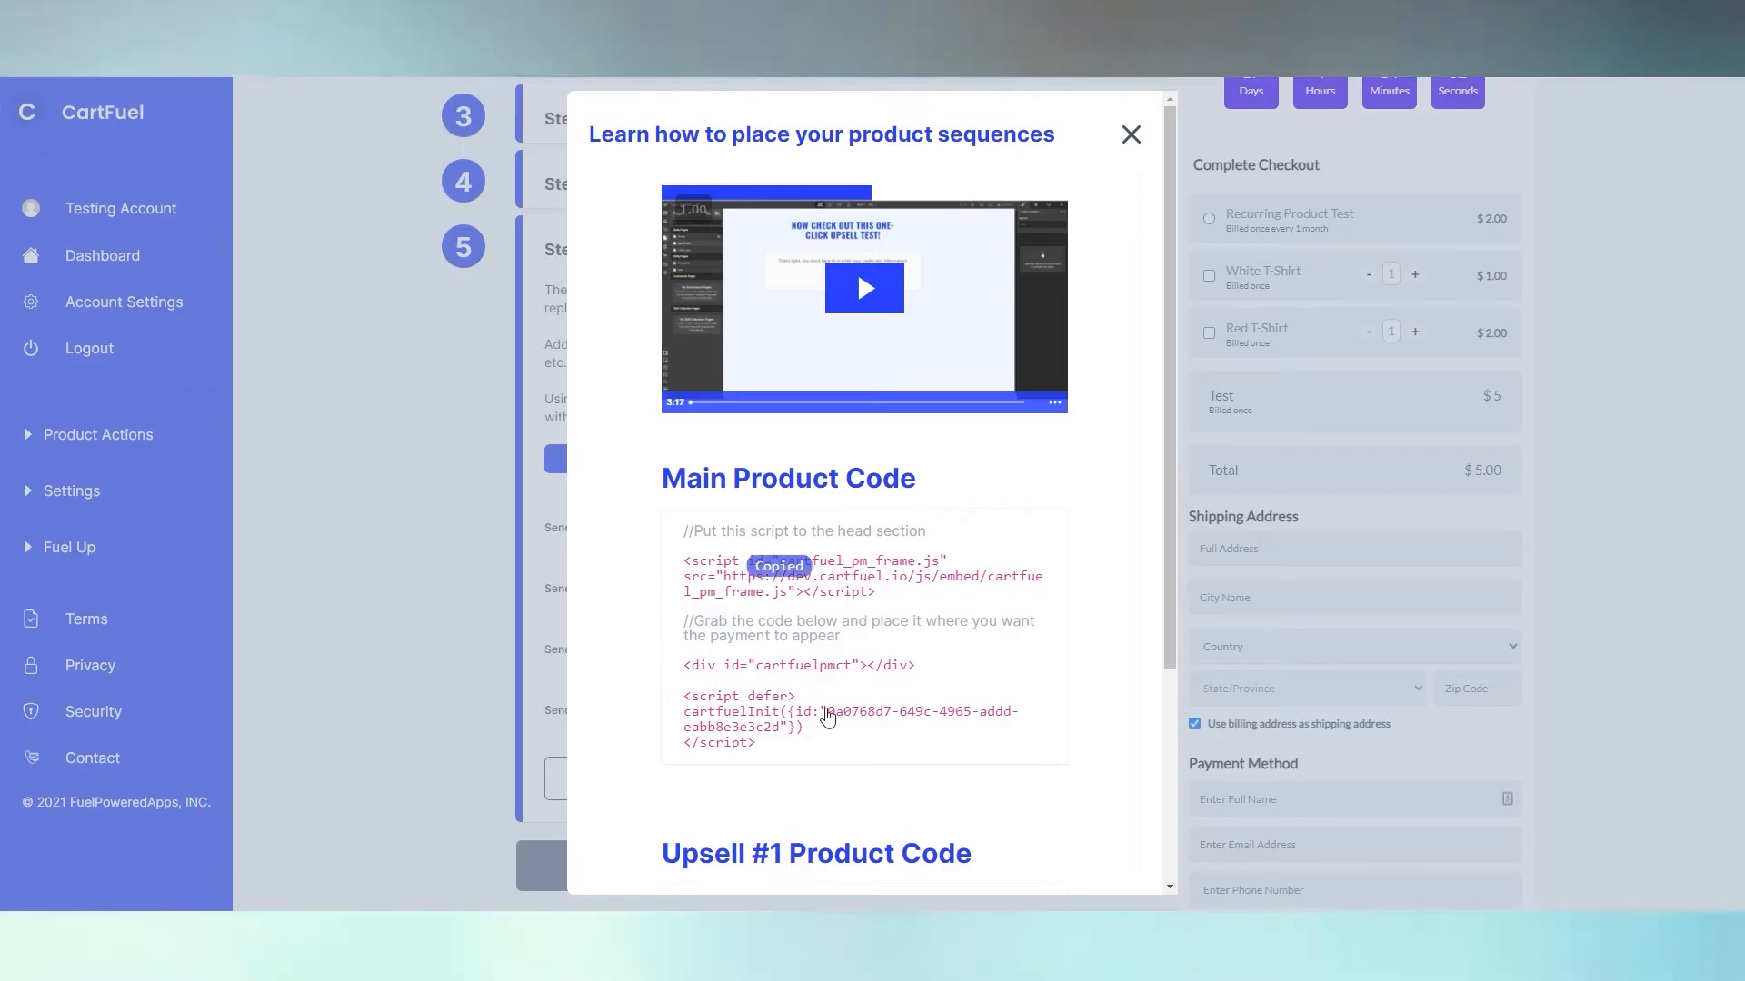
{"action": "scroll", "coordinate": [863, 545], "scroll_direction": "down", "scroll_amount": 4}
{"action": "left_click", "coordinate": [815, 775]}
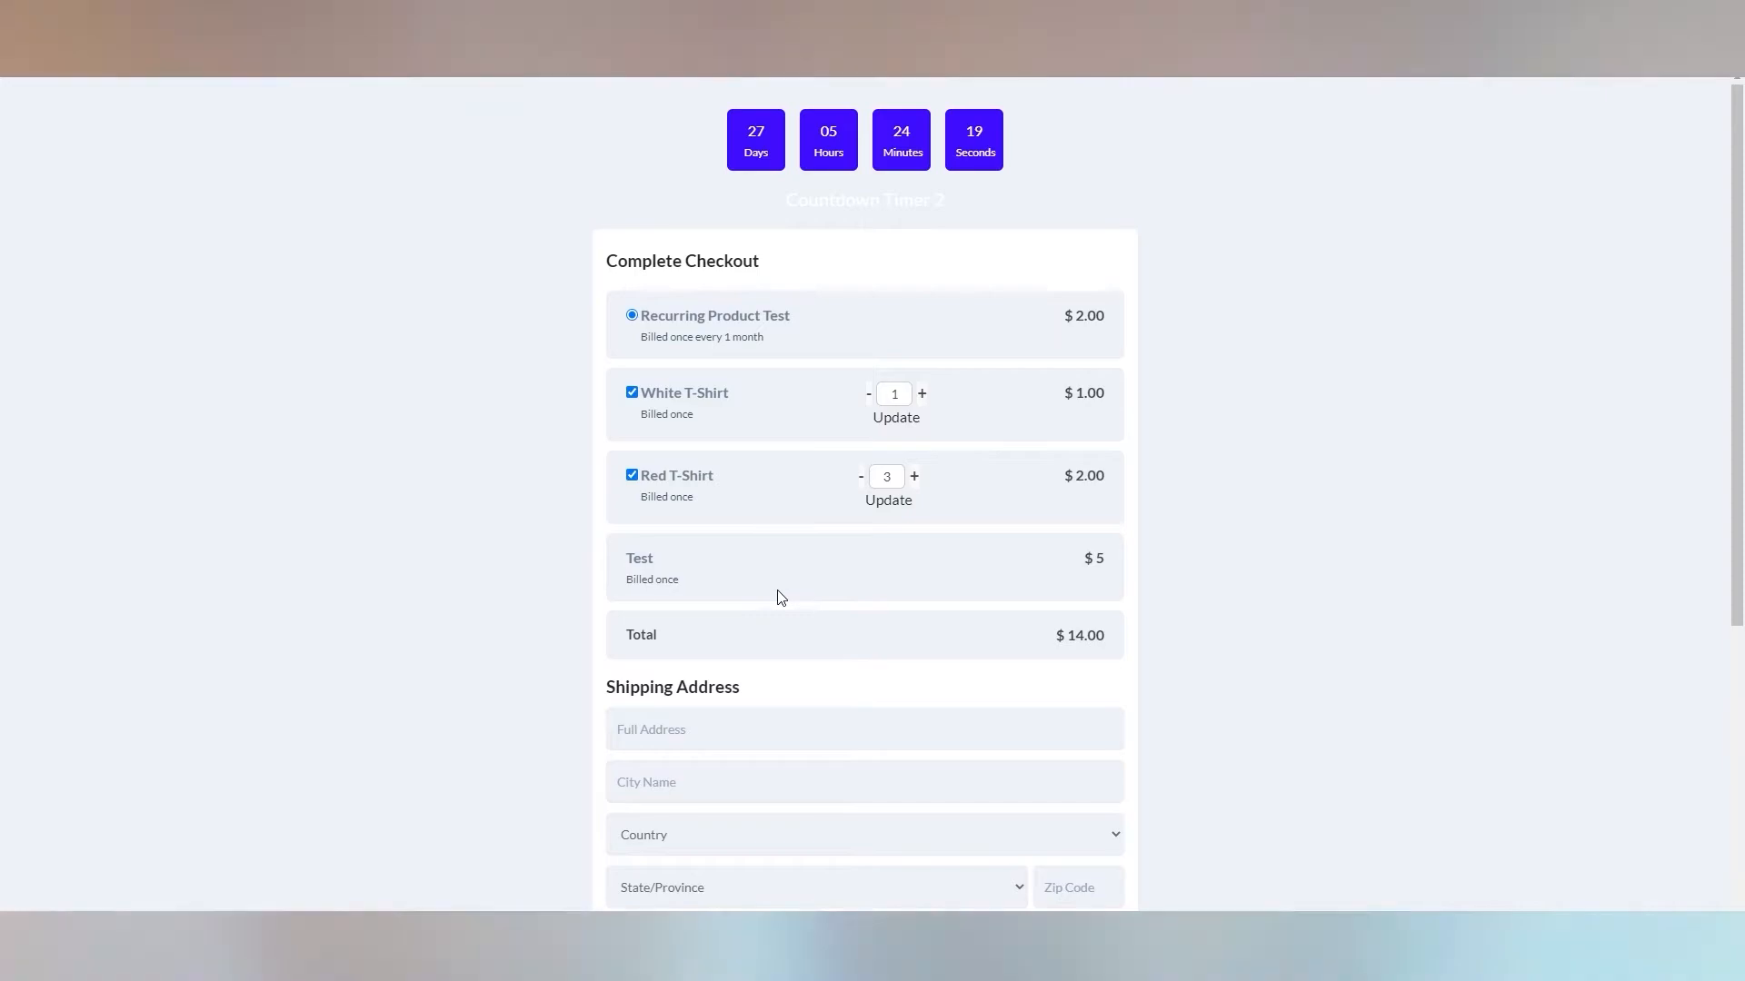
Complete the payment on the checkout page and accept the Black T-Shirt upsell
{"action": "scroll", "coordinate": [775, 596], "scroll_direction": "down", "scroll_amount": 2}
{"action": "scroll", "coordinate": [780, 597], "scroll_direction": "down", "scroll_amount": 2}
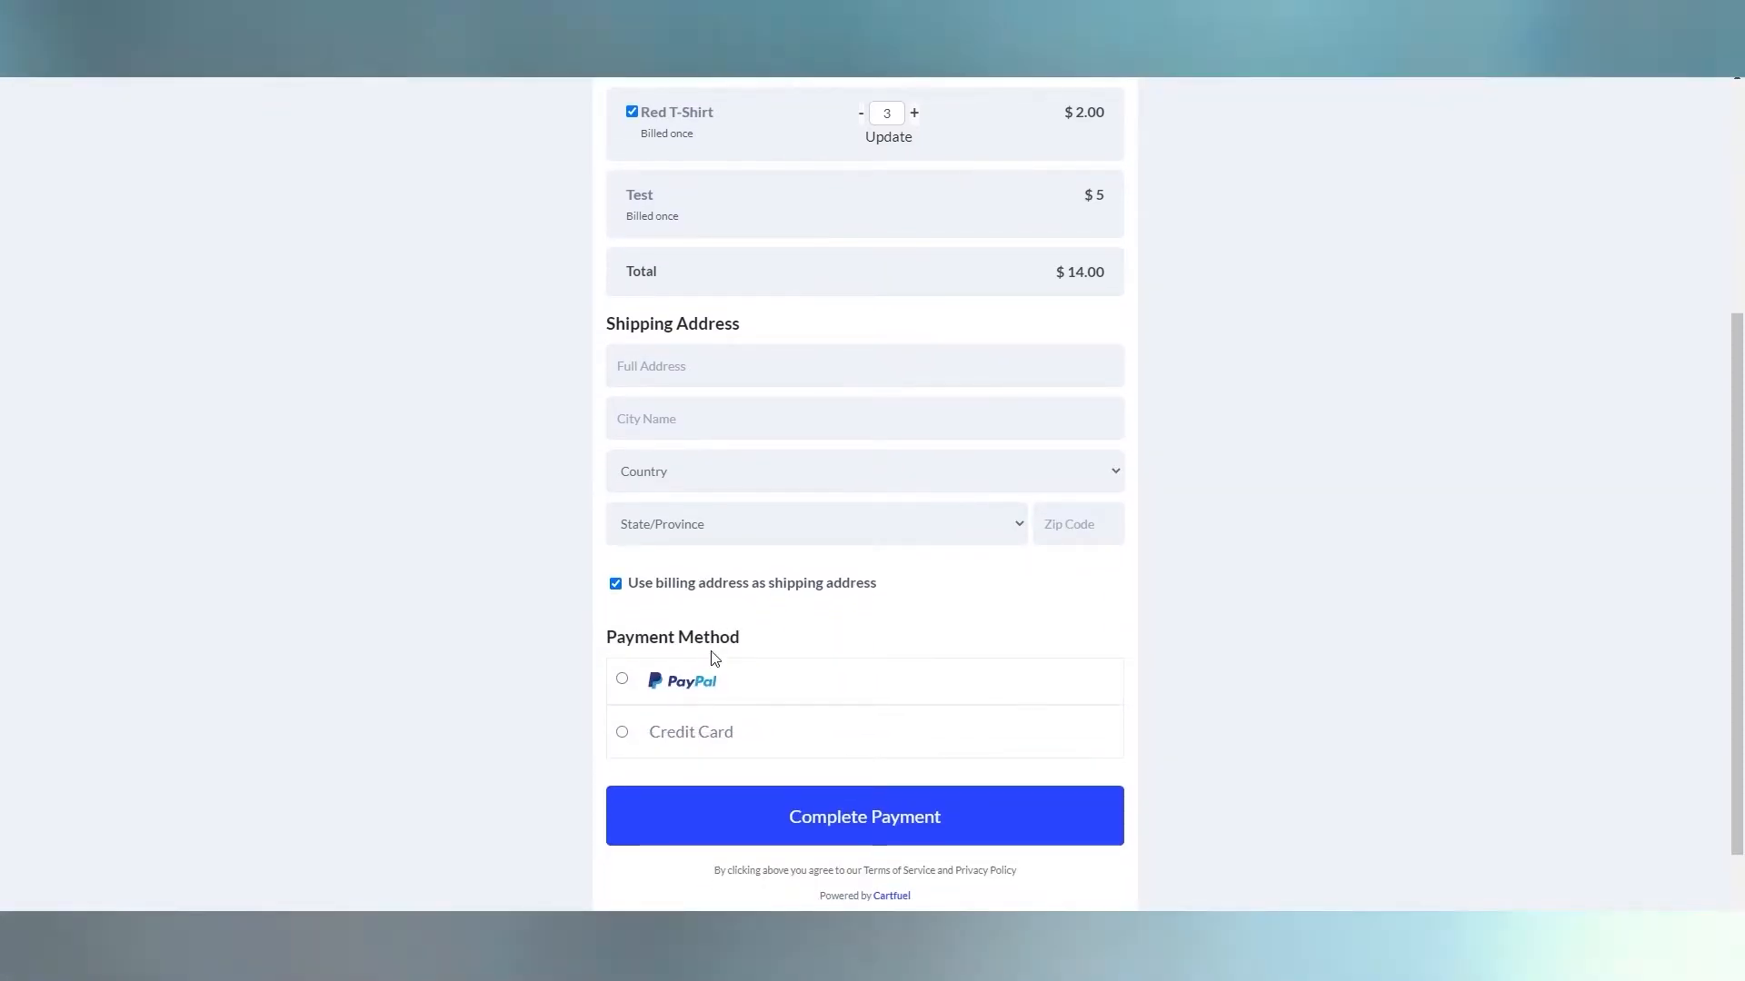
{"action": "left_click", "coordinate": [942, 732]}
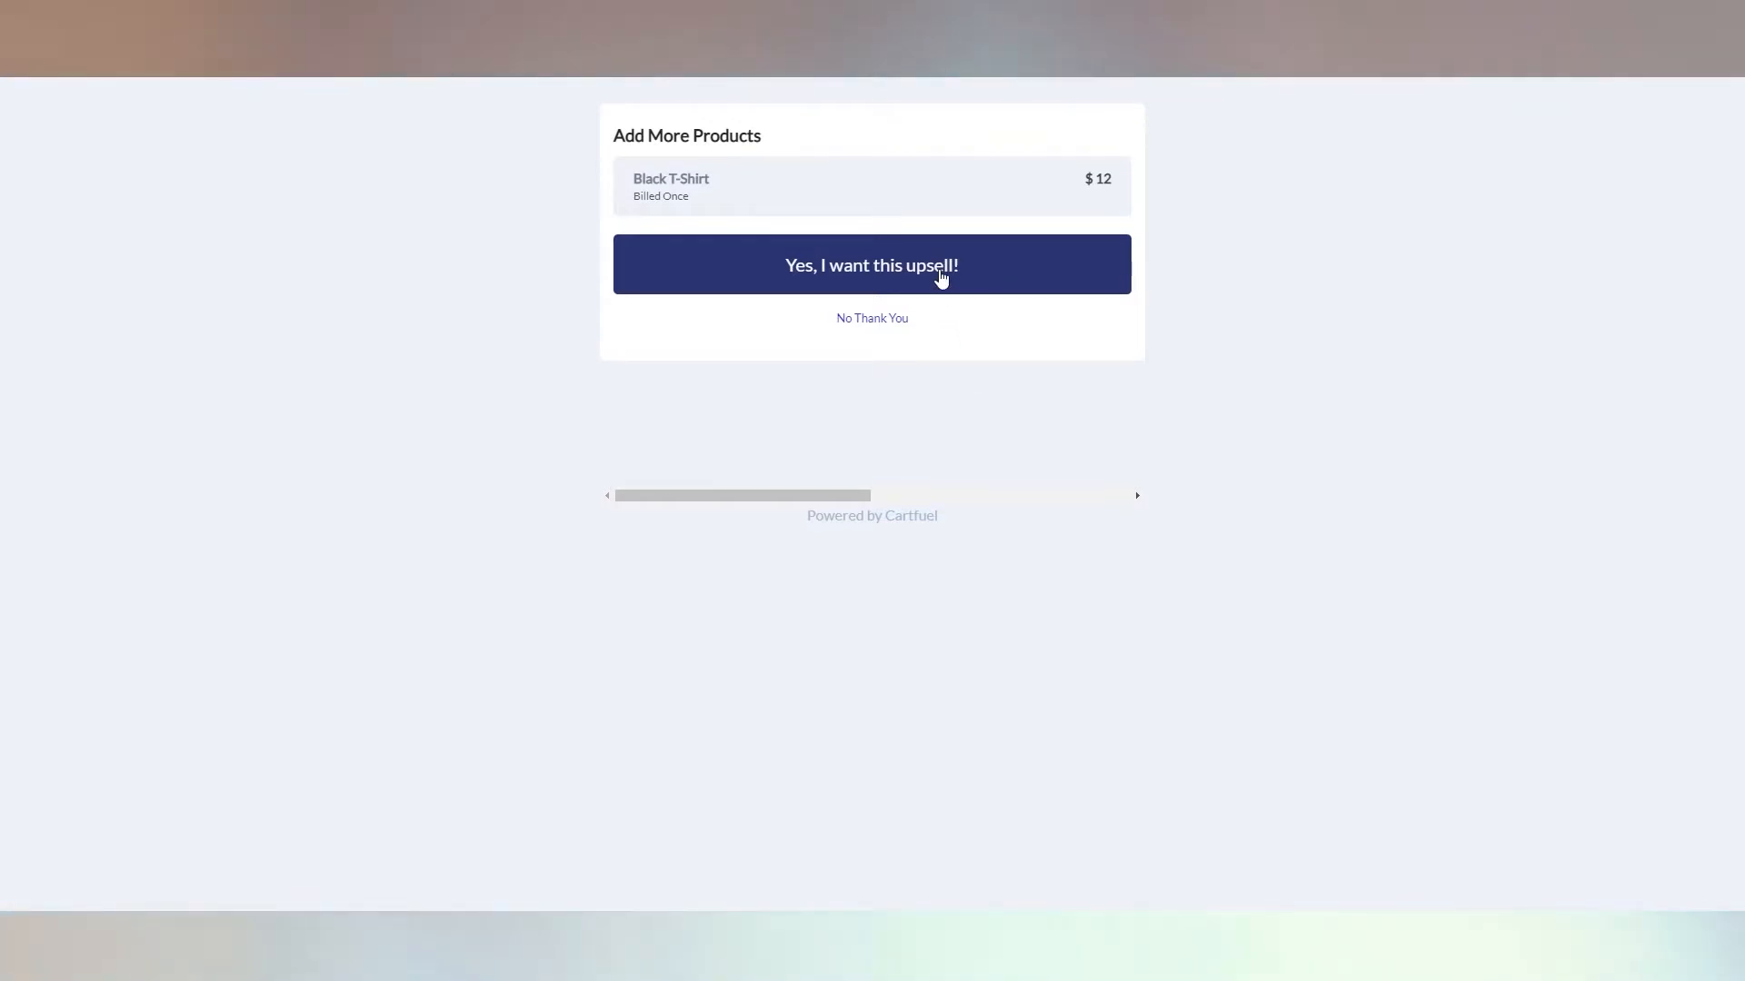
{"action": "left_click", "coordinate": [941, 278]}
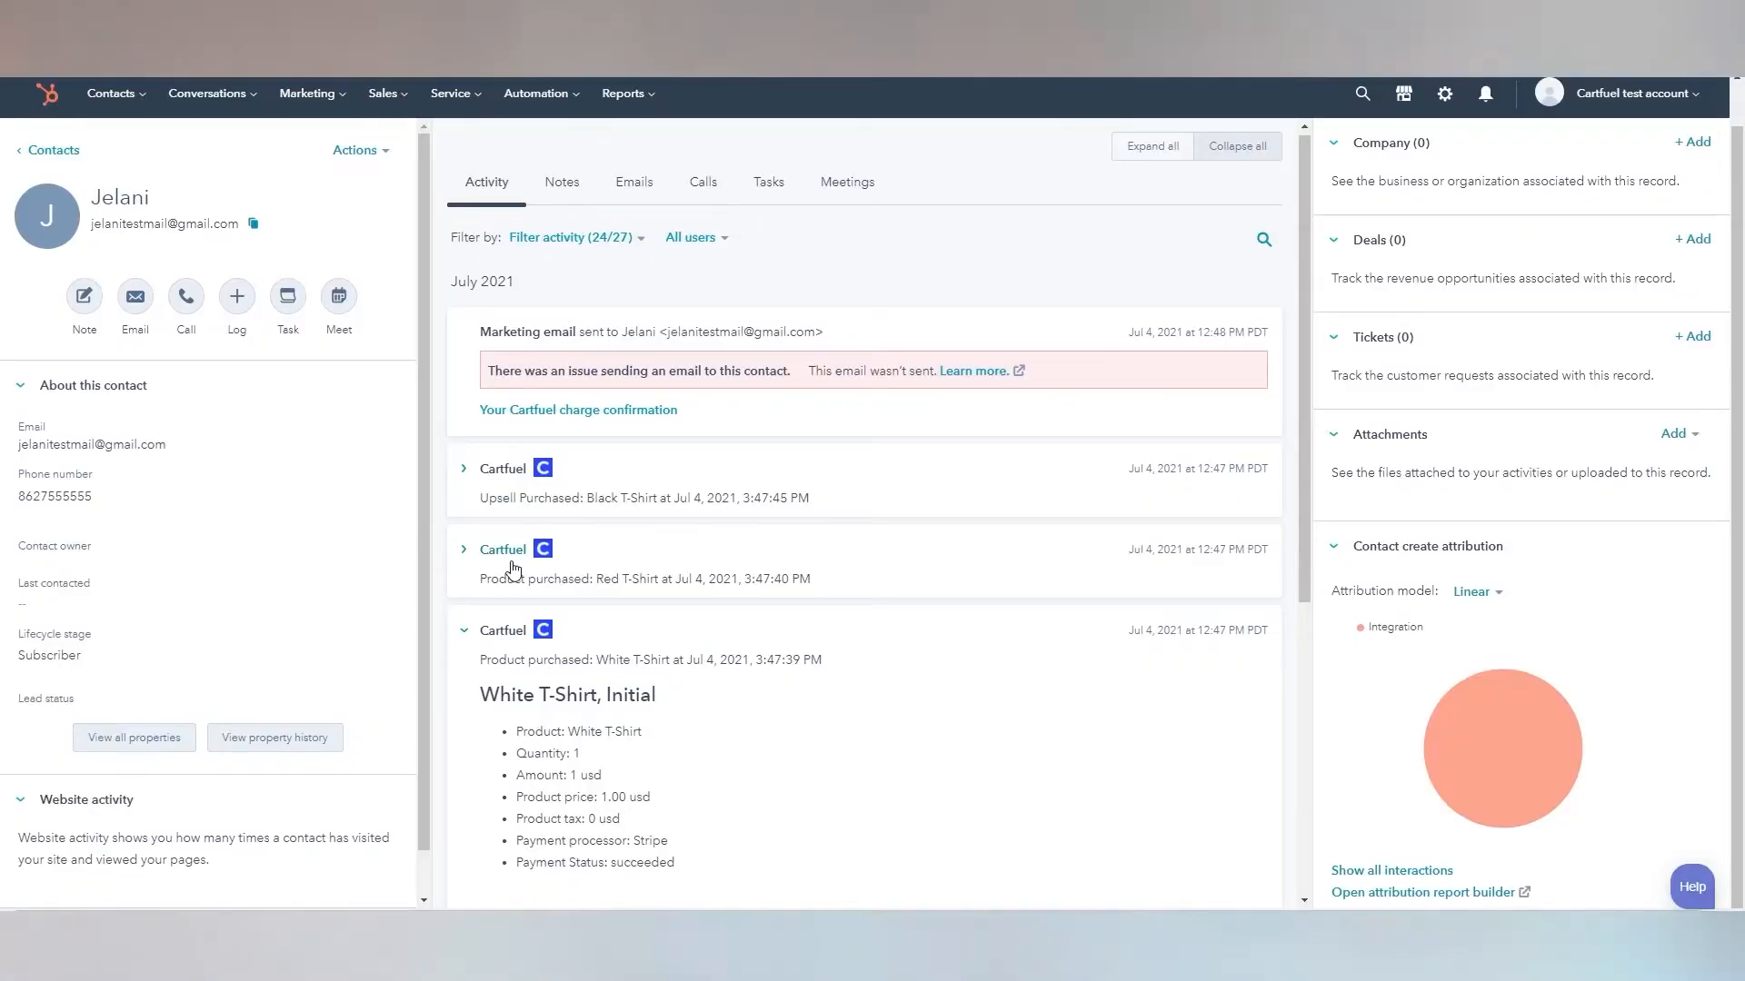
In HubSpot, expand the Red T-Shirt and Black T-Shirt purchase entries on the contact and examine the purchase activity
{"action": "left_click", "coordinate": [467, 555]}
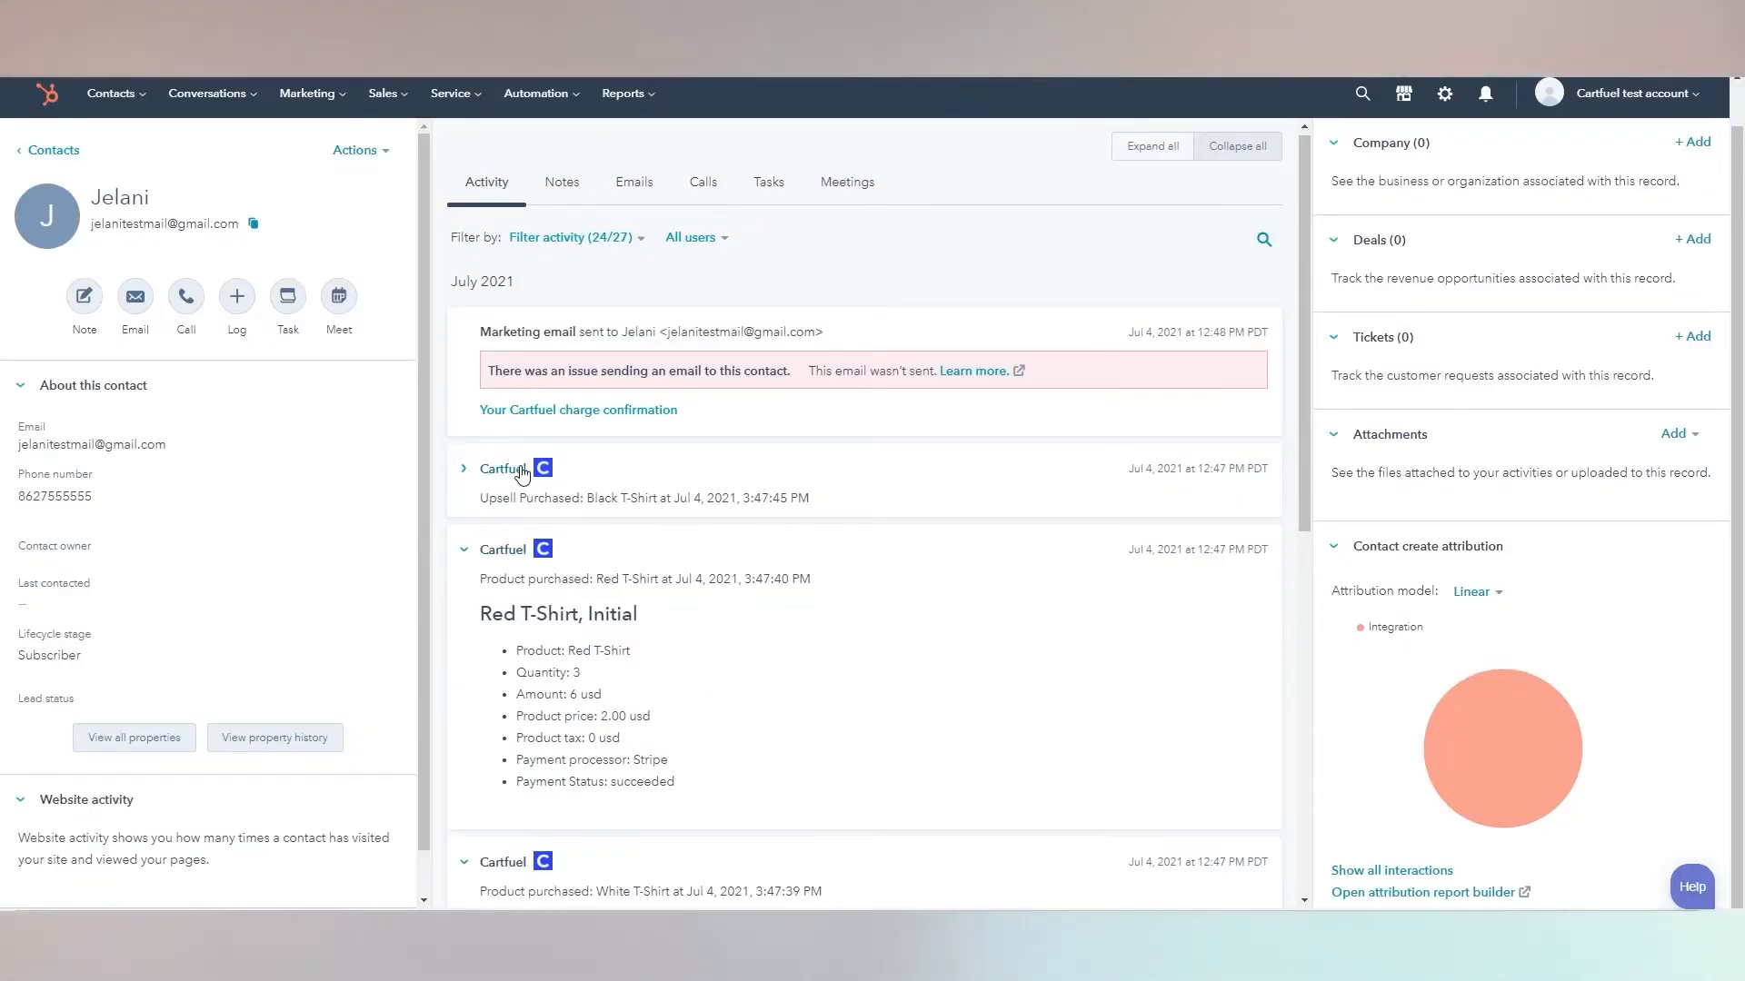
{"action": "left_click", "coordinate": [521, 474]}
{"action": "scroll", "coordinate": [780, 635], "scroll_direction": "down", "scroll_amount": 8}
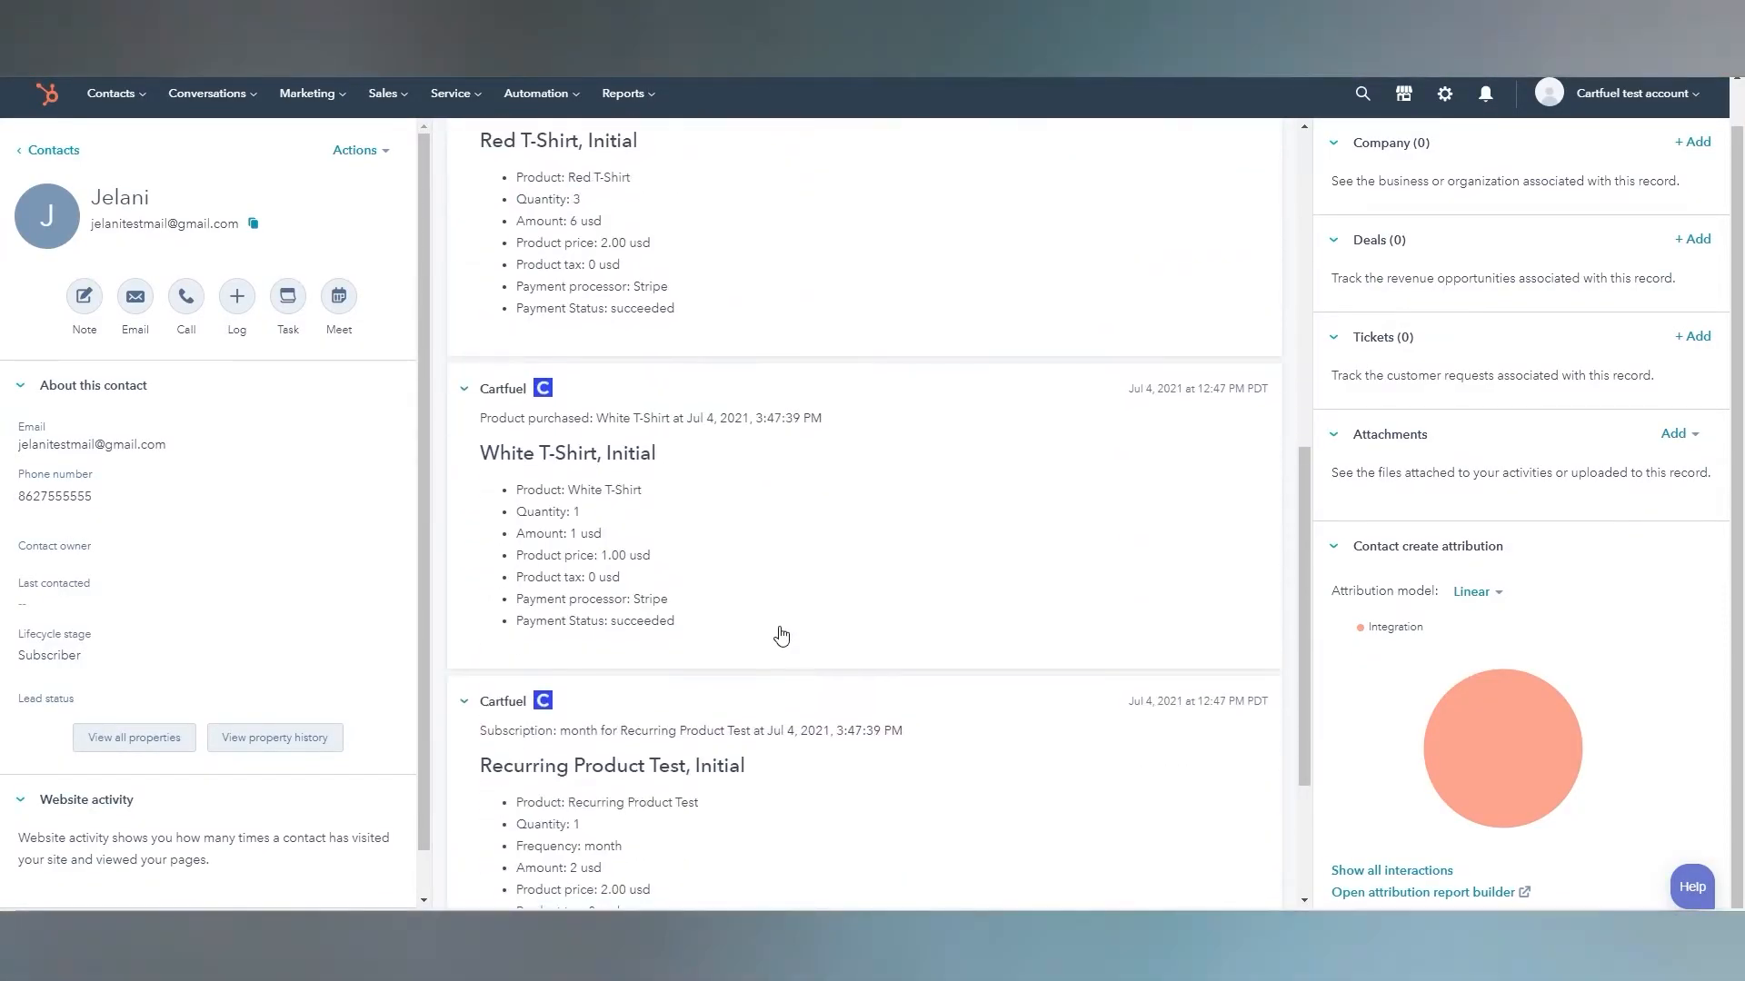
{"action": "scroll", "coordinate": [586, 613], "scroll_direction": "down", "scroll_amount": 3}
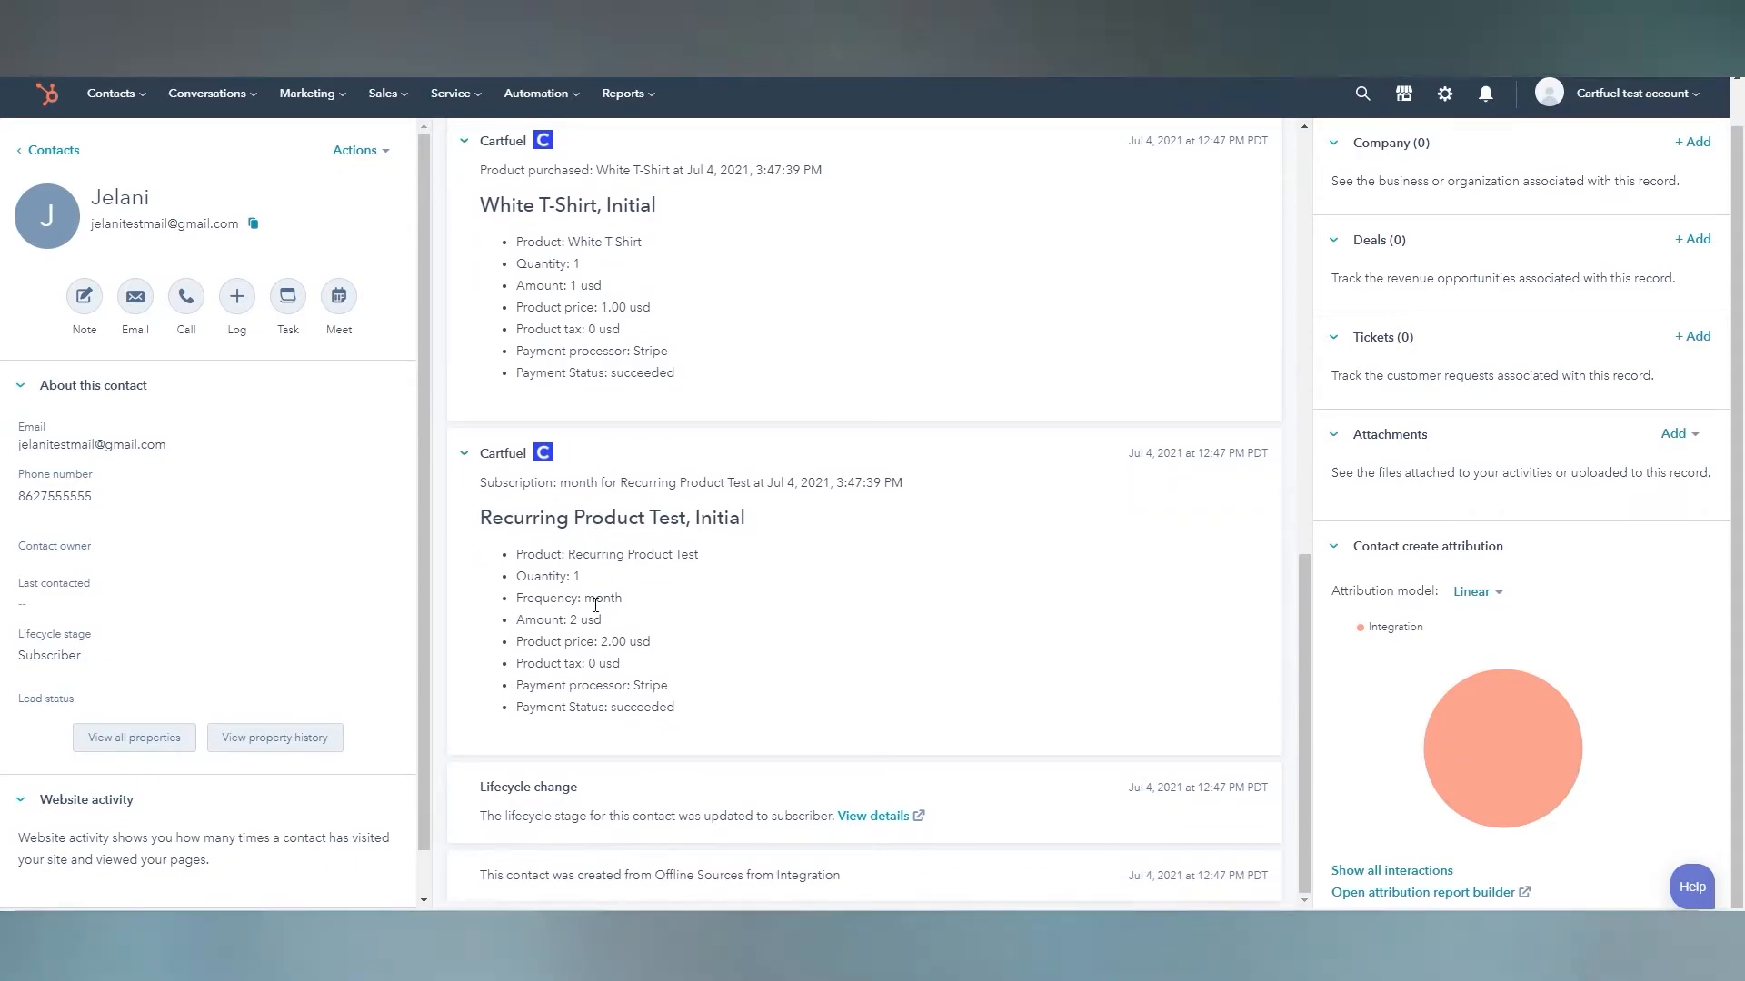
{"action": "scroll", "coordinate": [595, 606], "scroll_direction": "up", "scroll_amount": 7}
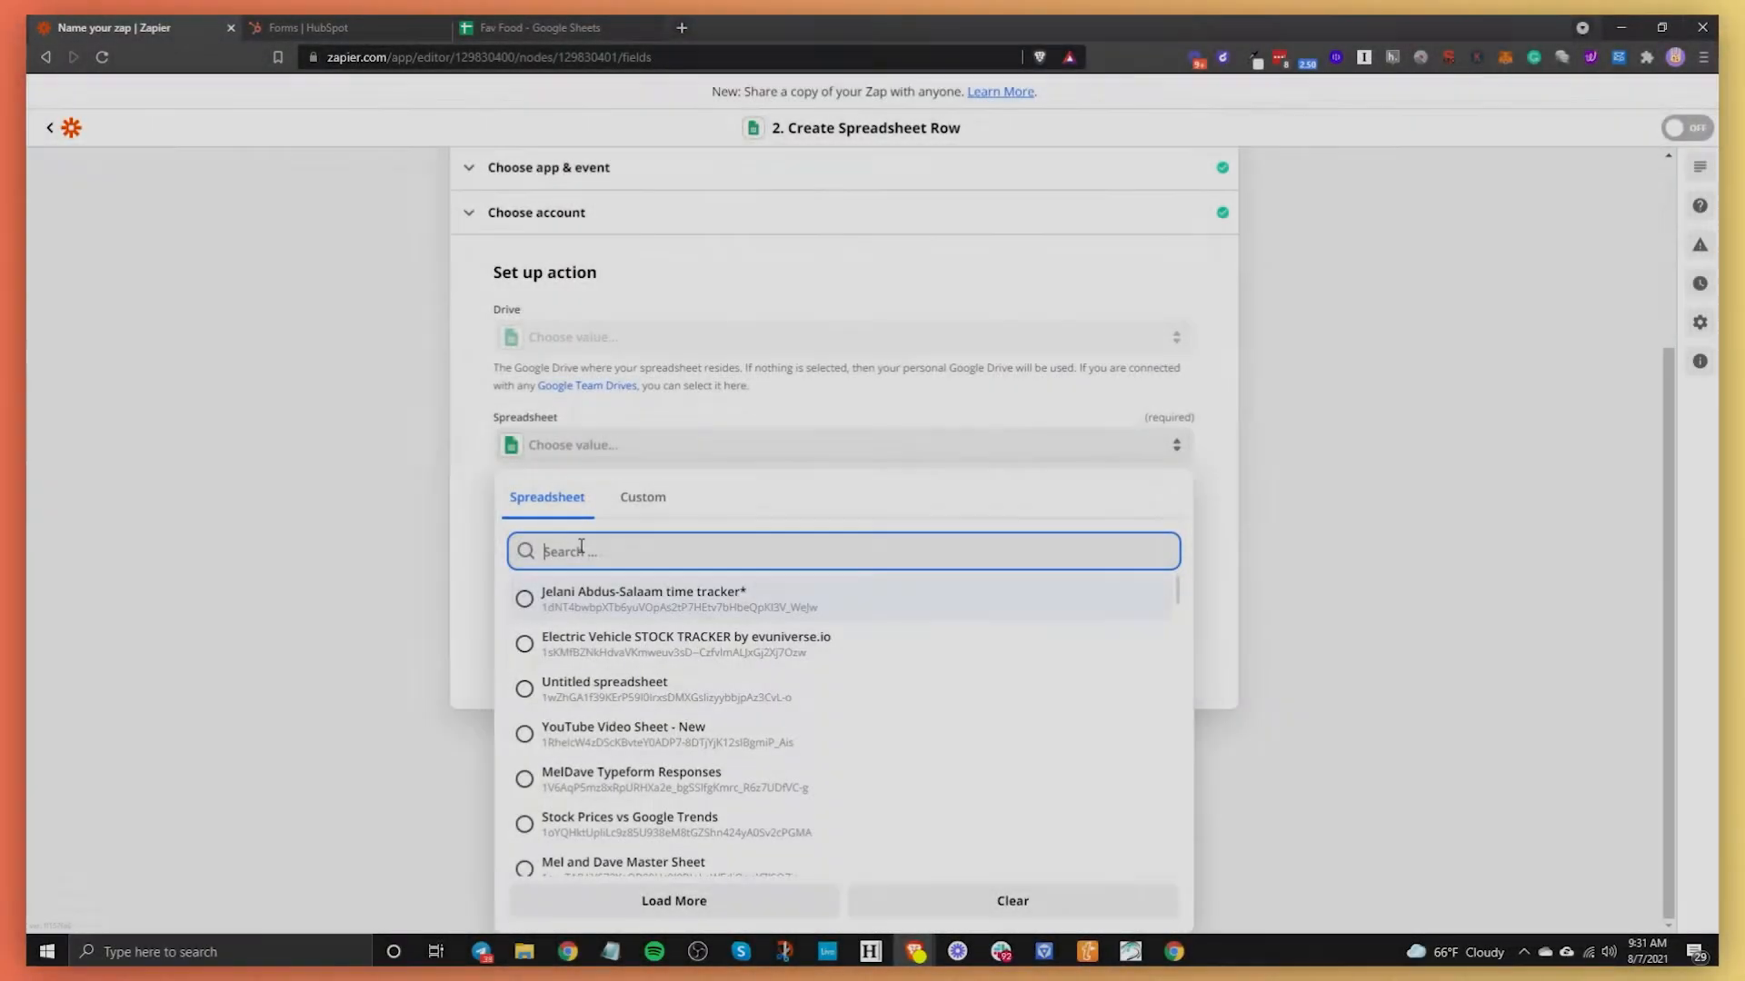
Try to find the spreadsheet in the Zapier action by searching for Food, and clear the search
{"action": "type", "text": "Food"}
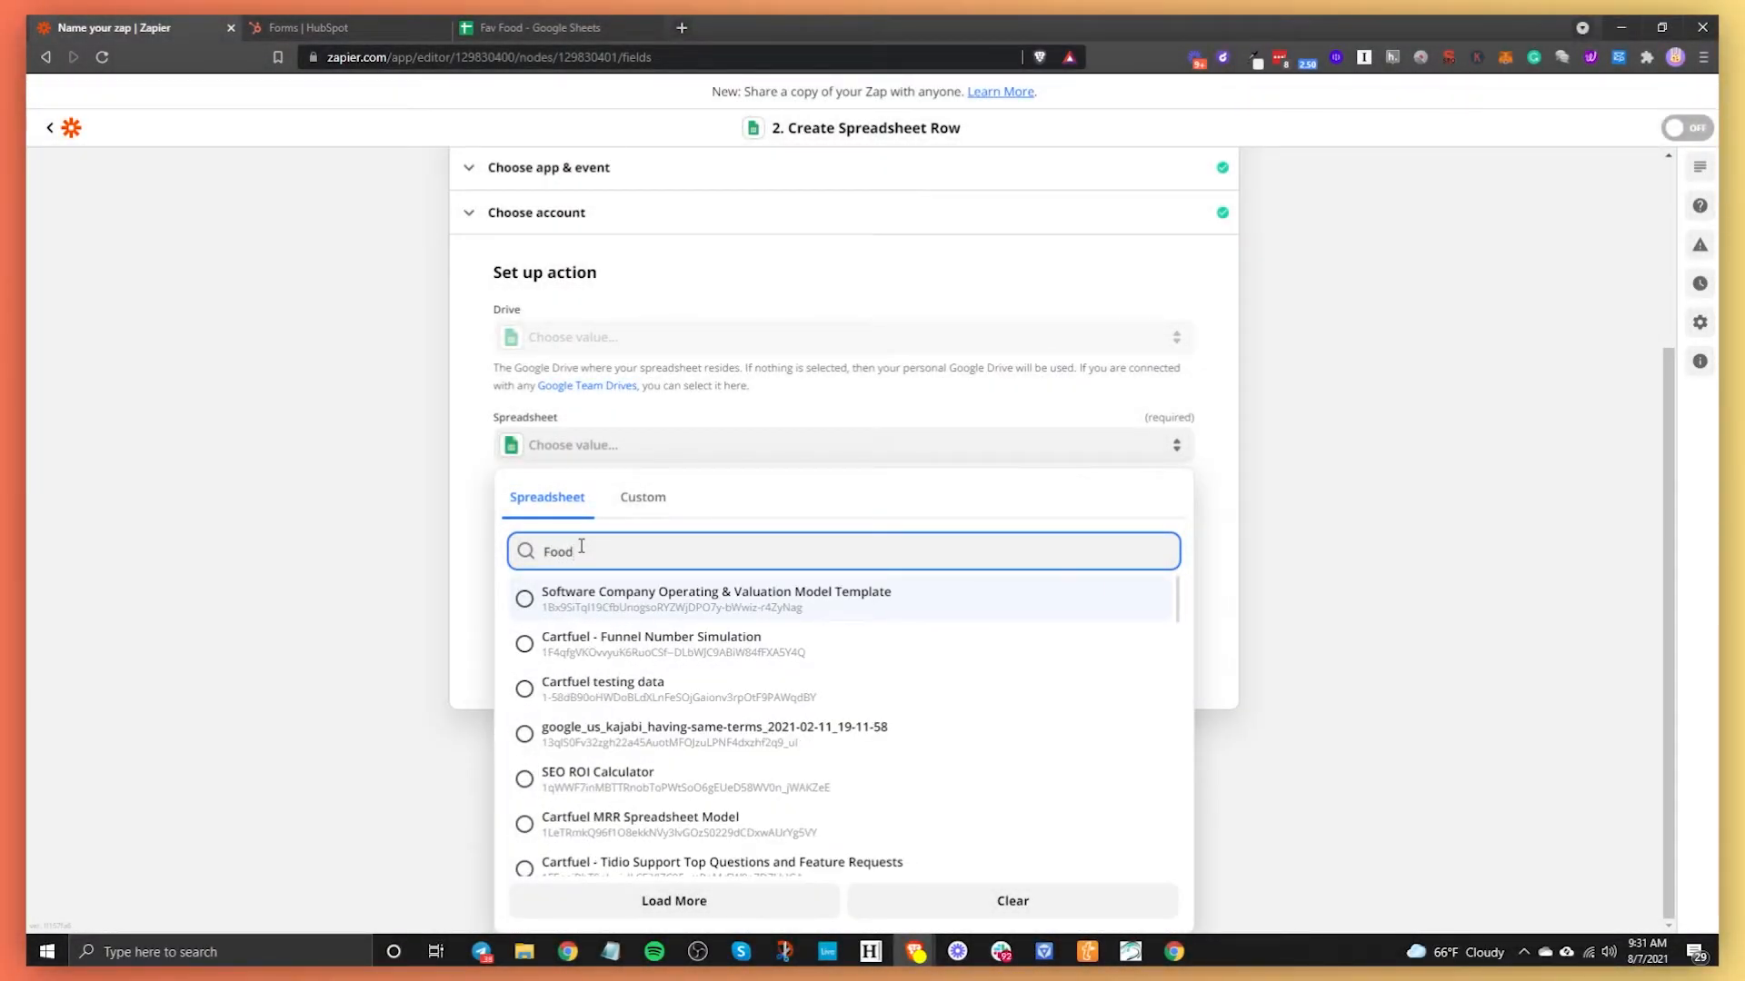
{"action": "scroll", "coordinate": [812, 597], "scroll_direction": "down", "scroll_amount": 5}
{"action": "left_click", "coordinate": [743, 900]}
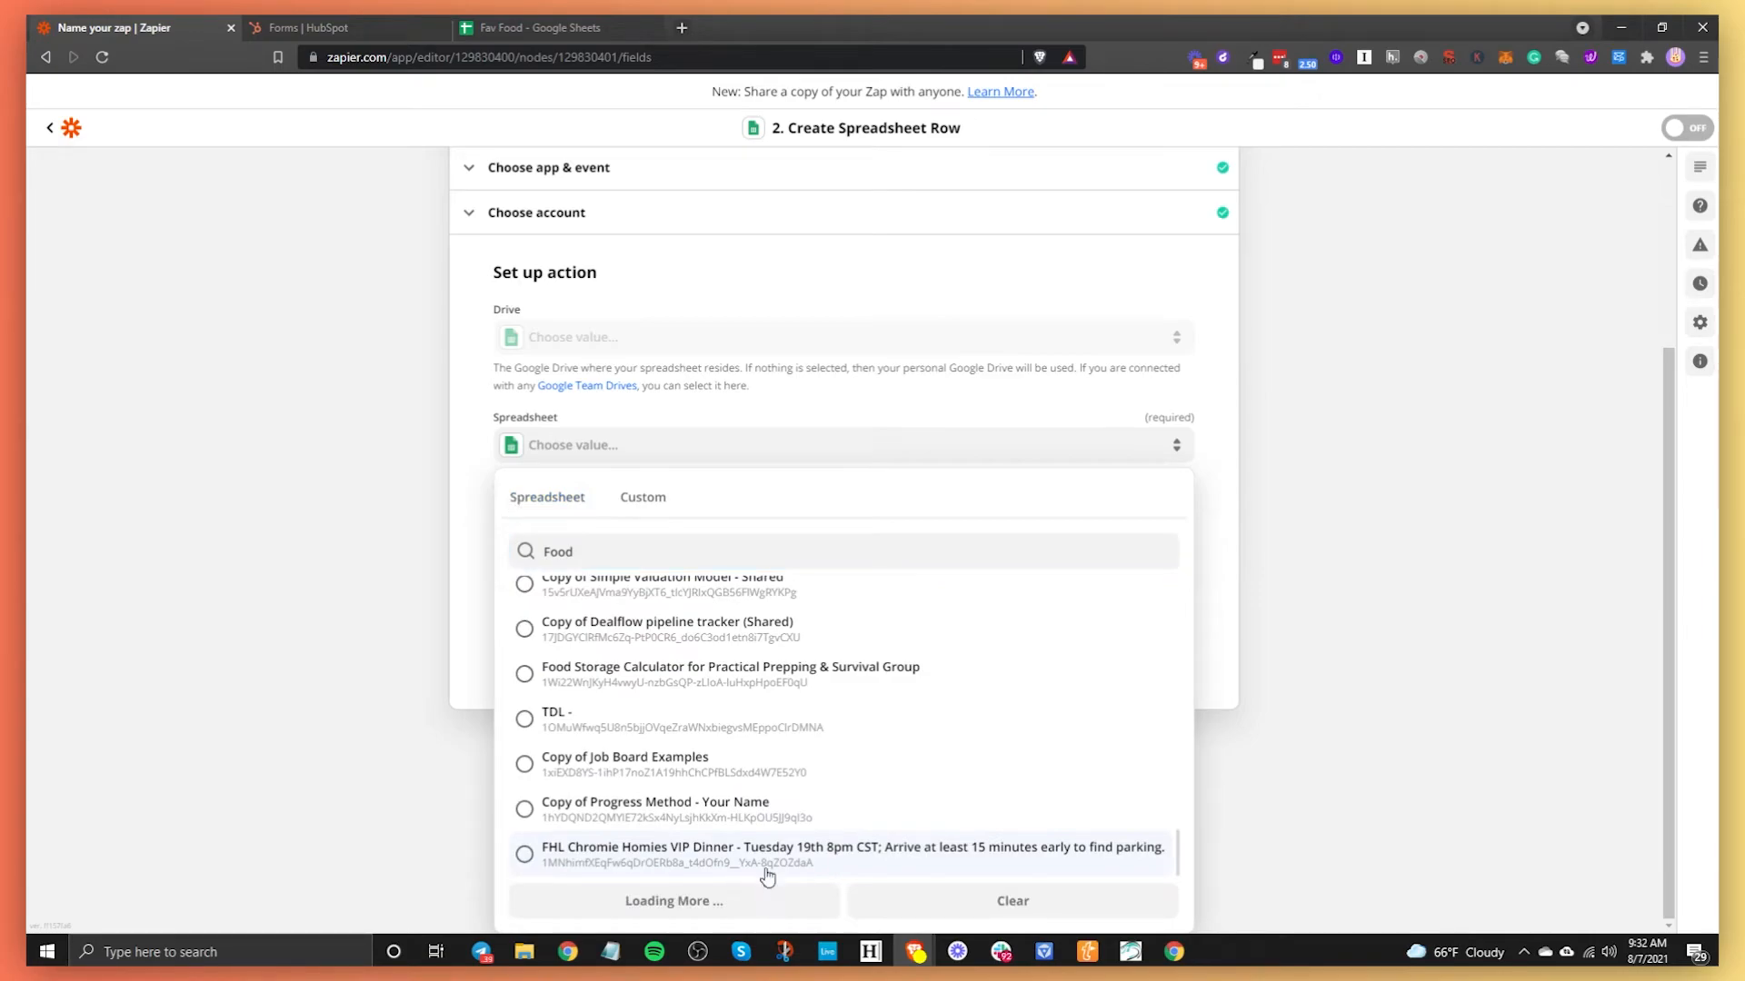
{"action": "left_click_drag", "start_coordinate": [590, 552], "coordinate": [548, 589]}
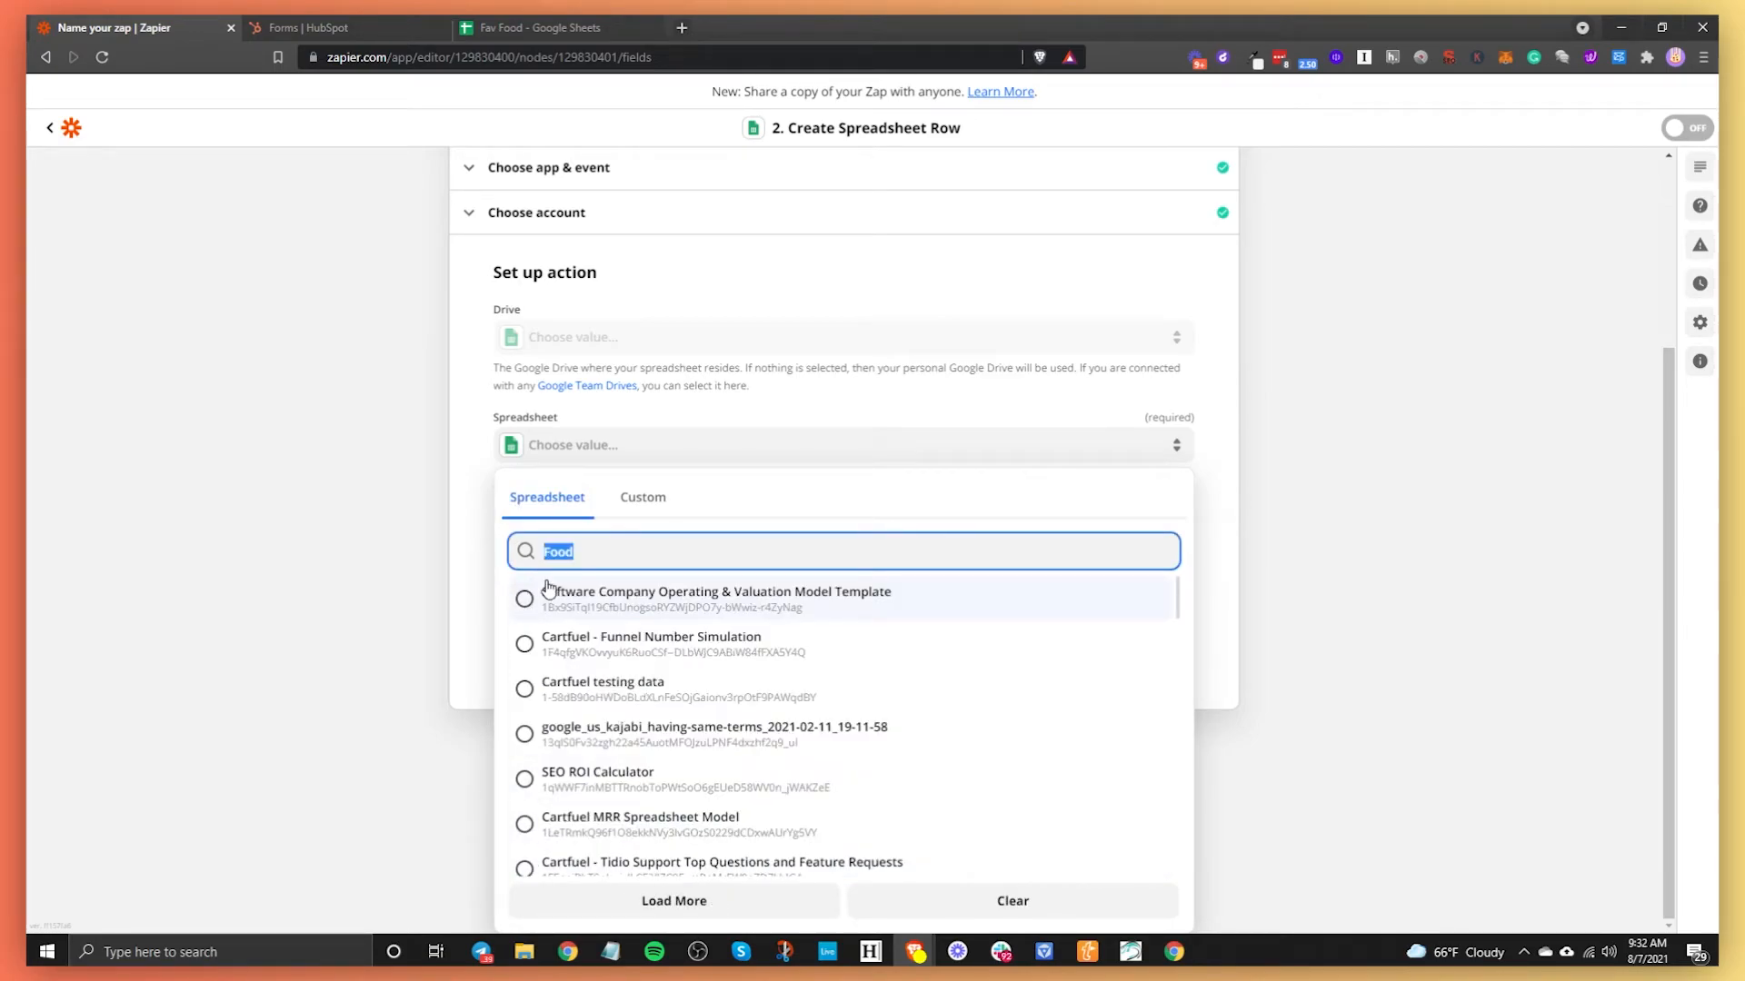
{"action": "key", "text": "BackSpace"}
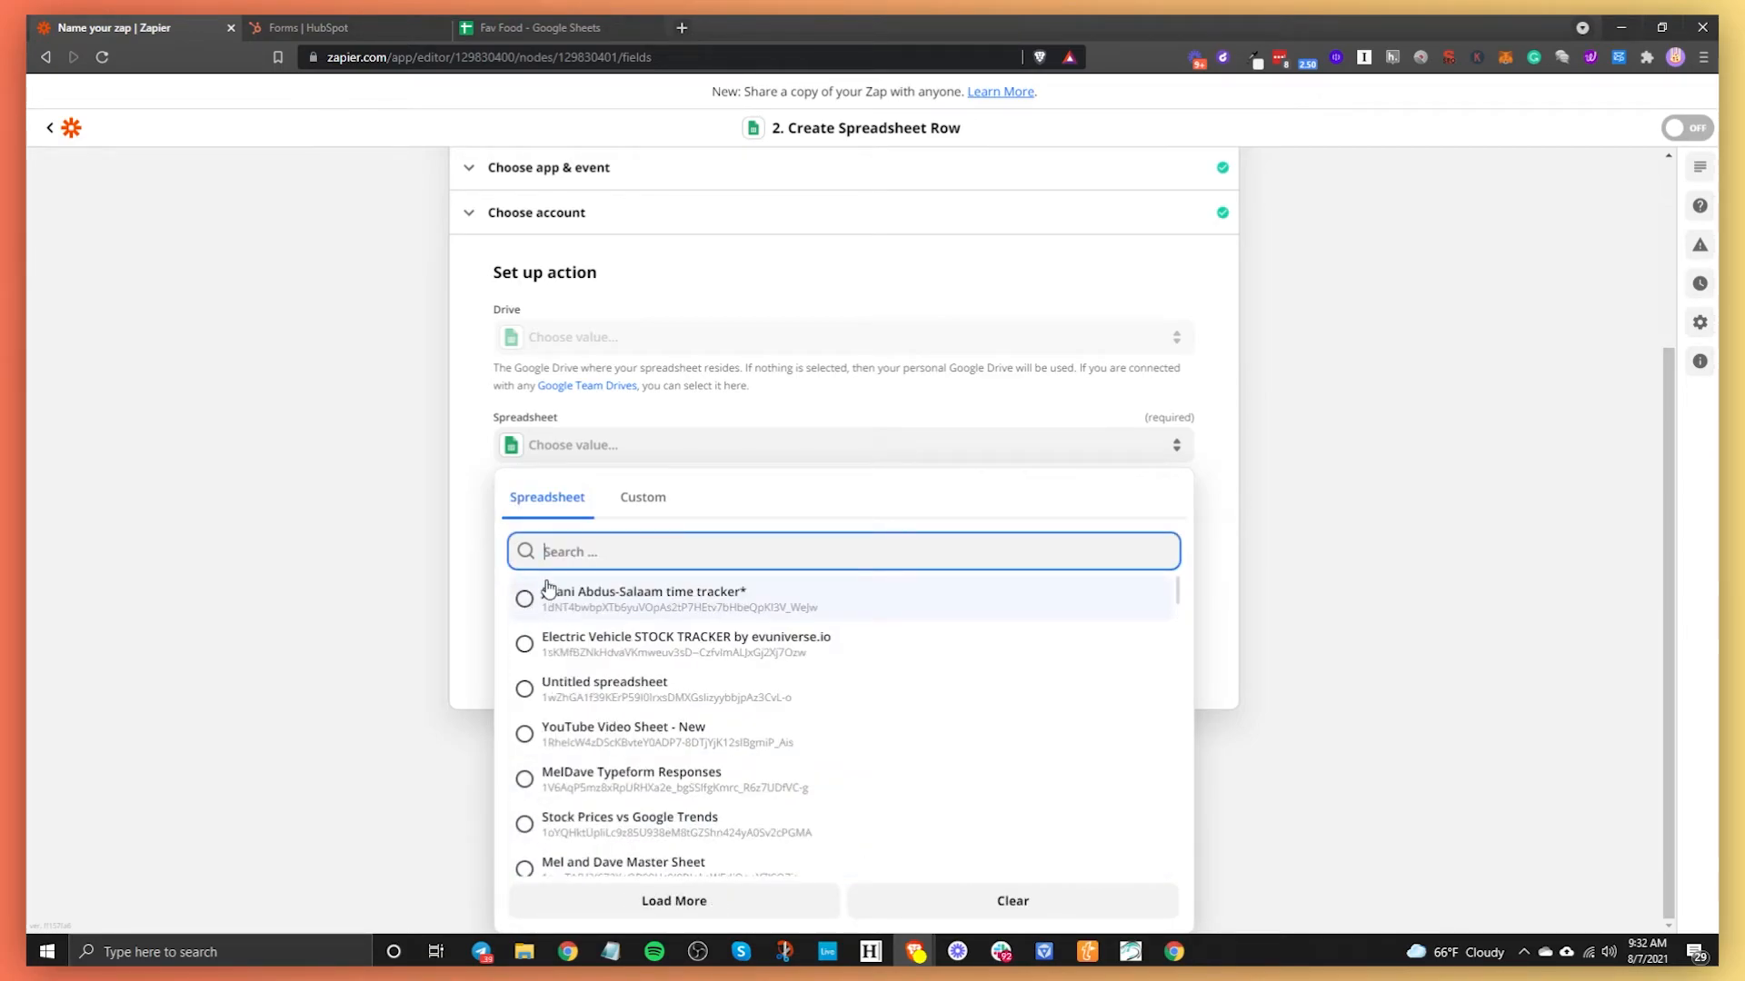
Select Fav Food as the action's spreadsheet and Sheet1 as its worksheet
{"action": "left_click", "coordinate": [654, 900]}
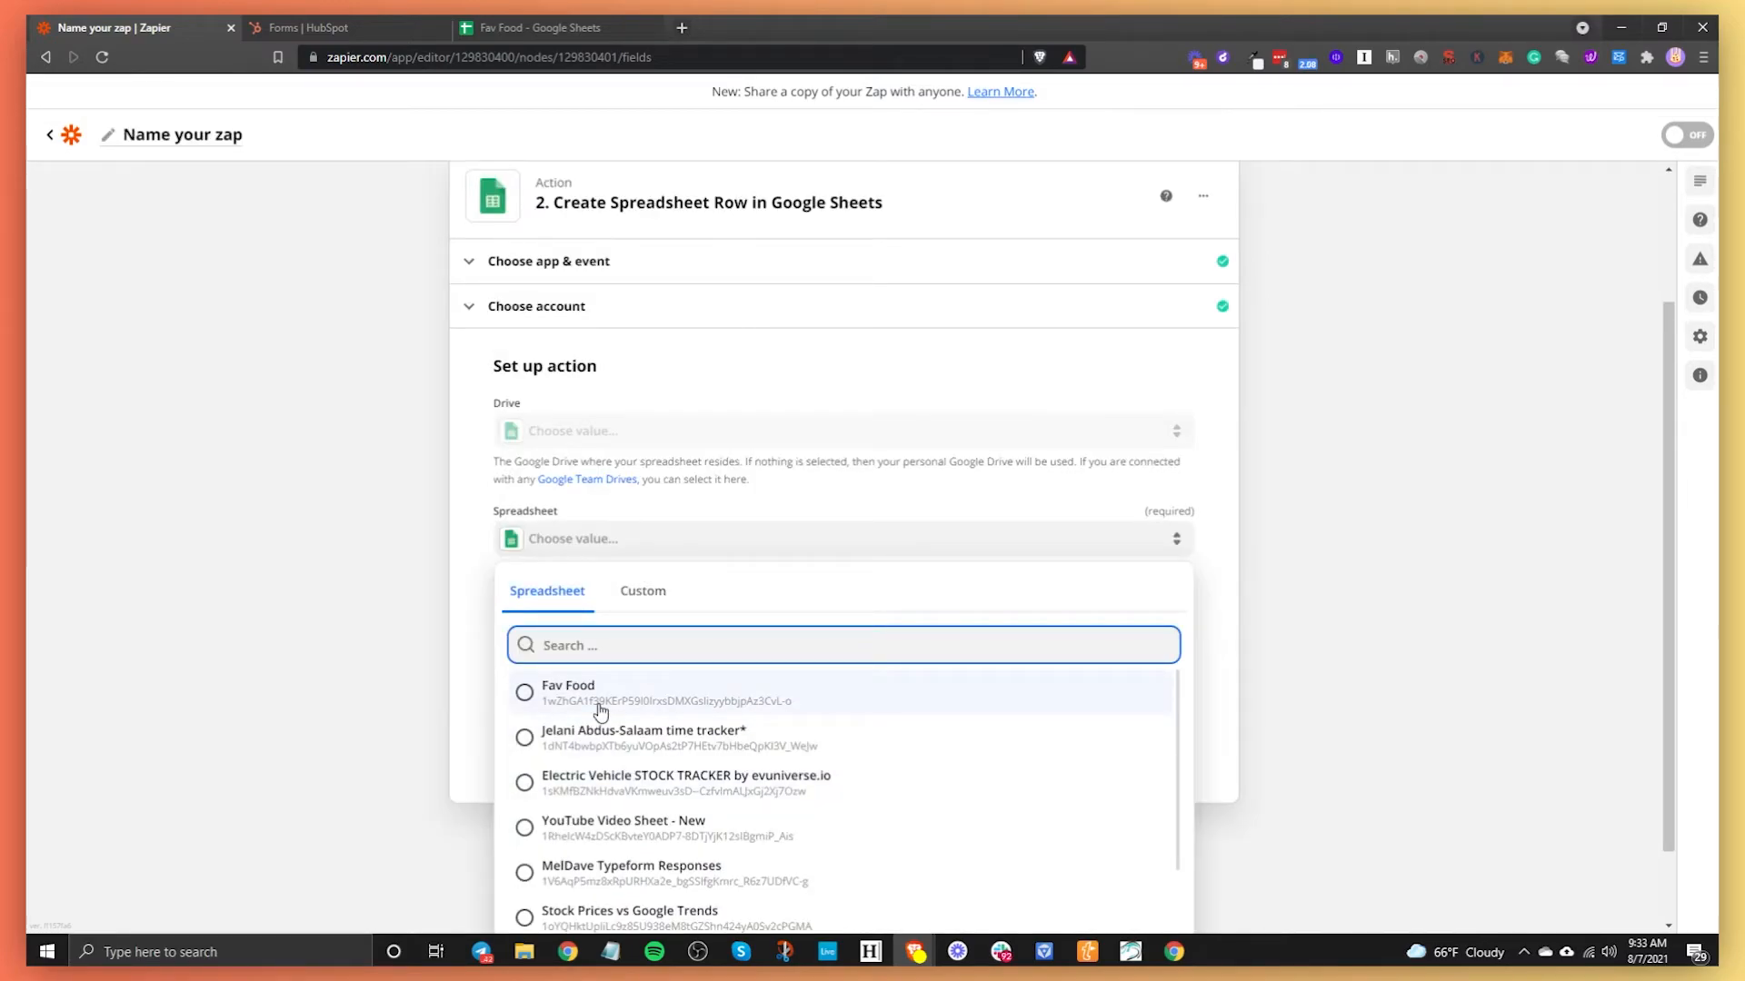
{"action": "left_click", "coordinate": [599, 710]}
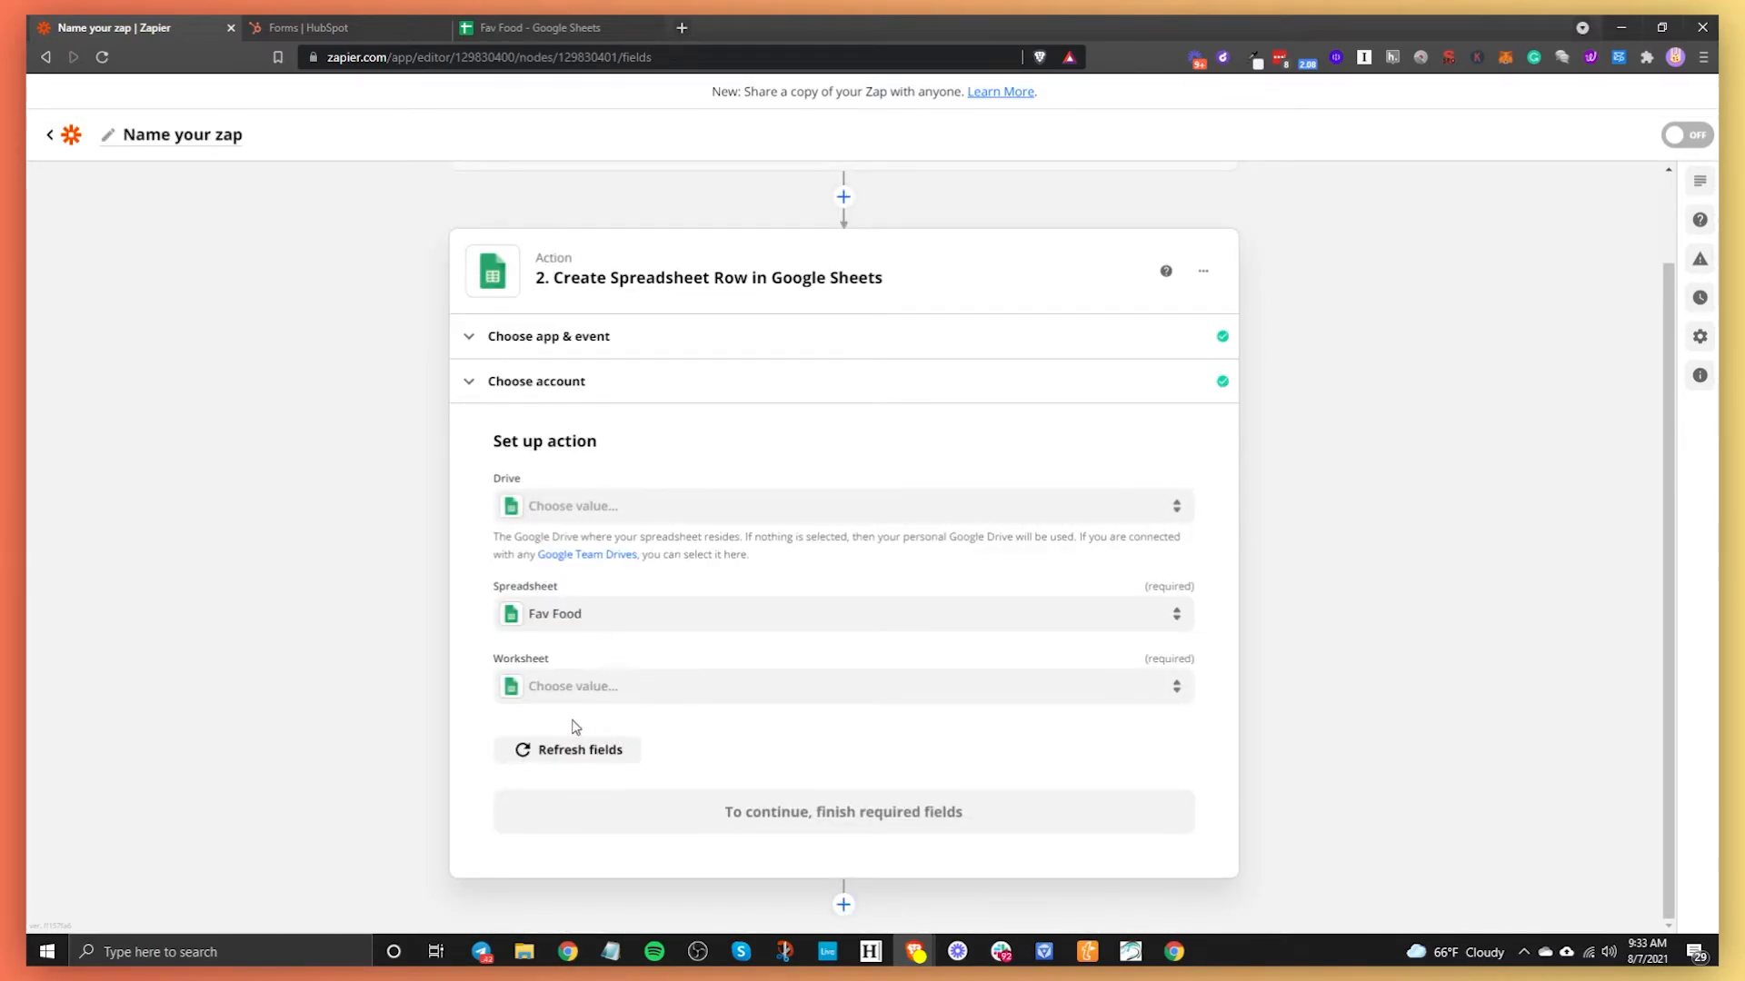
{"action": "left_click", "coordinate": [582, 704]}
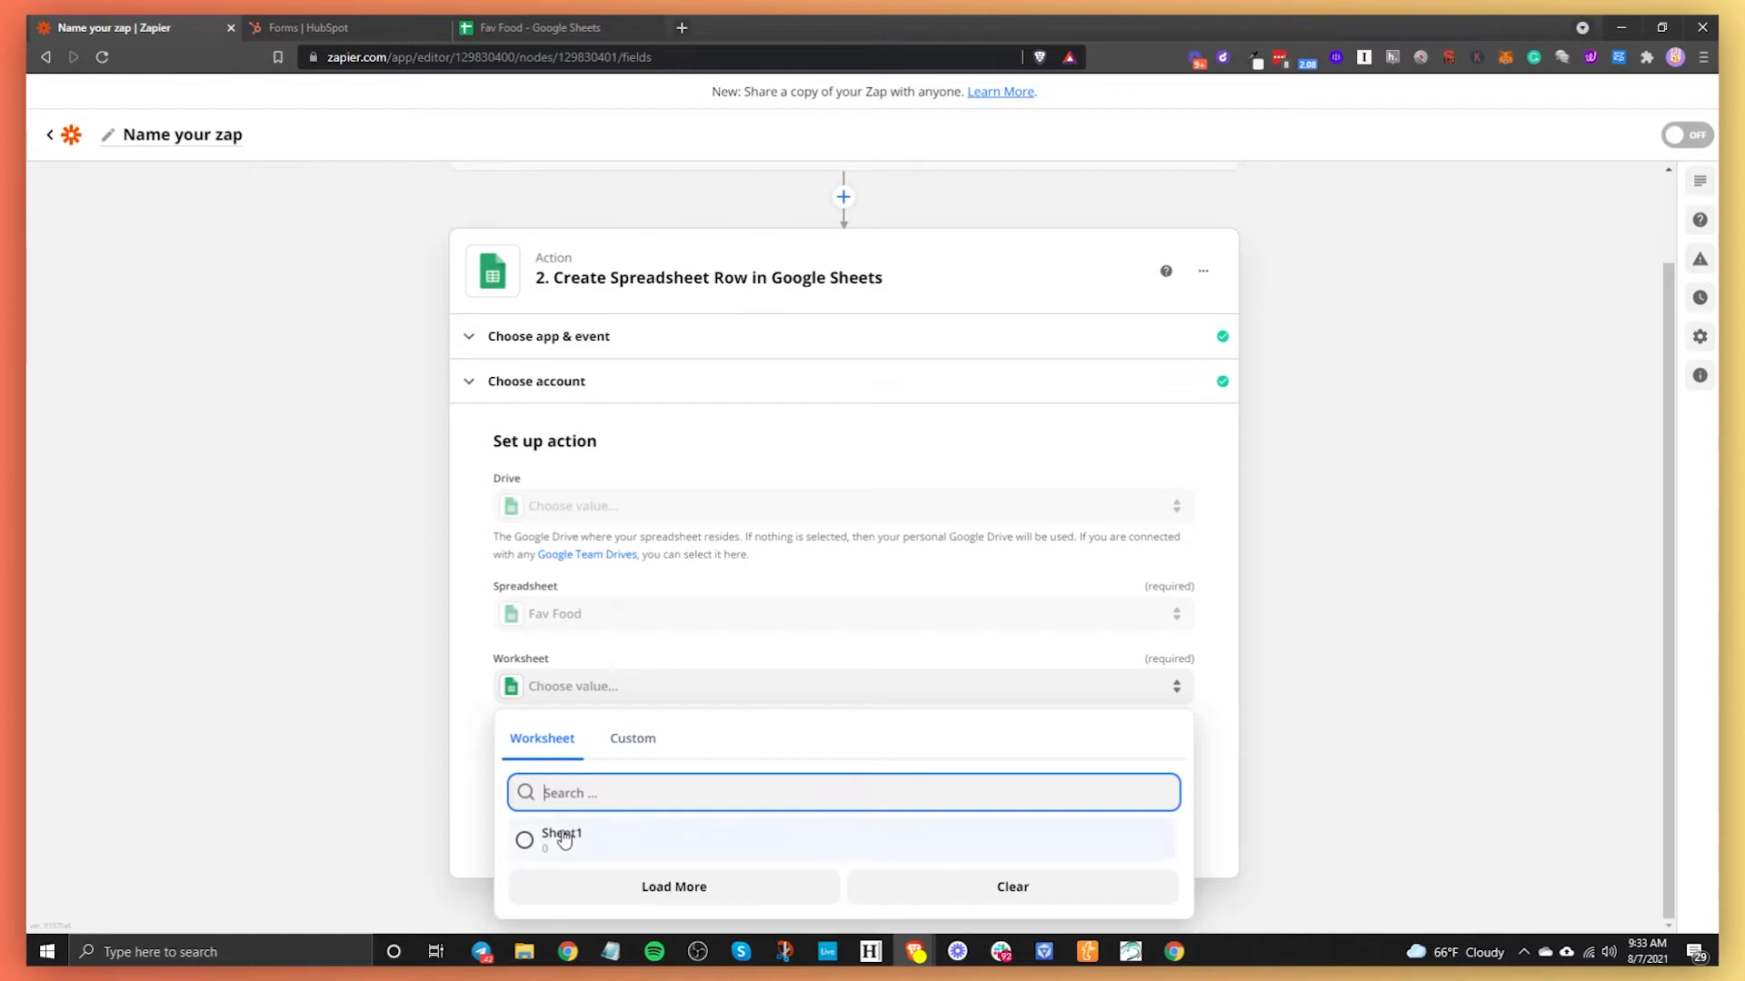
{"action": "left_click", "coordinate": [558, 830]}
{"action": "scroll", "coordinate": [576, 717], "scroll_direction": "down", "scroll_amount": 4}
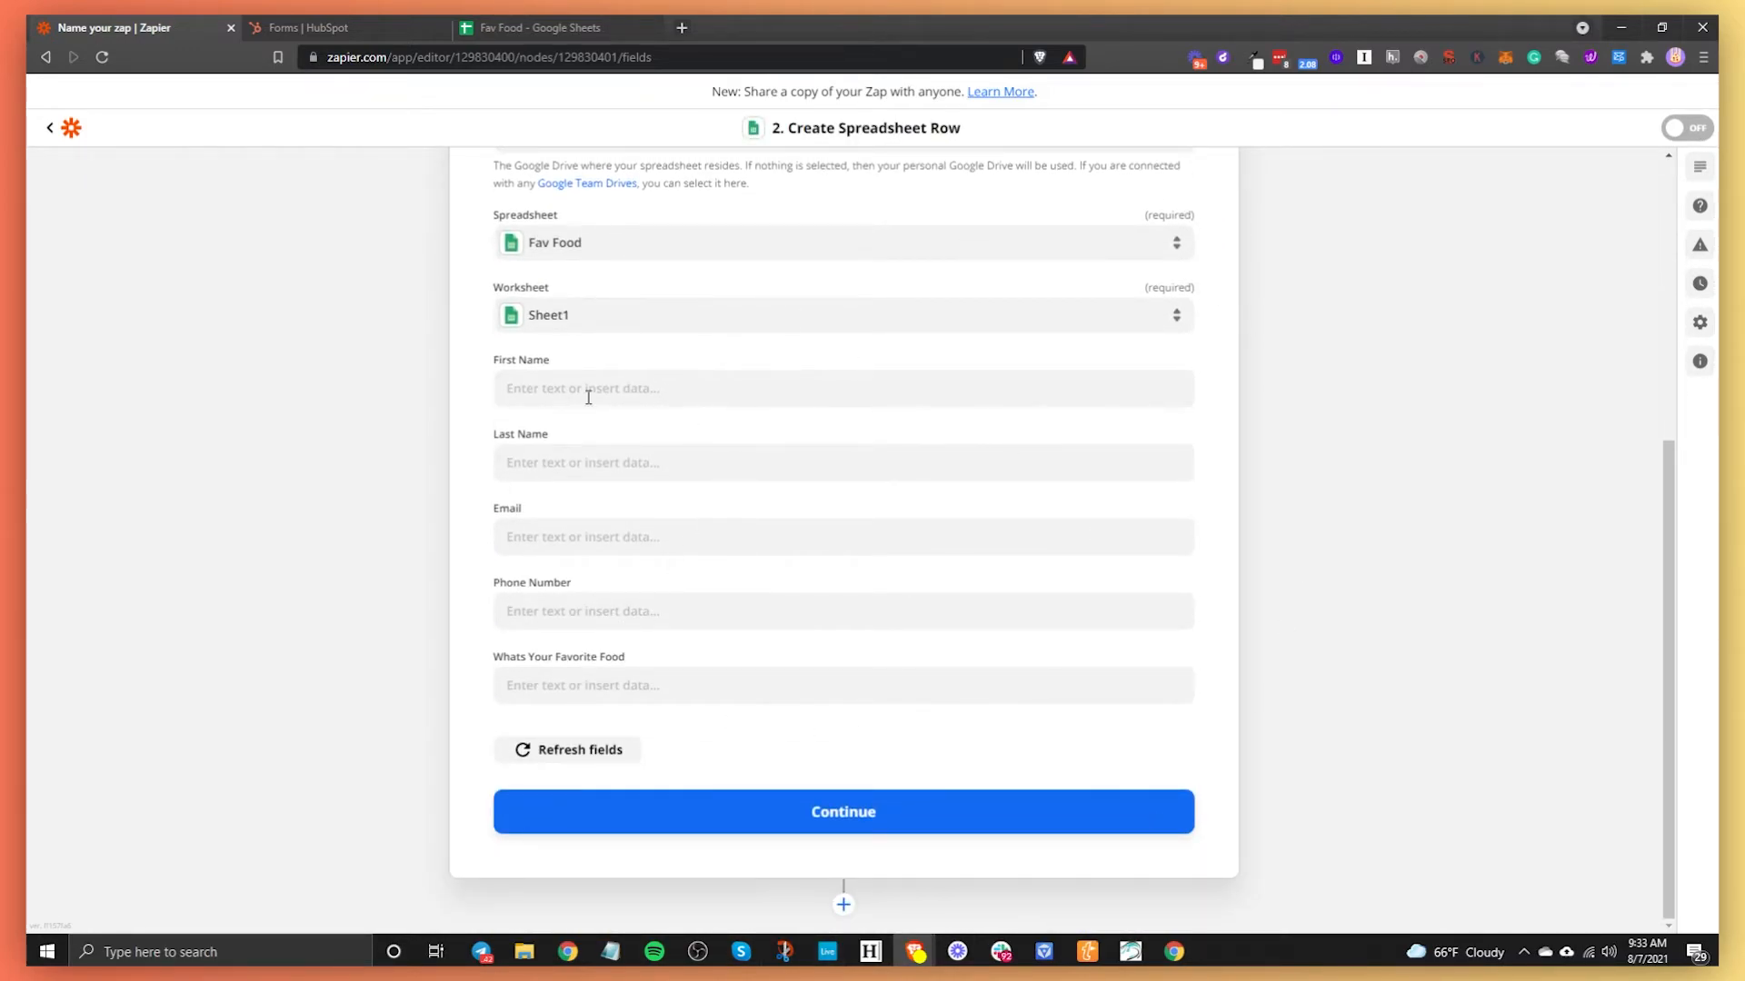
Map the First Name and Last Name columns to the matching fields of the HubSpot form submission
{"action": "left_click", "coordinate": [537, 388]}
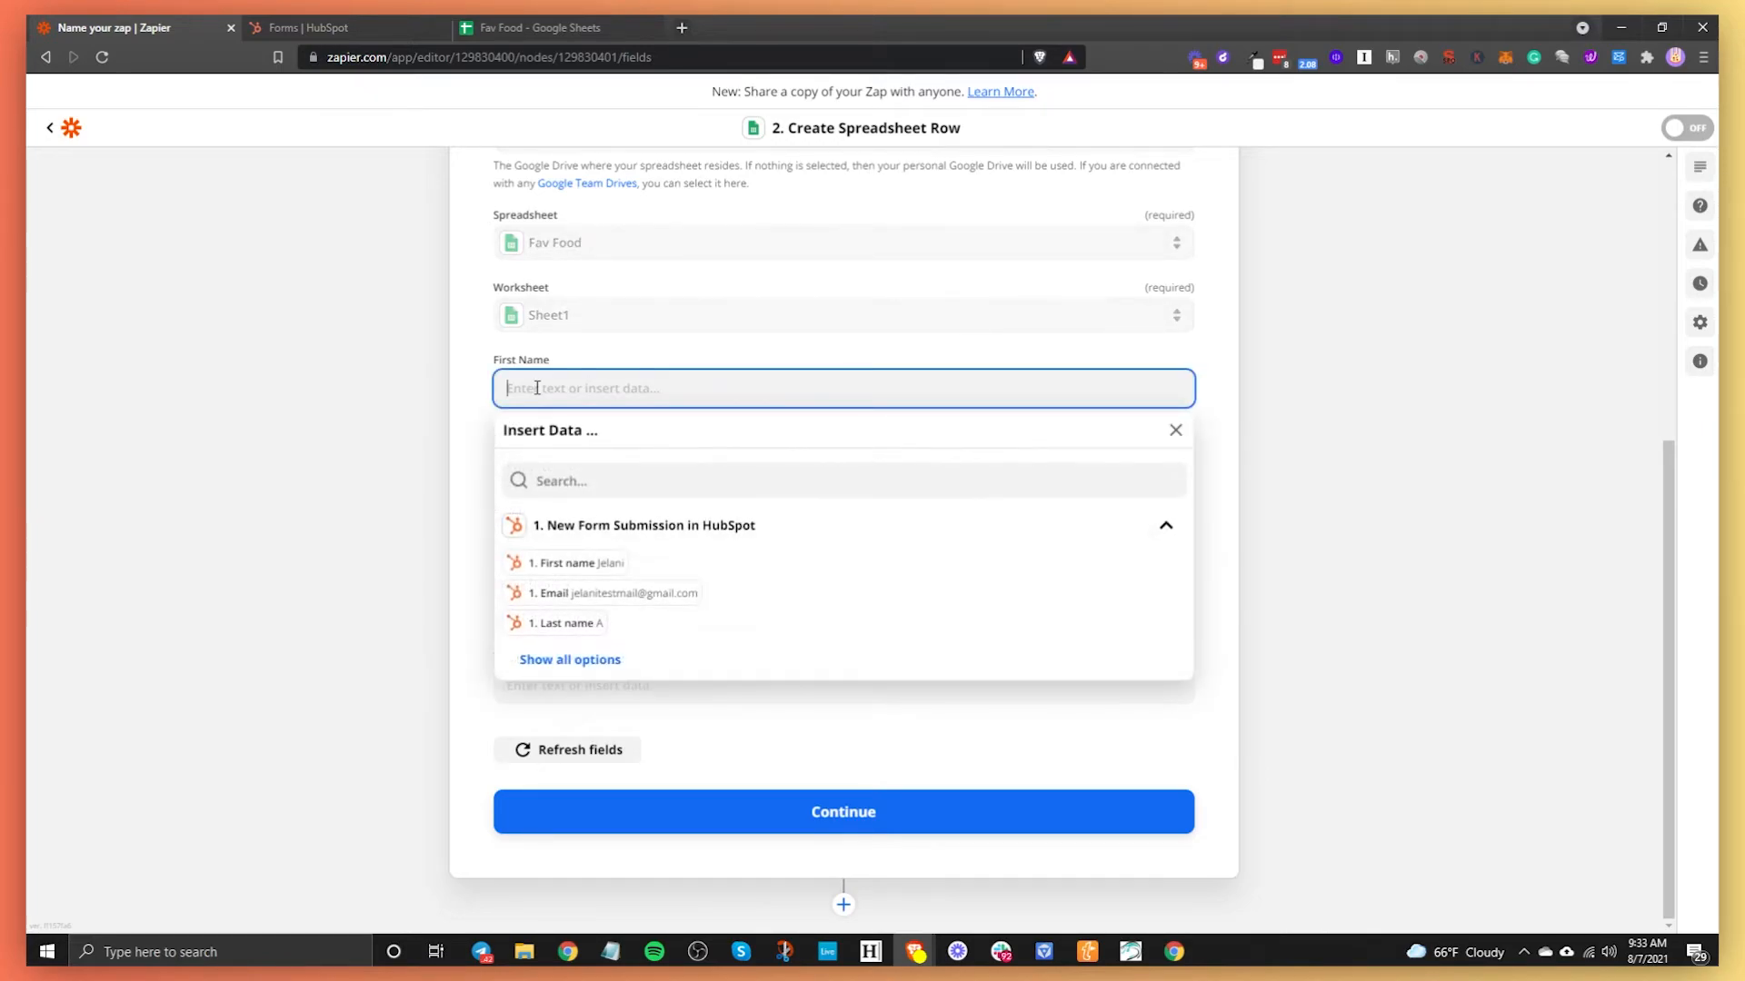
{"action": "left_click", "coordinate": [582, 563]}
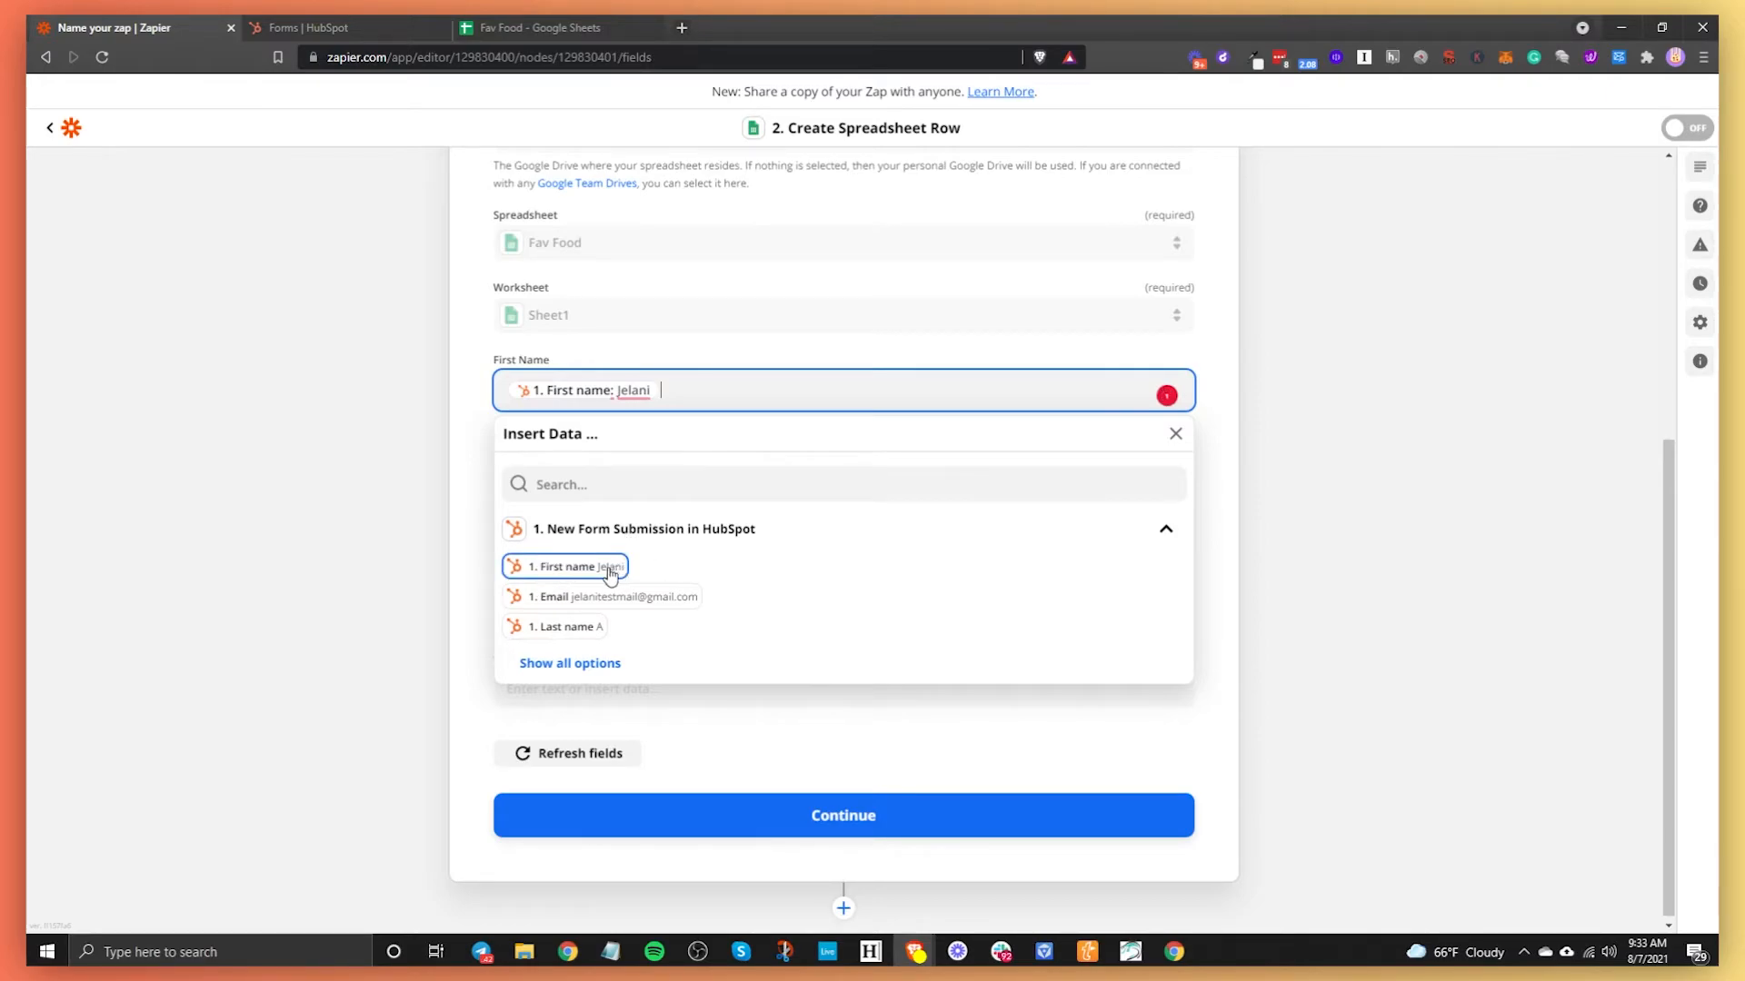
{"action": "left_click", "coordinate": [471, 396]}
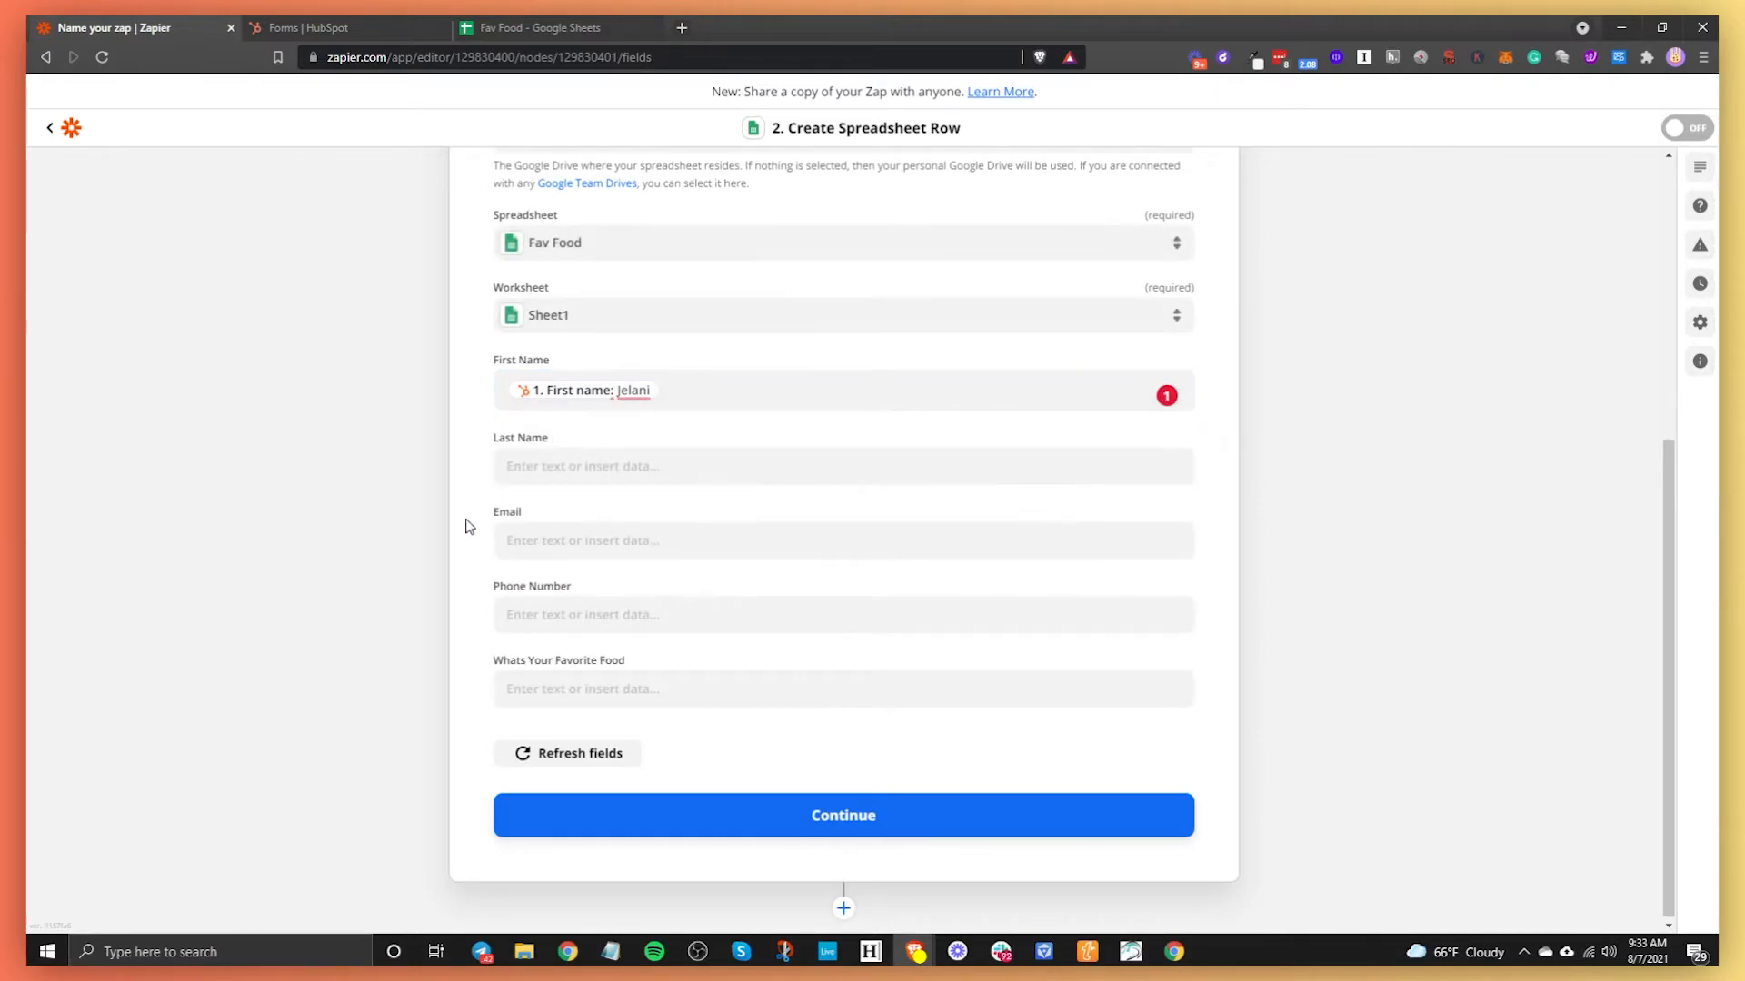
{"action": "left_click", "coordinate": [637, 482]}
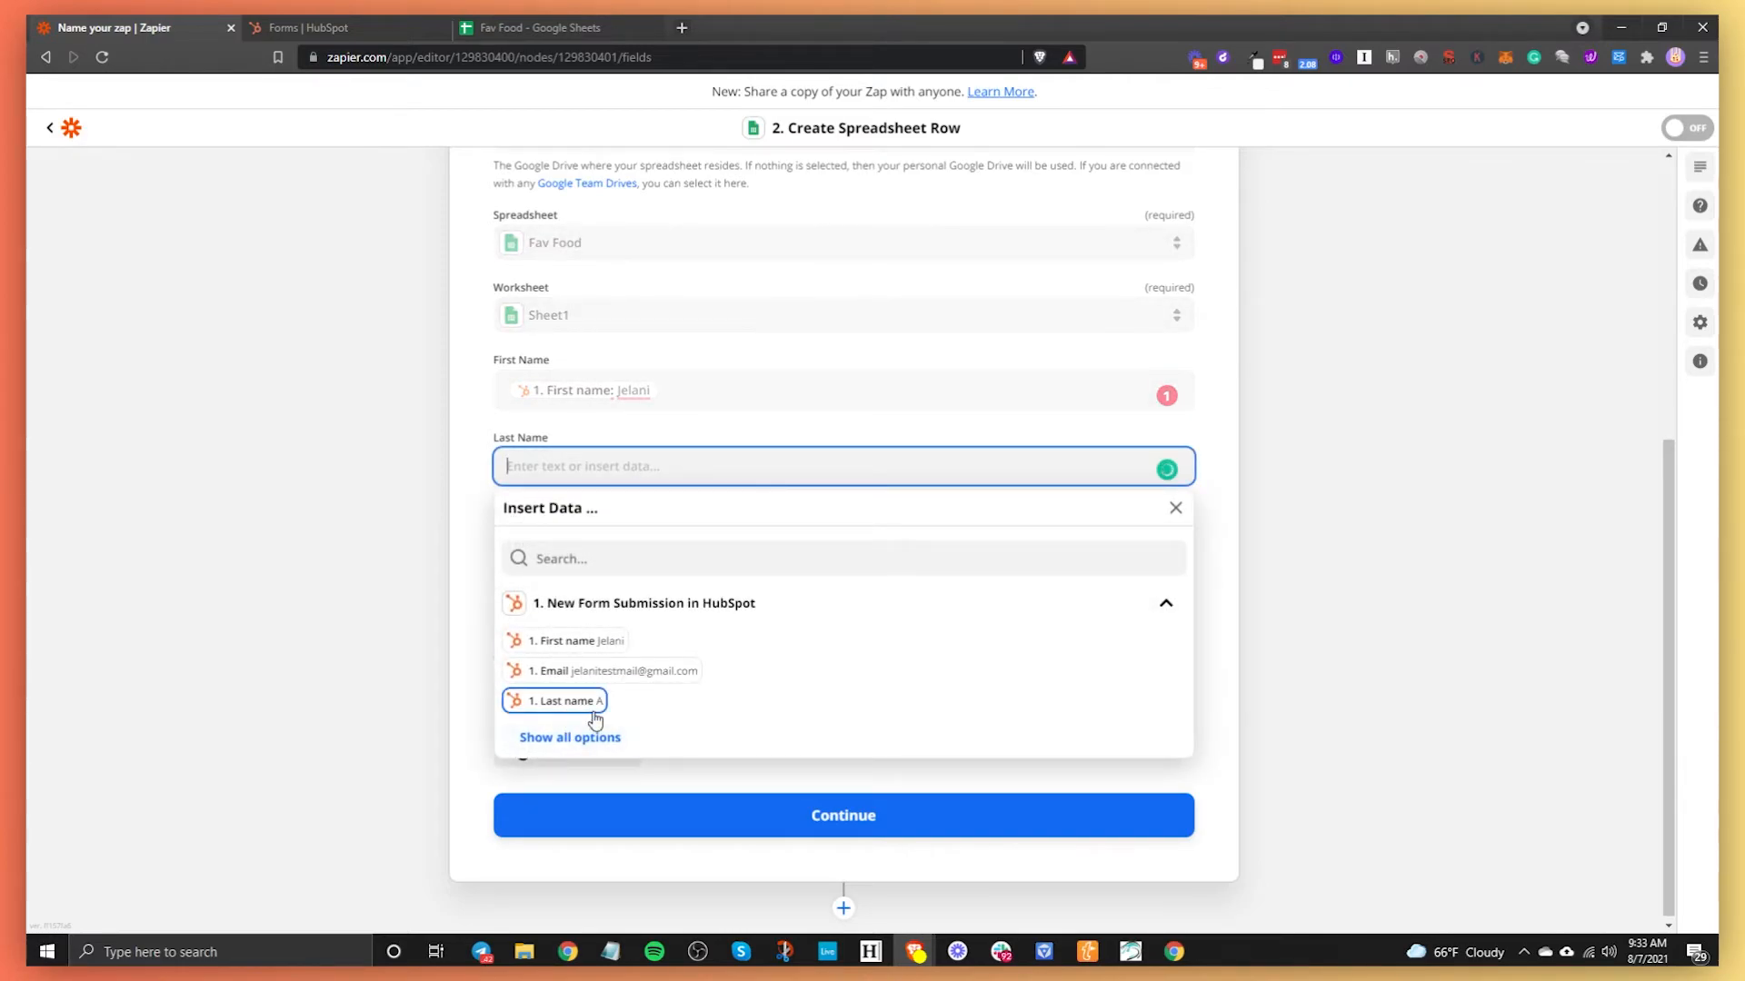
{"action": "left_click", "coordinate": [565, 704]}
{"action": "left_click", "coordinate": [460, 495]}
Map the Email and Phone Number columns to the HubSpot submission's Email and Phone number fields
{"action": "left_click", "coordinate": [592, 544]}
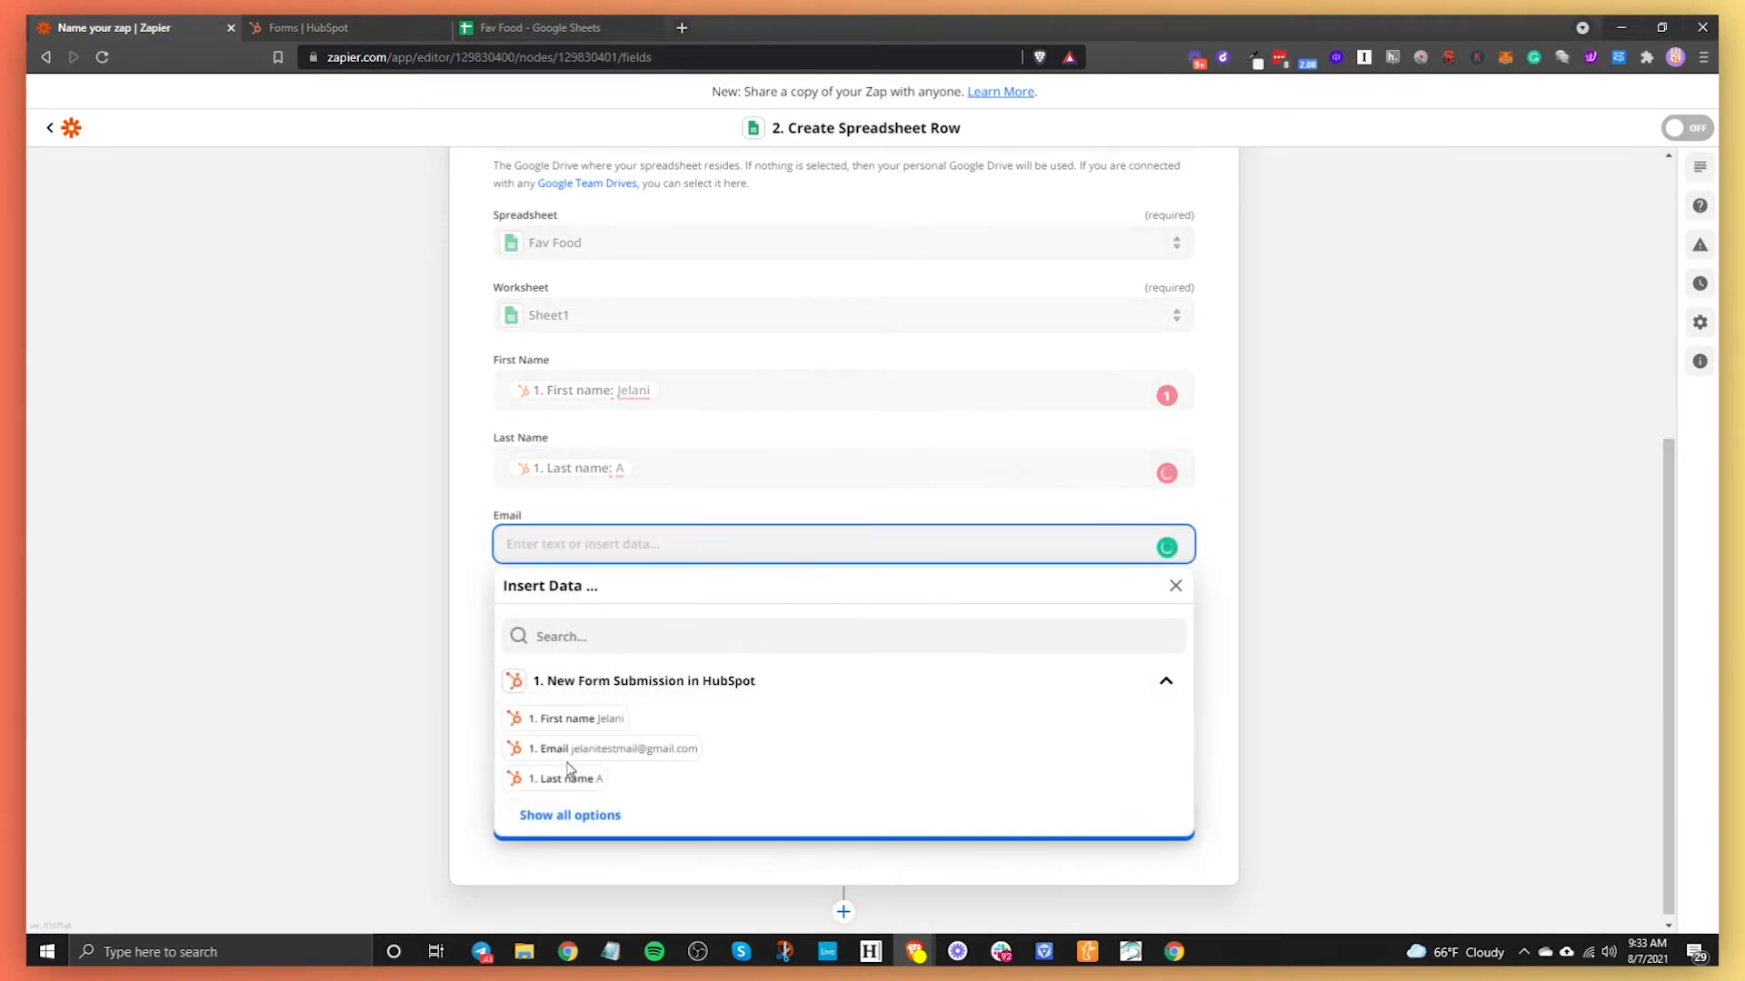
{"action": "left_click", "coordinate": [576, 748]}
{"action": "left_click", "coordinate": [445, 509]}
{"action": "left_click", "coordinate": [569, 618]}
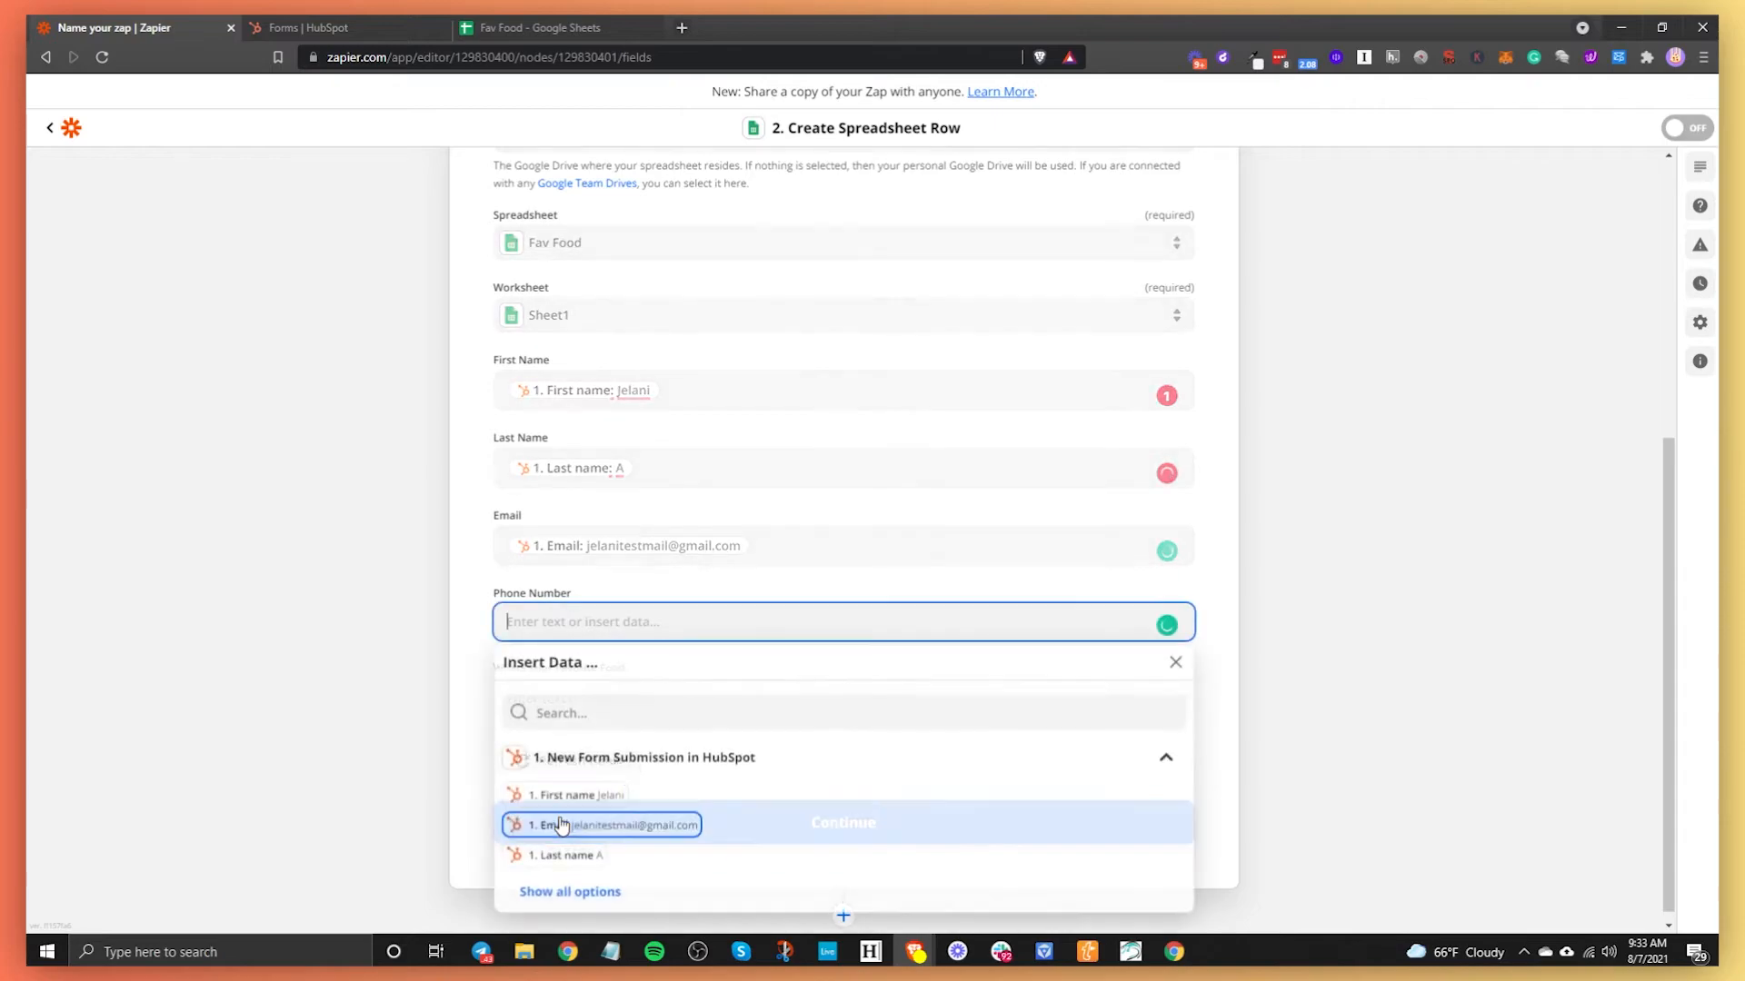
{"action": "left_click", "coordinate": [579, 899]}
{"action": "left_click", "coordinate": [650, 886]}
{"action": "left_click", "coordinate": [491, 676]}
Map the Whats Your Favorite Food column to the HubSpot submission's favorite food answer
{"action": "left_click", "coordinate": [635, 708]}
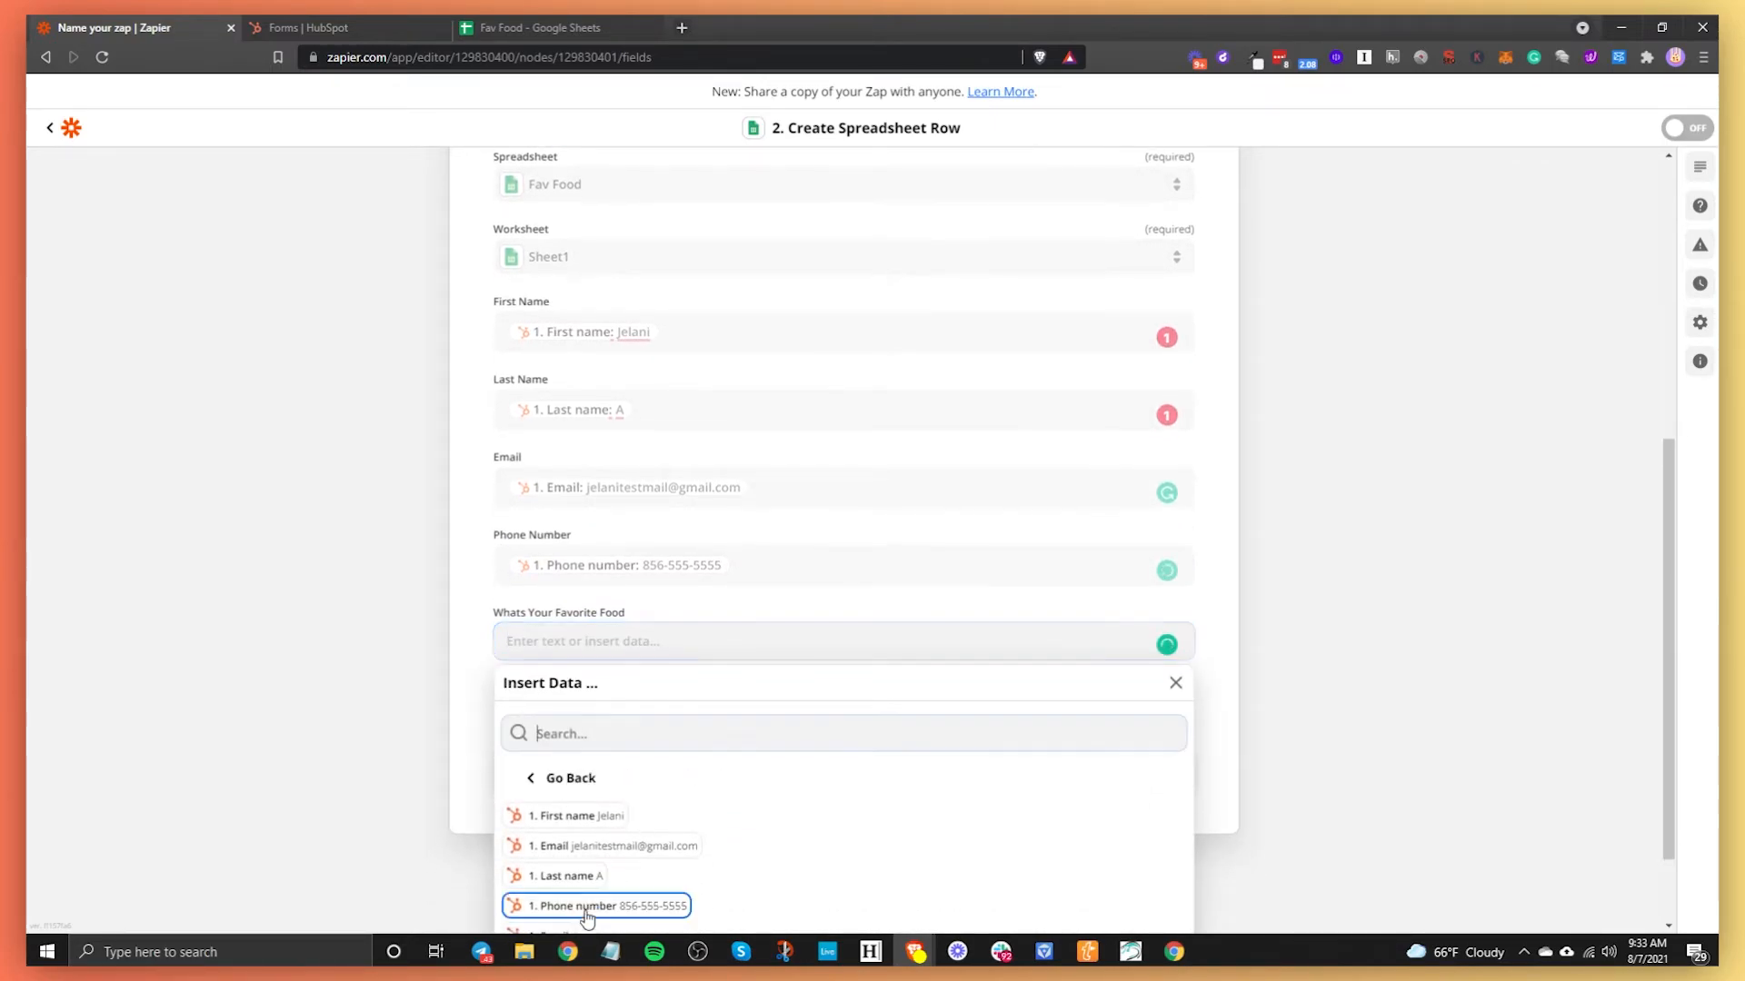
{"action": "scroll", "coordinate": [586, 922], "scroll_direction": "down", "scroll_amount": 2}
{"action": "left_click", "coordinate": [604, 860]}
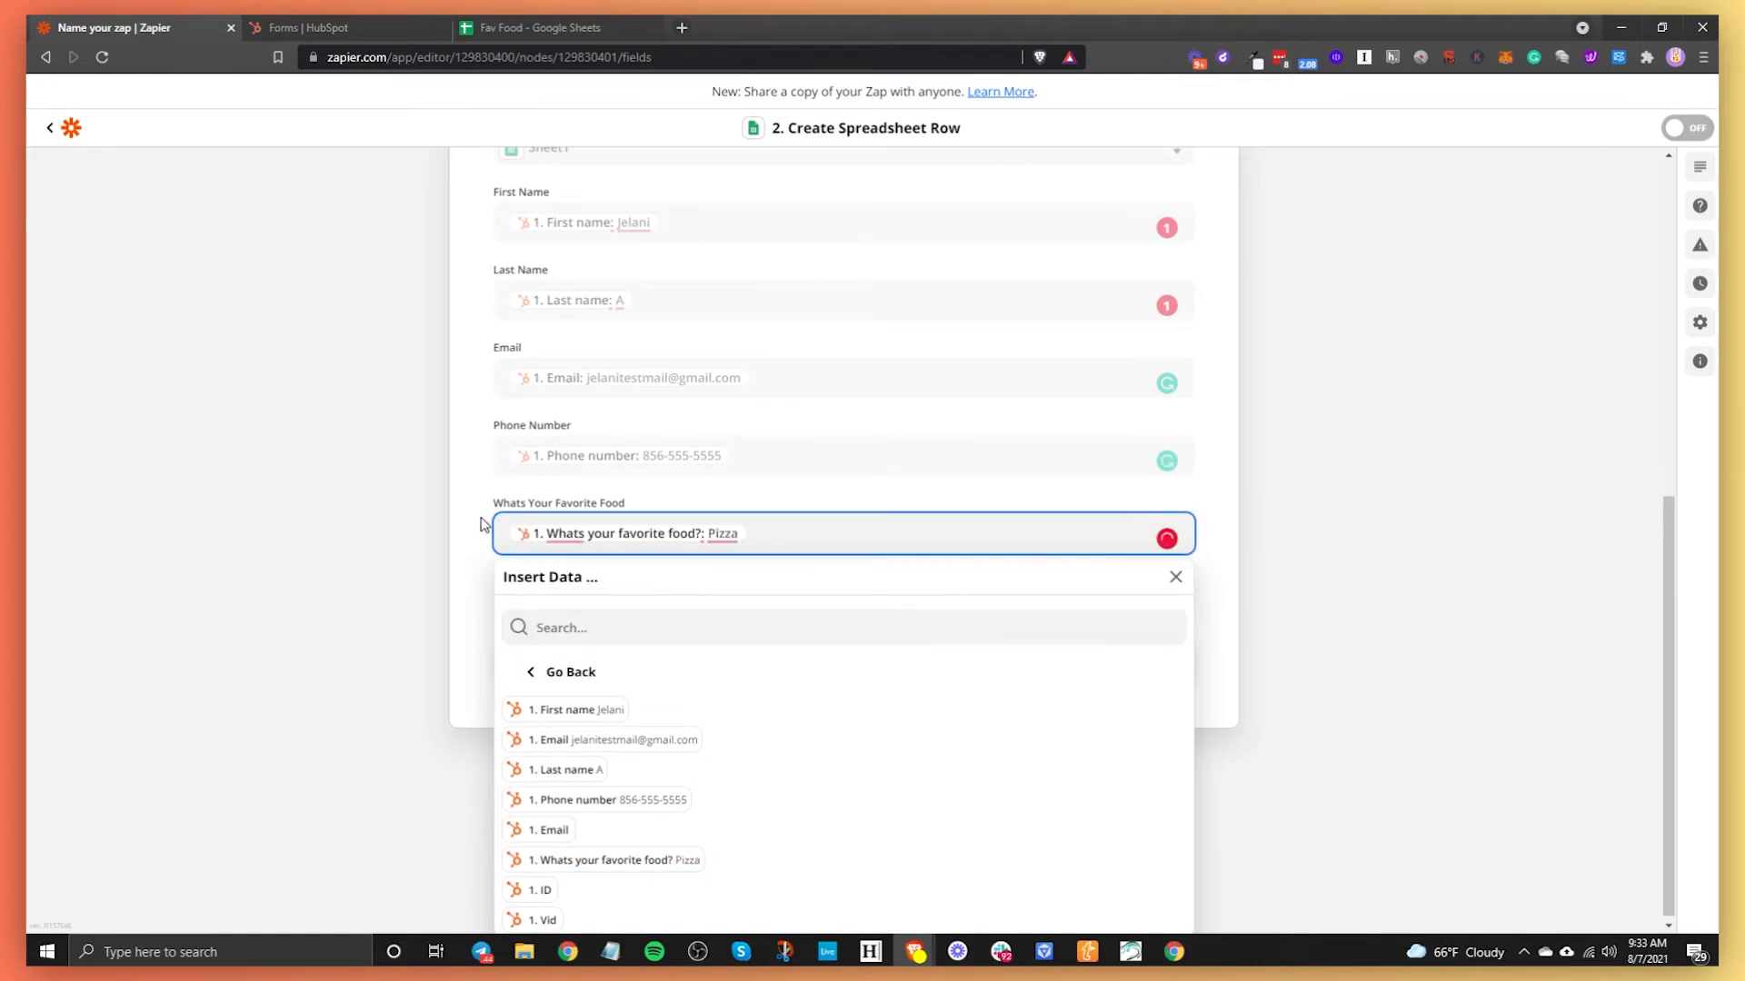
{"action": "left_click", "coordinate": [483, 525]}
Continue to the action's test, send a test row, and check it in the Fav Food spreadsheet
{"action": "left_click", "coordinate": [863, 814]}
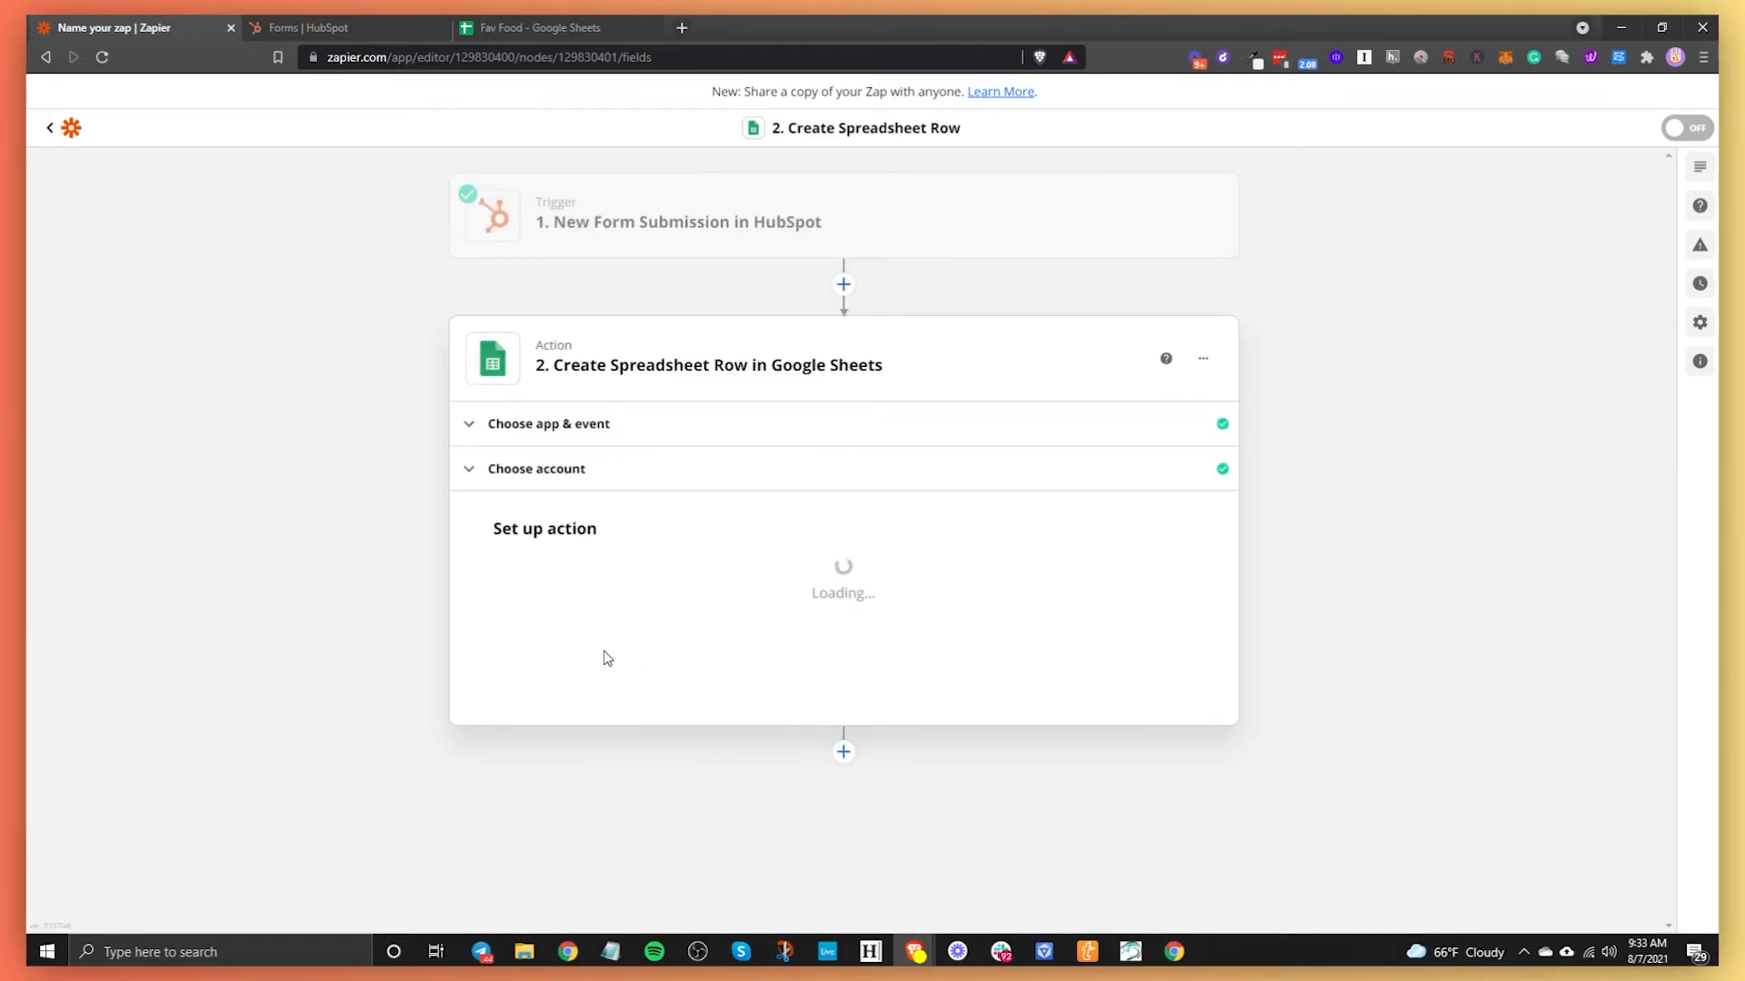
{"action": "left_click", "coordinate": [684, 823]}
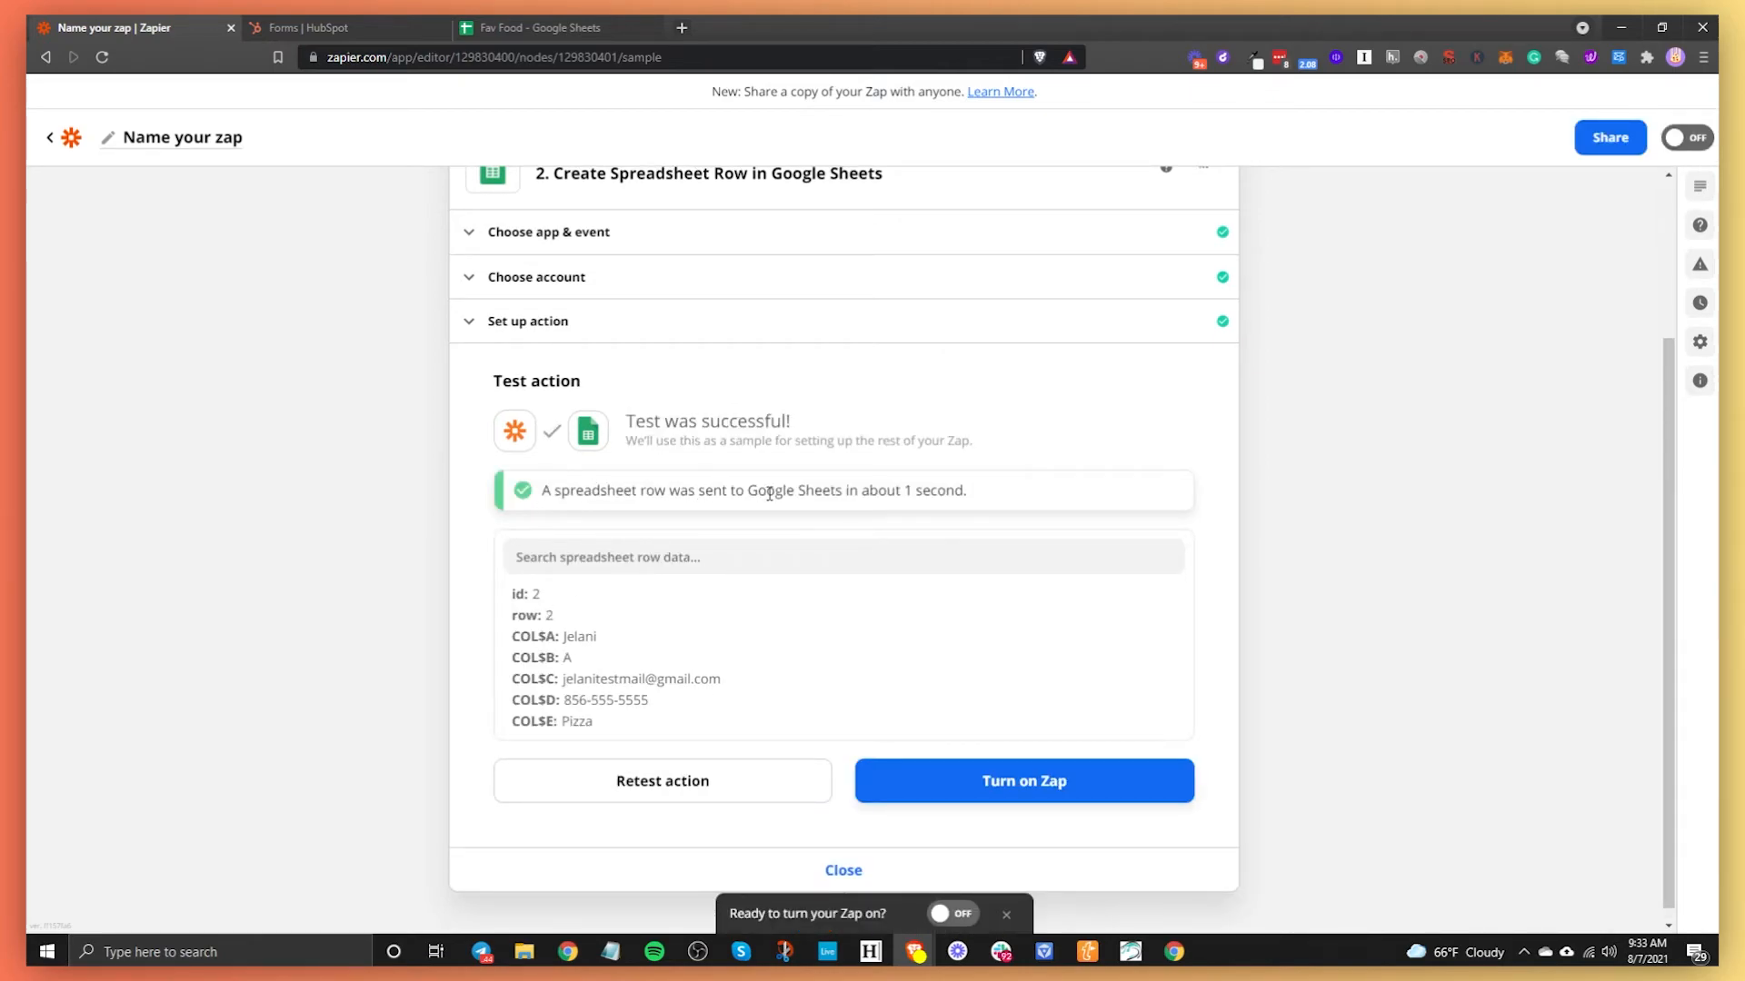
{"action": "left_click", "coordinate": [547, 29]}
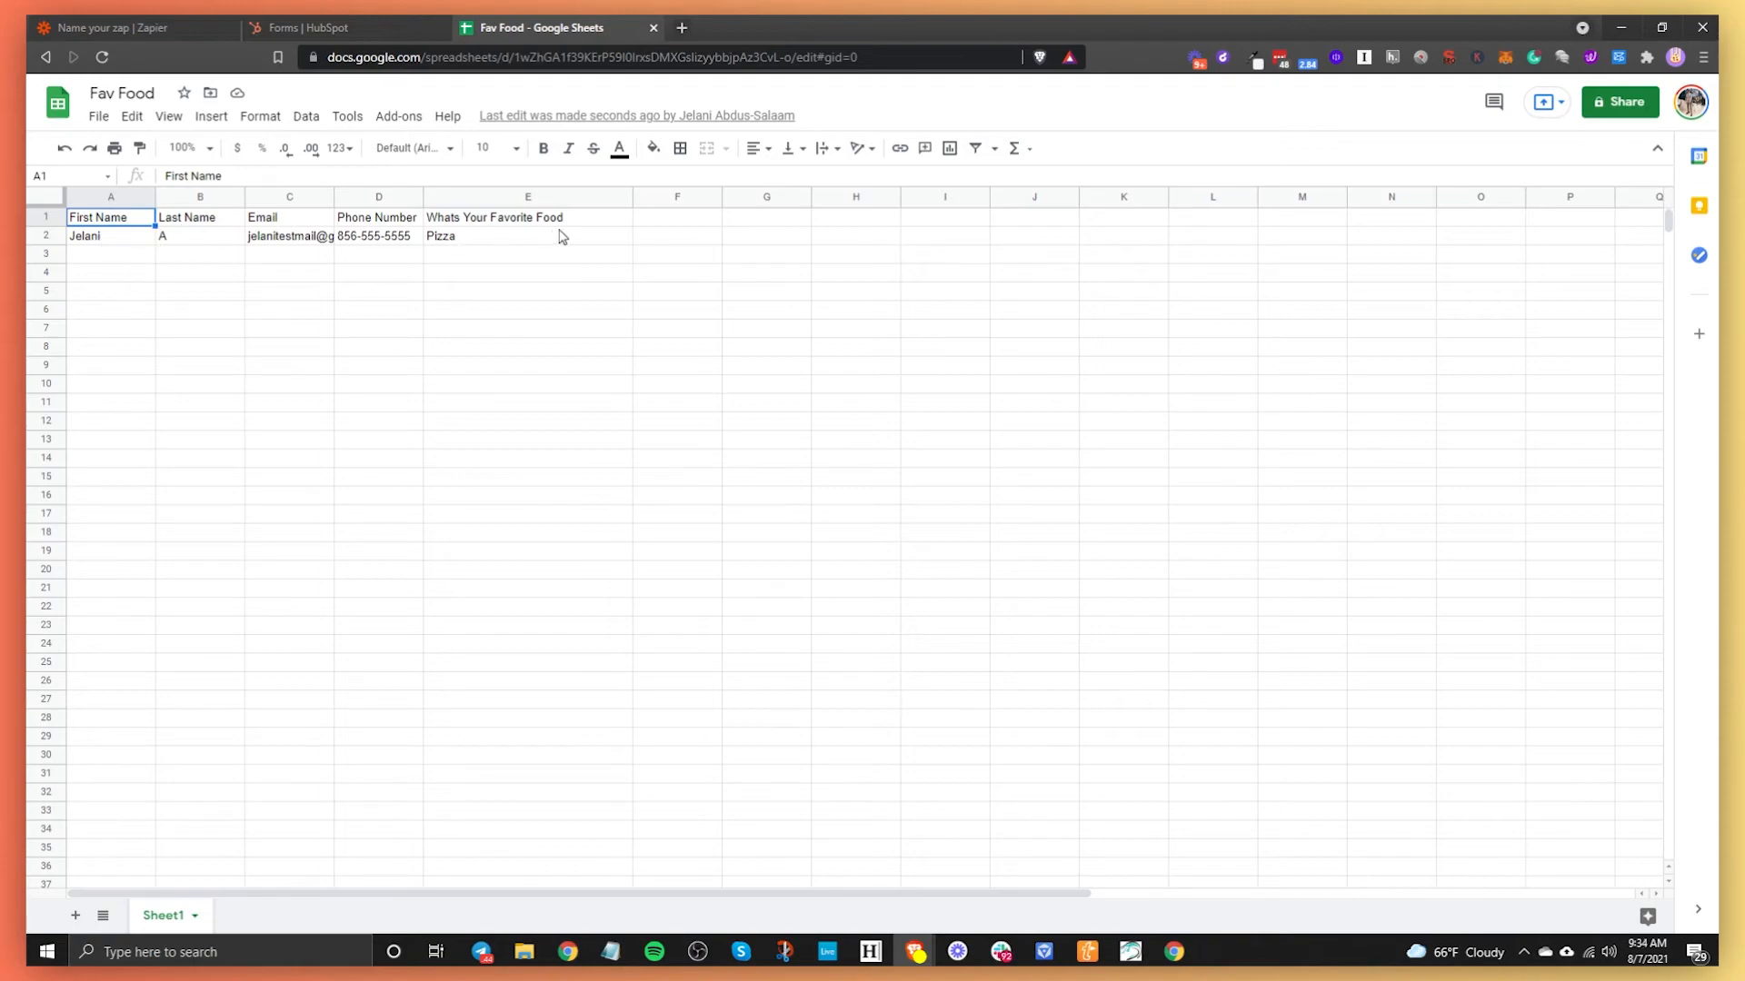
Switch back to Zapier, name the Zap HubSpot Fav Food Form Submission and turn it on
{"action": "left_click", "coordinate": [103, 25]}
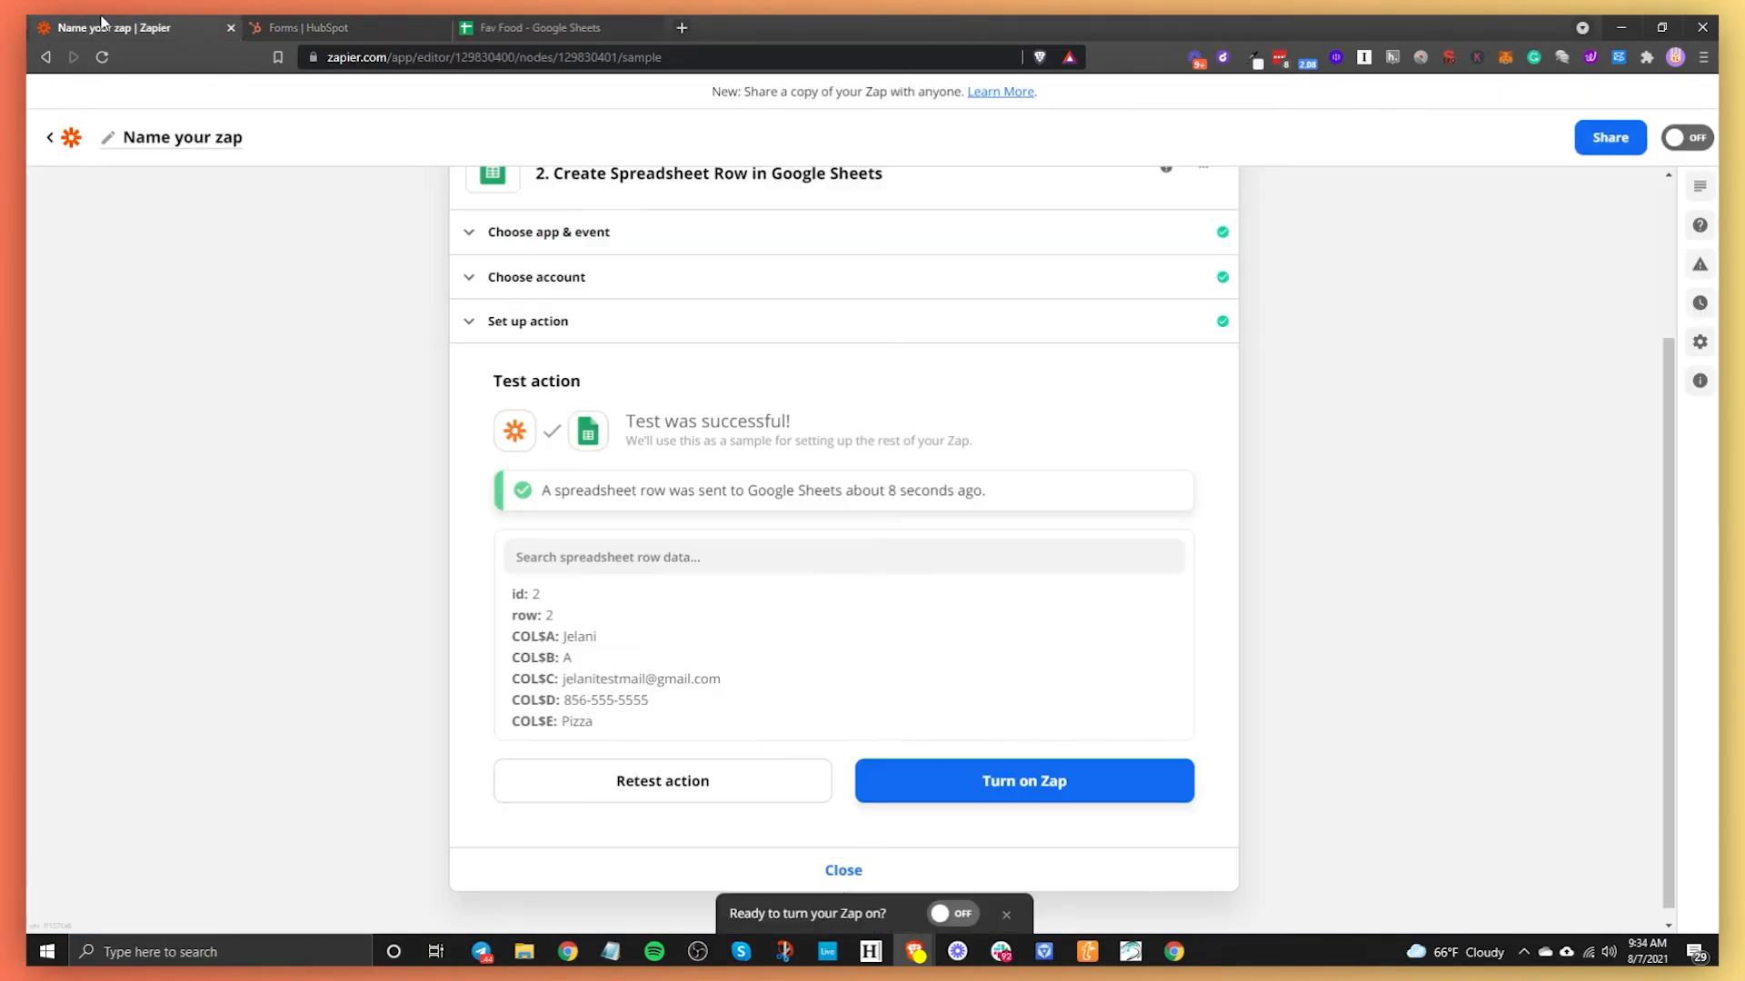
{"action": "scroll", "coordinate": [990, 794], "scroll_direction": "down", "scroll_amount": 1}
{"action": "scroll", "coordinate": [277, 440], "scroll_direction": "up", "scroll_amount": 3}
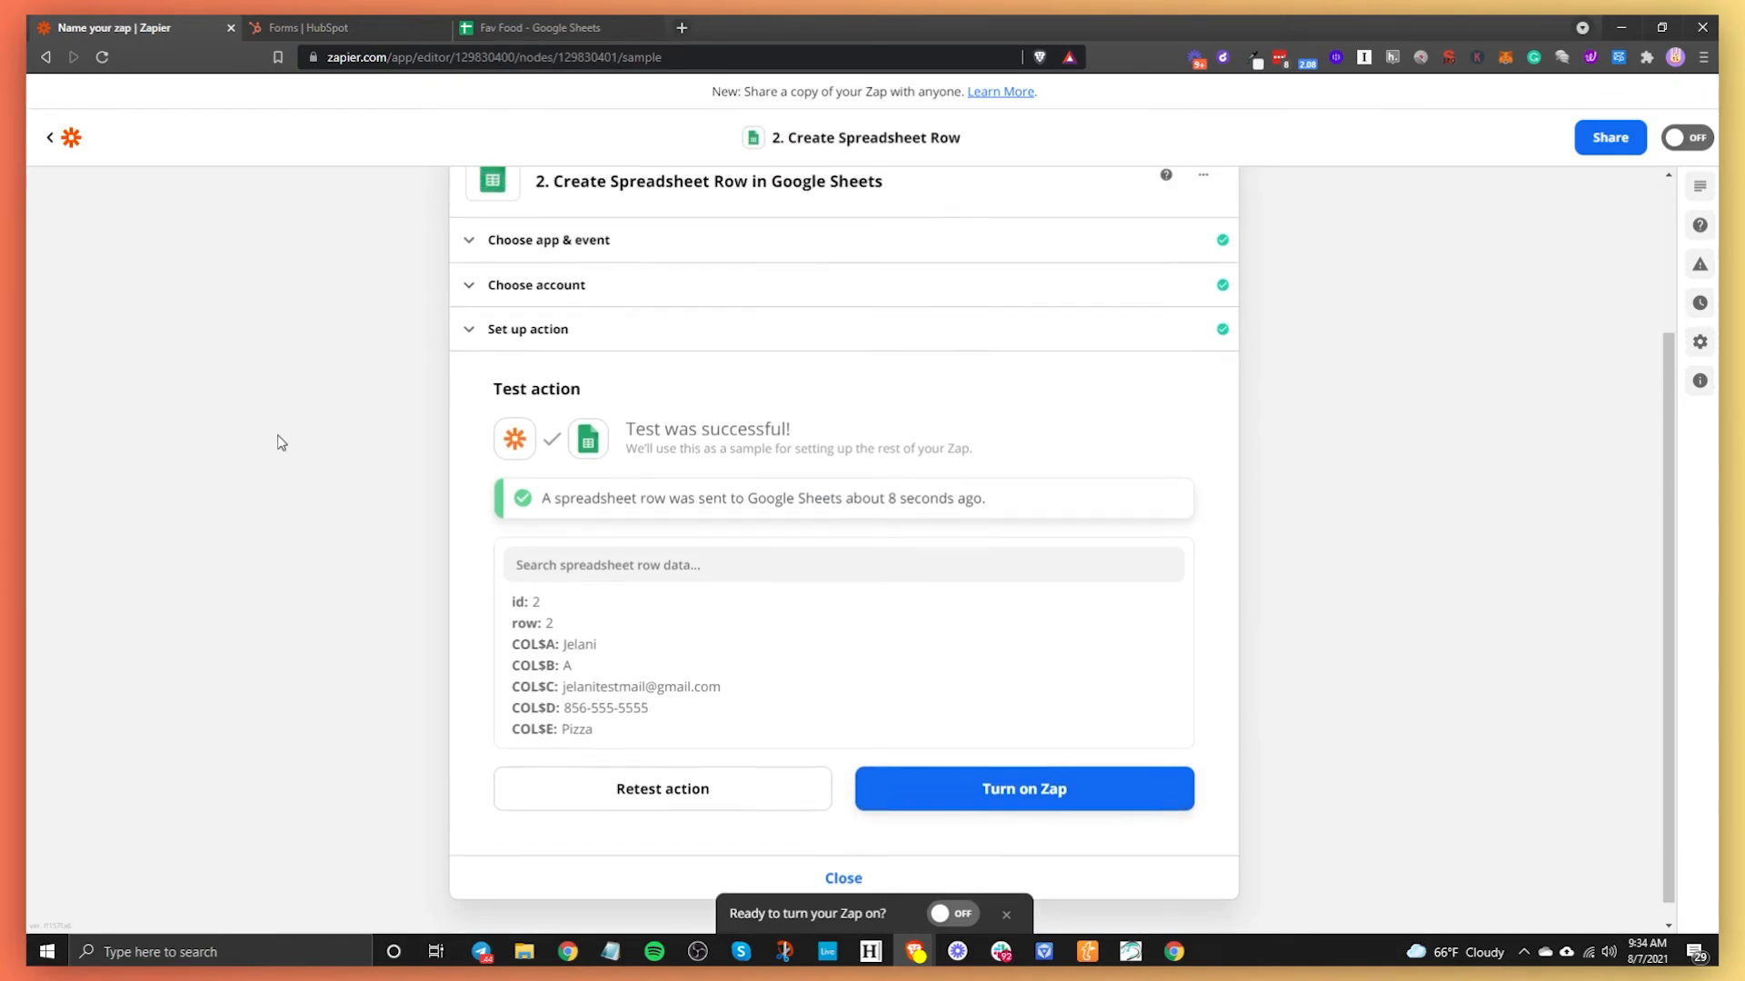
{"action": "left_click", "coordinate": [168, 142]}
{"action": "type", "text": "HubSpot"}
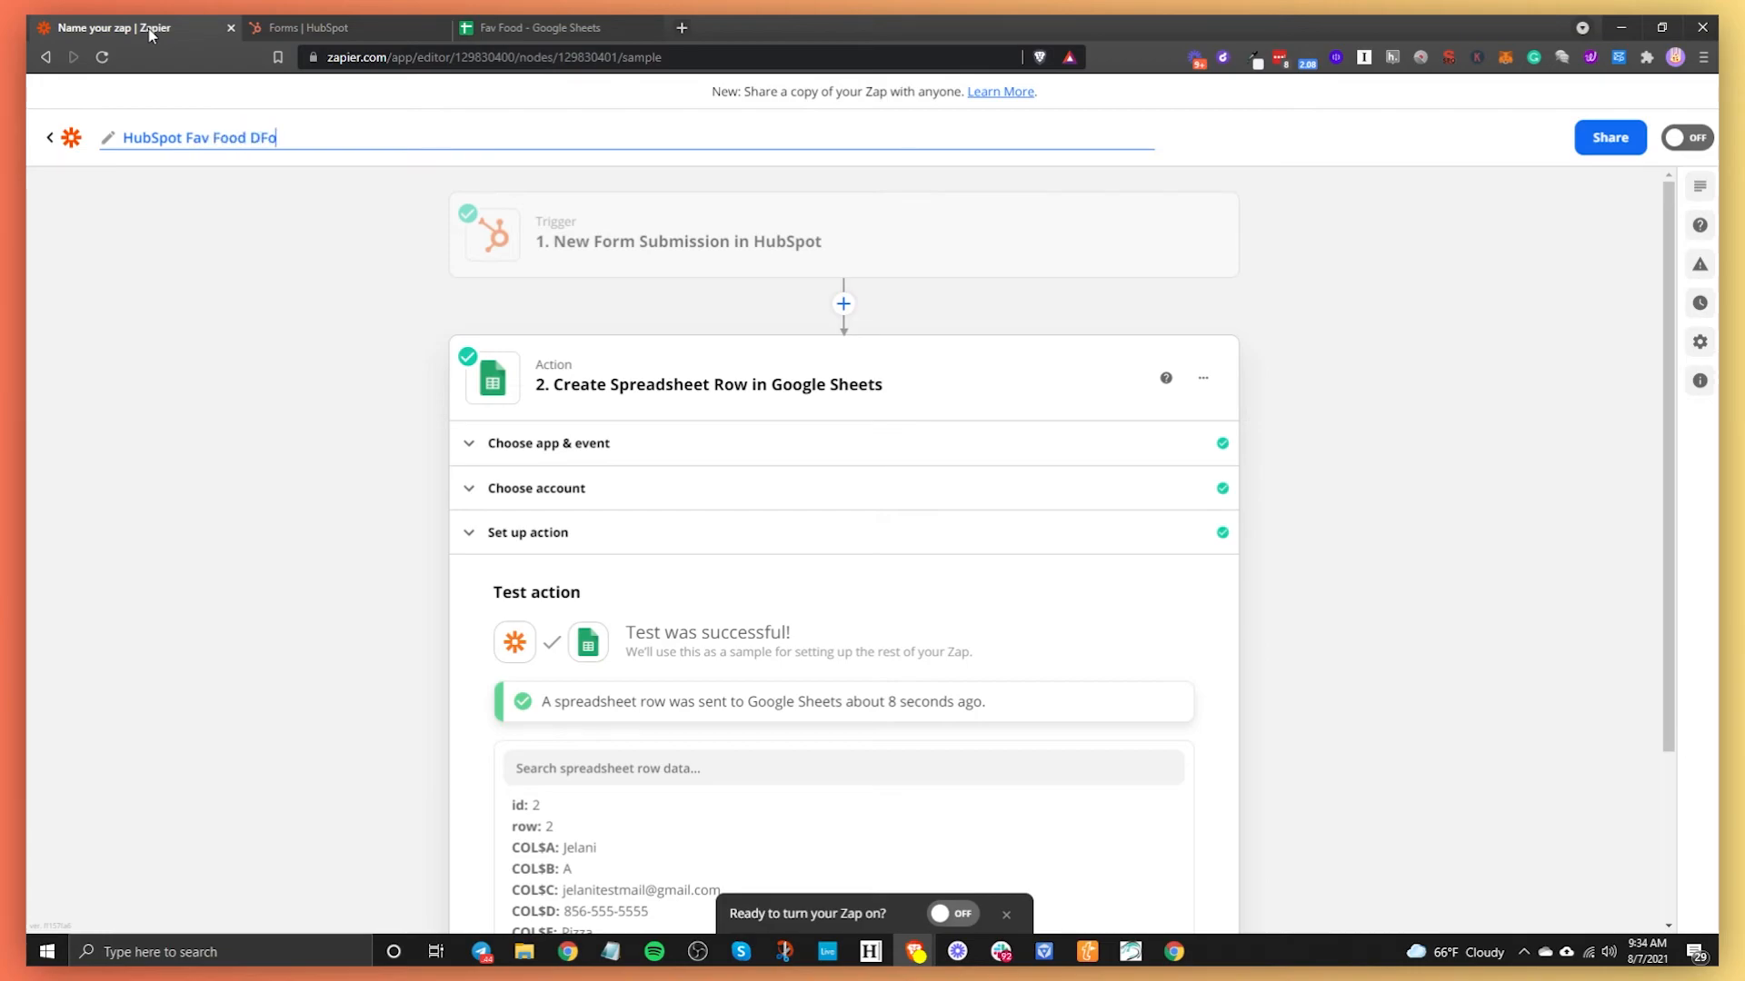
{"action": "key", "text": "BackSpace"}
{"action": "key", "text": "BackSpace"}
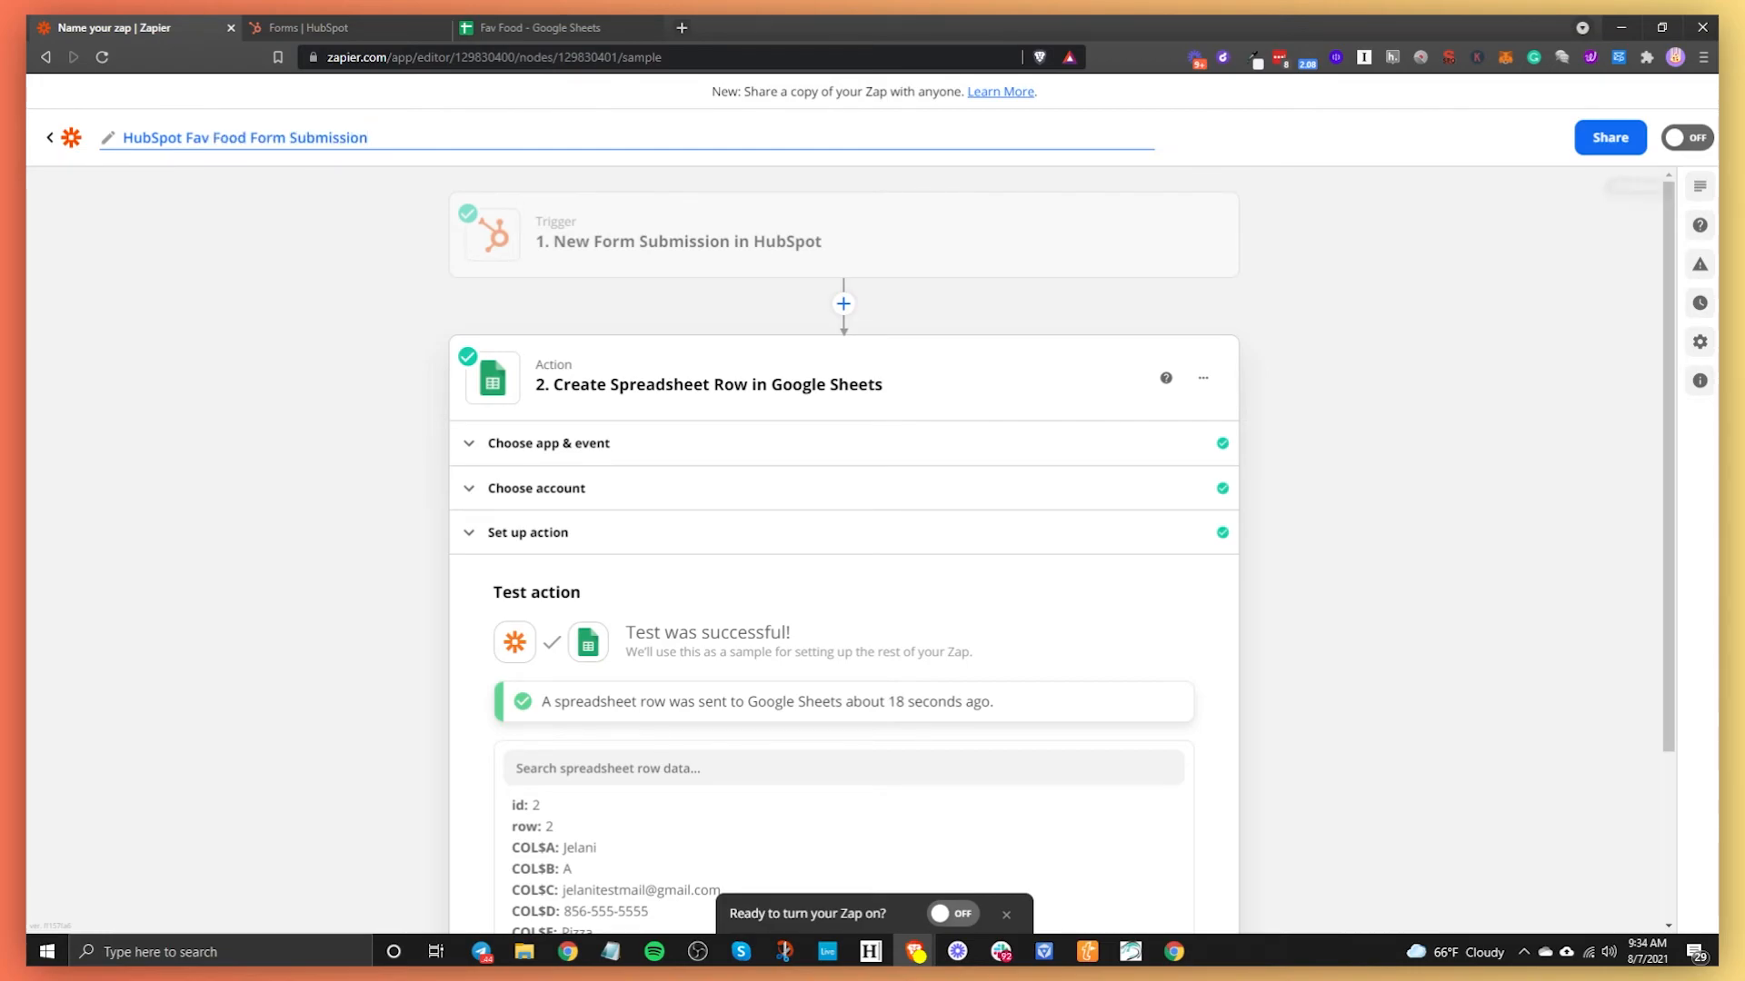
{"action": "left_click", "coordinate": [1698, 136]}
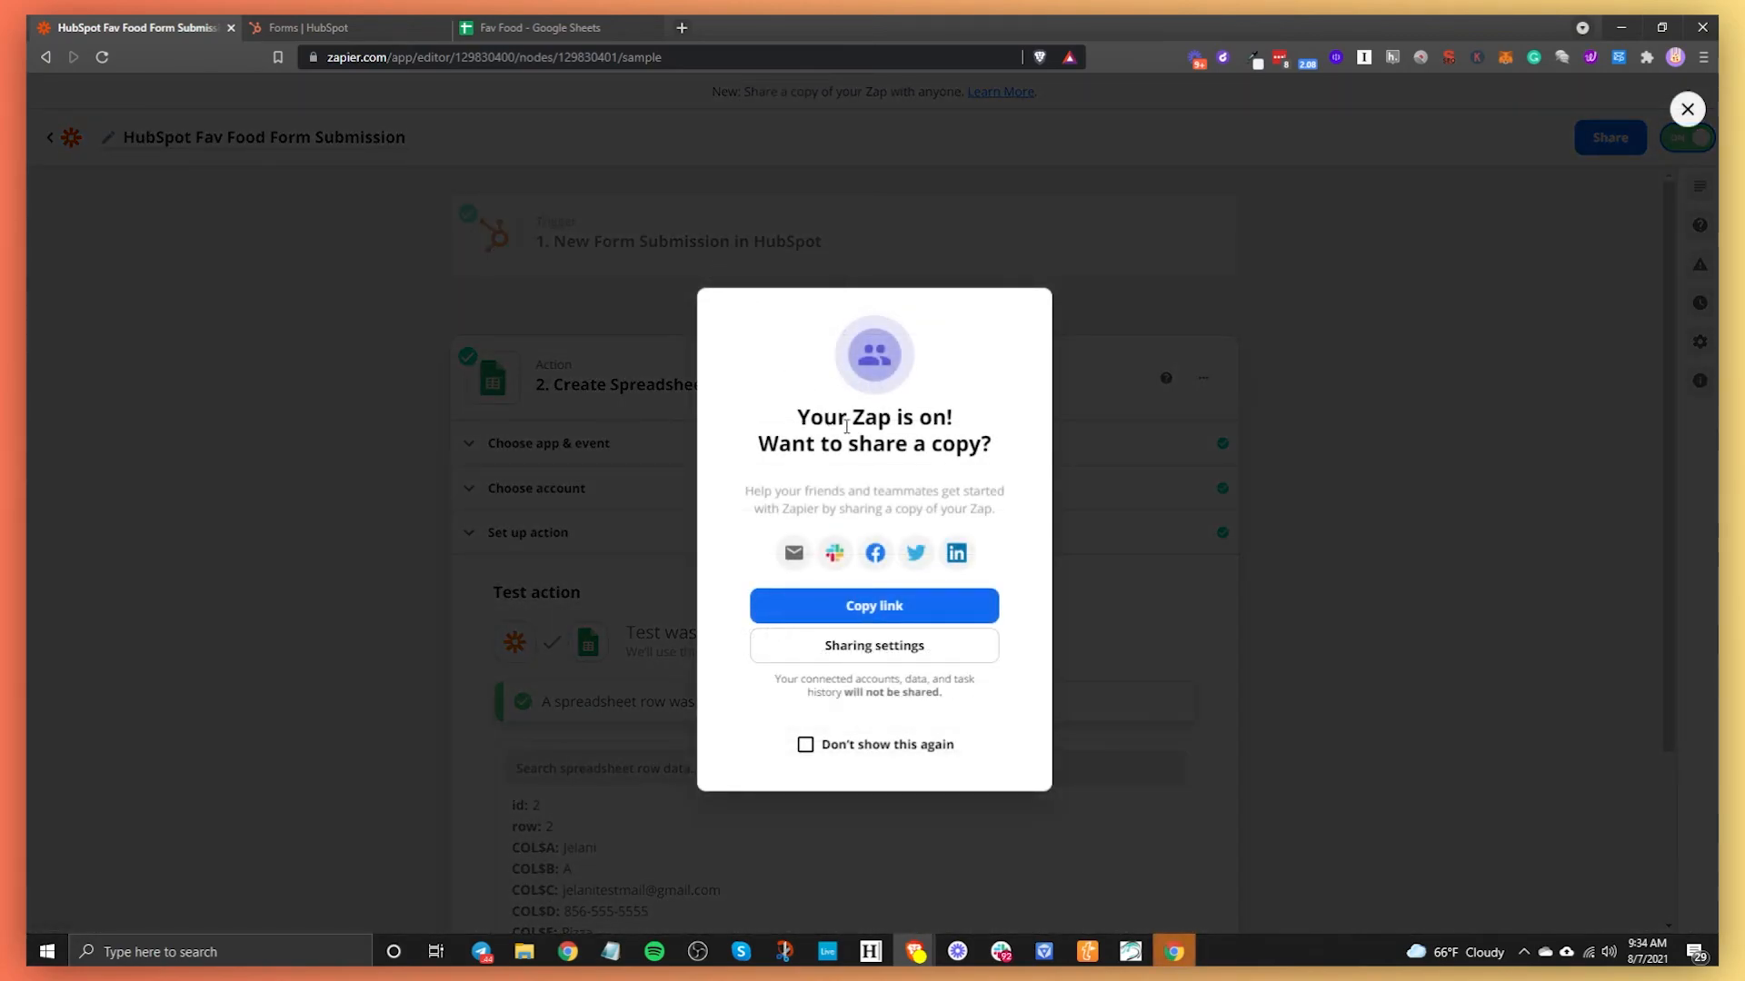
{"action": "left_click", "coordinate": [316, 455]}
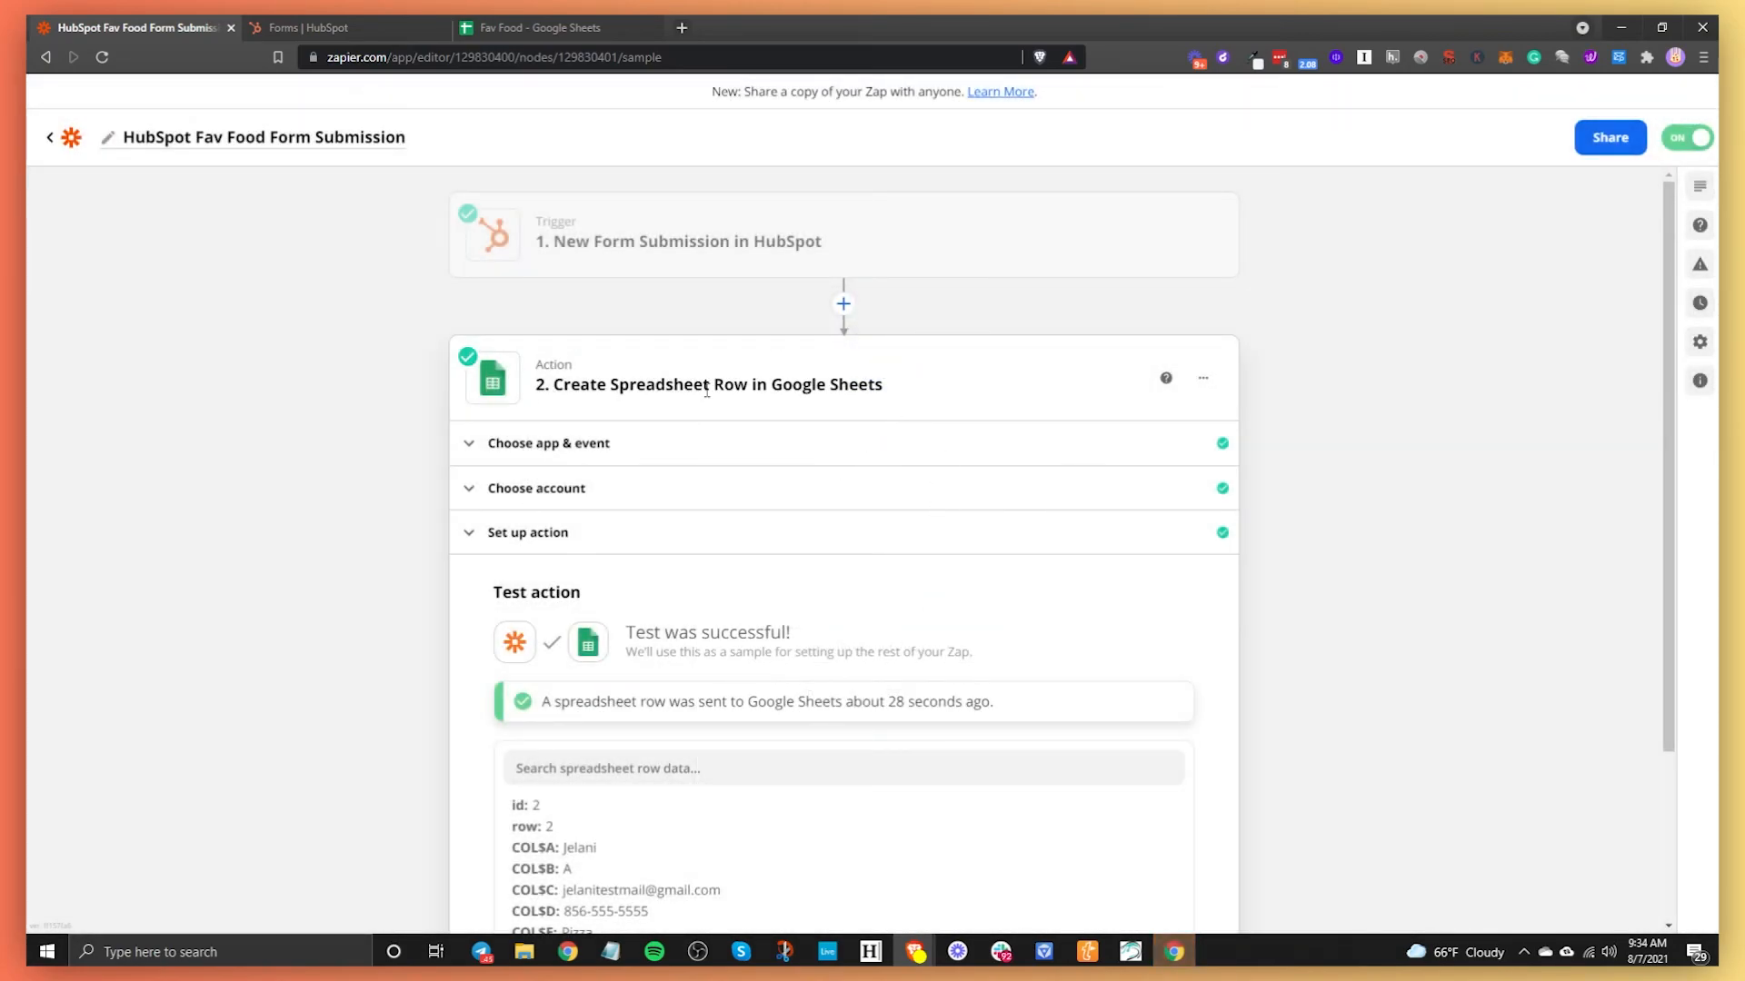